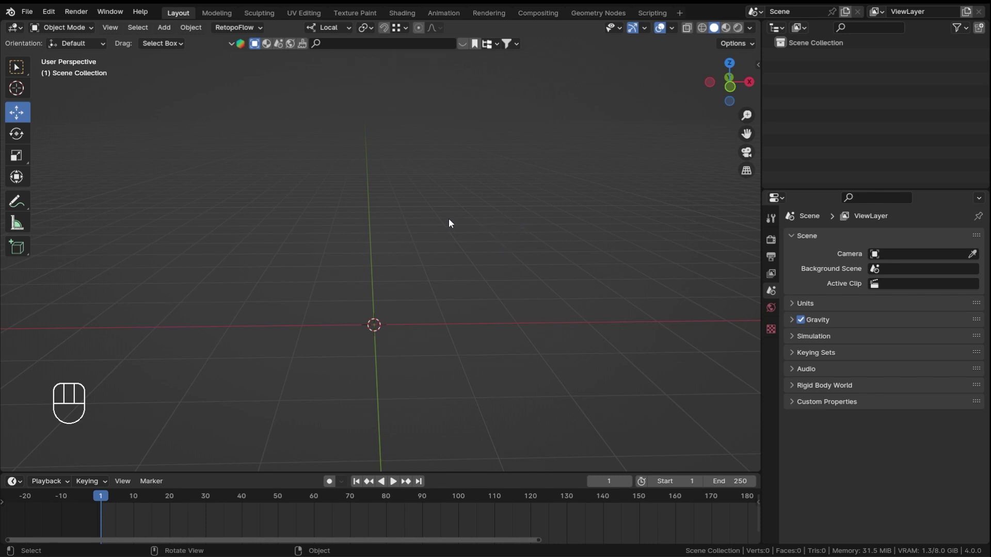
- Add a cube mesh and scale it to 0.1 on X and Y, keeping its height, to form a thin column
{"action": "key", "text": "shift+a"}
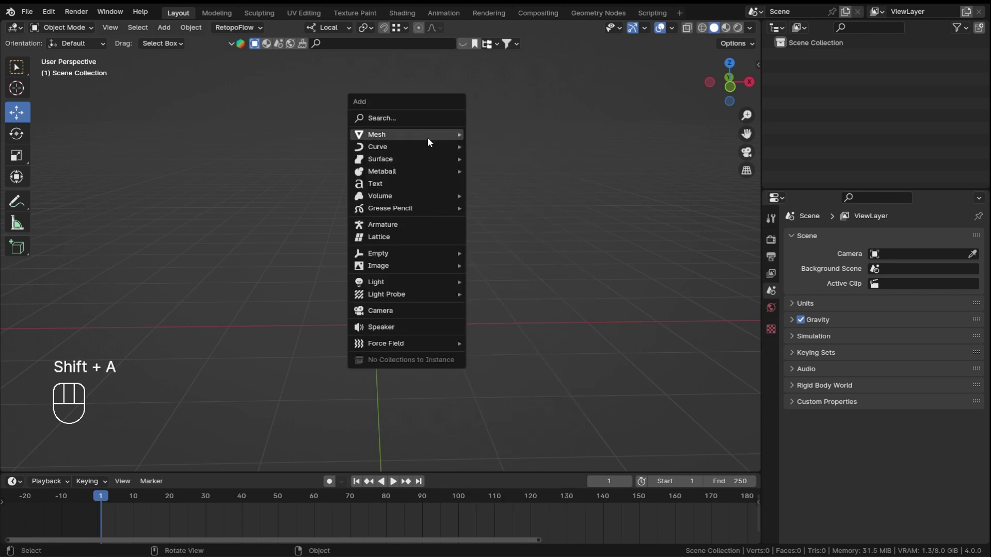
{"action": "mouse_move", "coordinate": [427, 137]}
{"action": "left_click", "coordinate": [501, 144]}
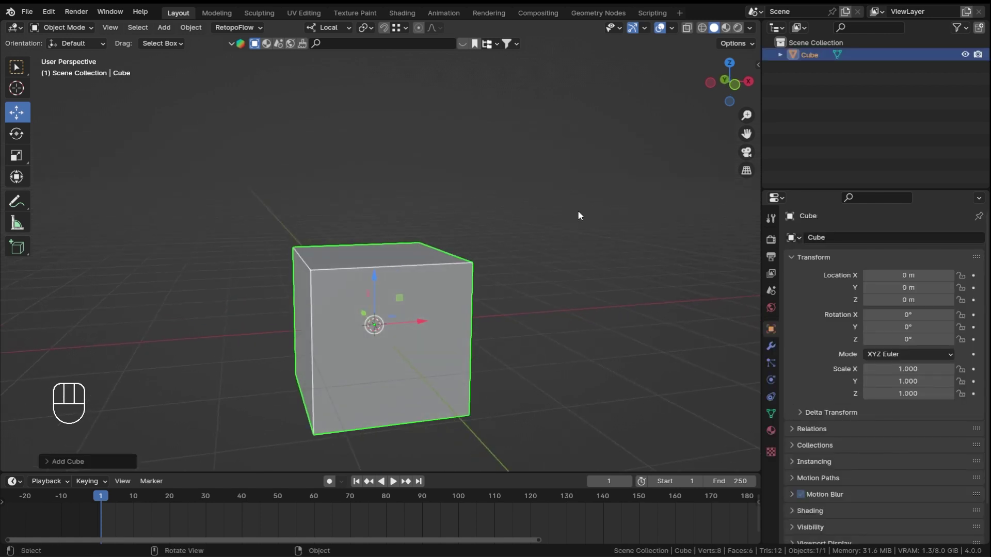
{"action": "key", "text": "s"}
{"action": "key", "text": "z"}
{"action": "right_click", "coordinate": [566, 231]}
{"action": "key", "text": "s"}
{"action": "key", "text": "shift+z"}
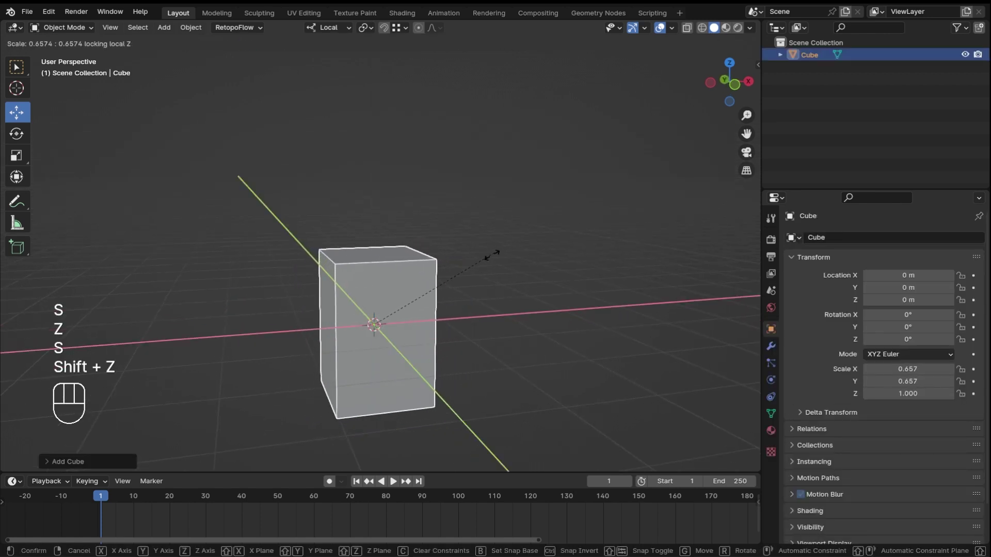
{"action": "key", "text": "ctrl"}
{"action": "left_click", "coordinate": [395, 302]}
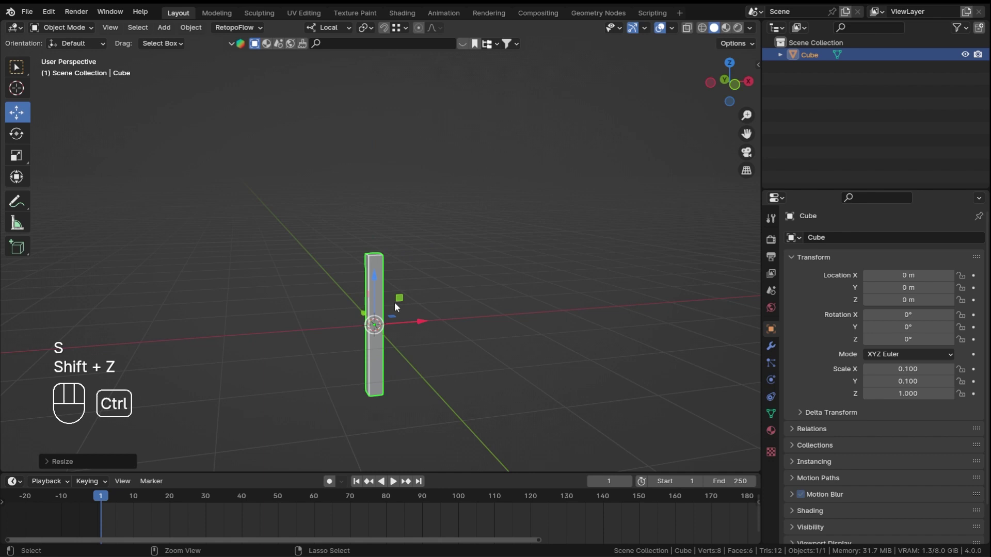
- Move the column up 1 m along Z and apply its scale
{"action": "key", "text": "g"}
{"action": "key", "text": "z"}
{"action": "key", "text": "1"}
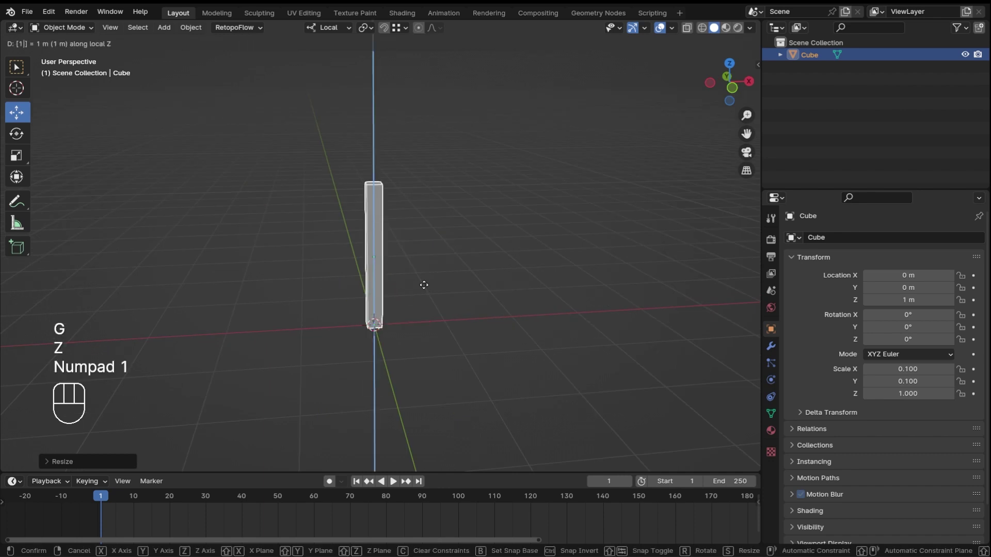
{"action": "left_click", "coordinate": [423, 285]}
{"action": "middle_click_drag", "start_coordinate": [392, 305], "coordinate": [365, 260]}
{"action": "middle_click_drag", "start_coordinate": [365, 260], "coordinate": [441, 222], "text": "shift"}
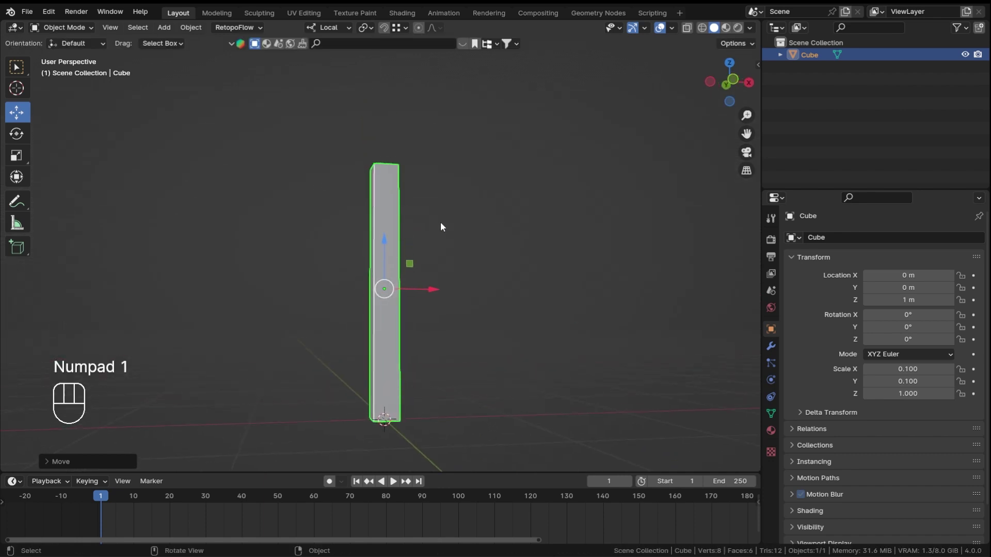
{"action": "key", "text": "ctrl+a"}
{"action": "left_click", "coordinate": [440, 222]}
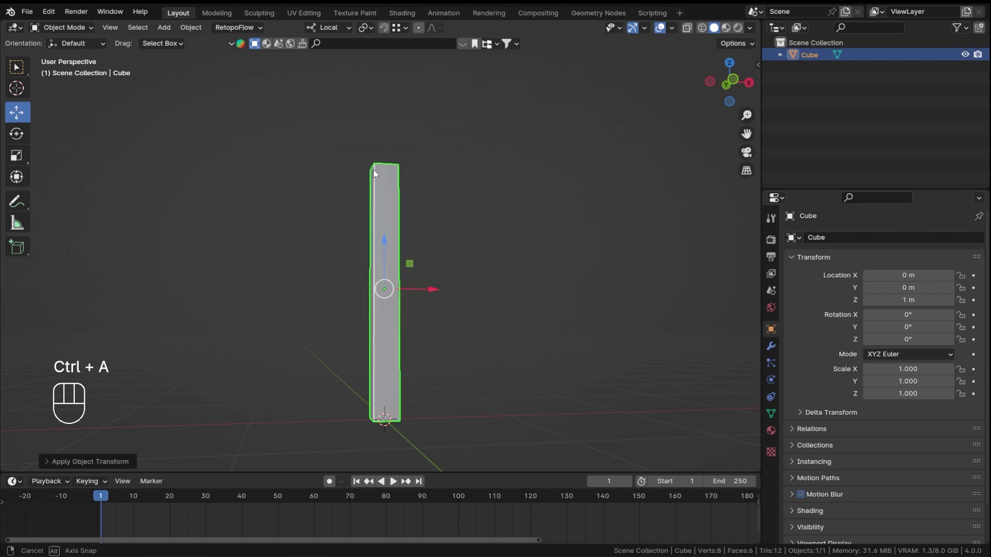
- Add an armature at the base of the column and set it to display in front of the mesh
{"action": "mouse_move", "coordinate": [373, 168]}
{"action": "middle_mouse_down"}
{"action": "mouse_move", "coordinate": [413, 251]}
{"action": "mouse_move", "coordinate": [417, 229]}
{"action": "middle_mouse_up"}
{"action": "key", "text": "shift+a"}
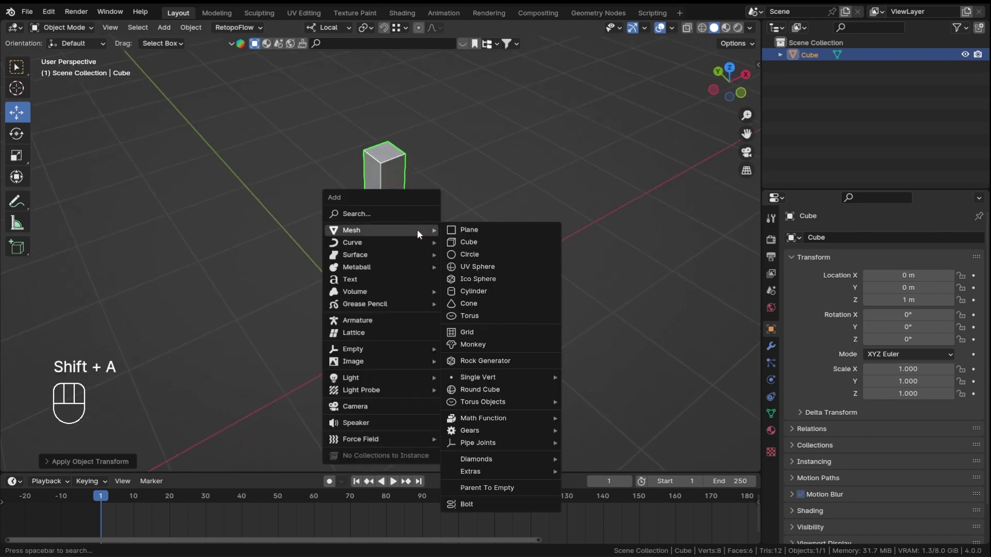
{"action": "left_click", "coordinate": [387, 321]}
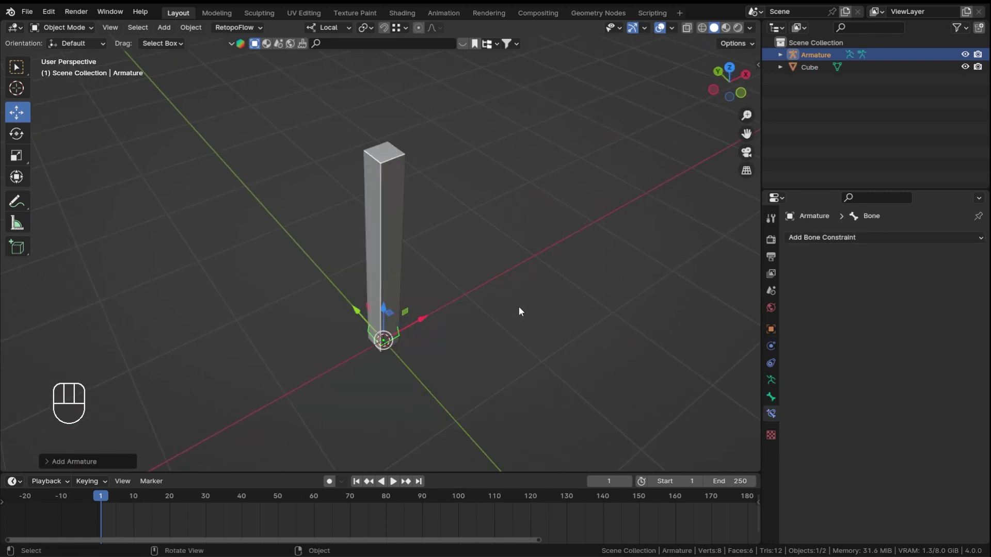
{"action": "middle_click_drag", "start_coordinate": [520, 310], "coordinate": [645, 173]}
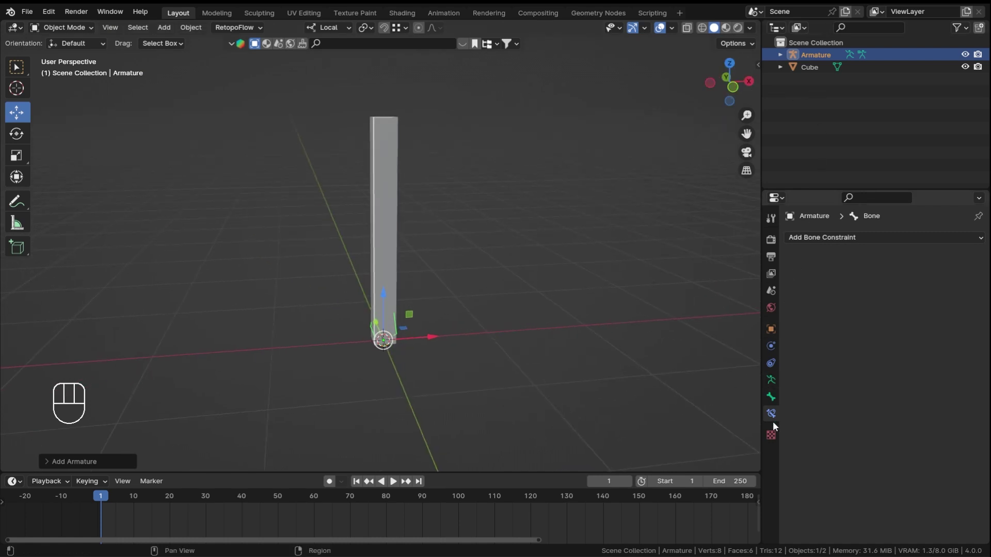
{"action": "left_click", "coordinate": [771, 397]}
{"action": "left_click", "coordinate": [771, 379]}
{"action": "scroll", "coordinate": [827, 400], "scroll_direction": "down", "scroll_amount": 2}
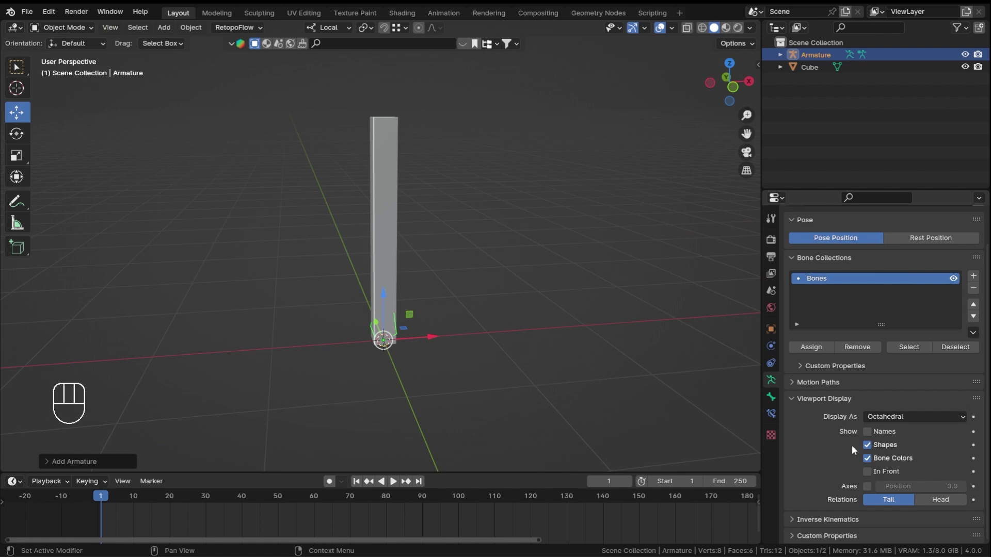
{"action": "left_click", "coordinate": [868, 472]}
- In Edit Mode, raise the bone's tail along Z to the top of the column
{"action": "key", "text": "KP_1"}
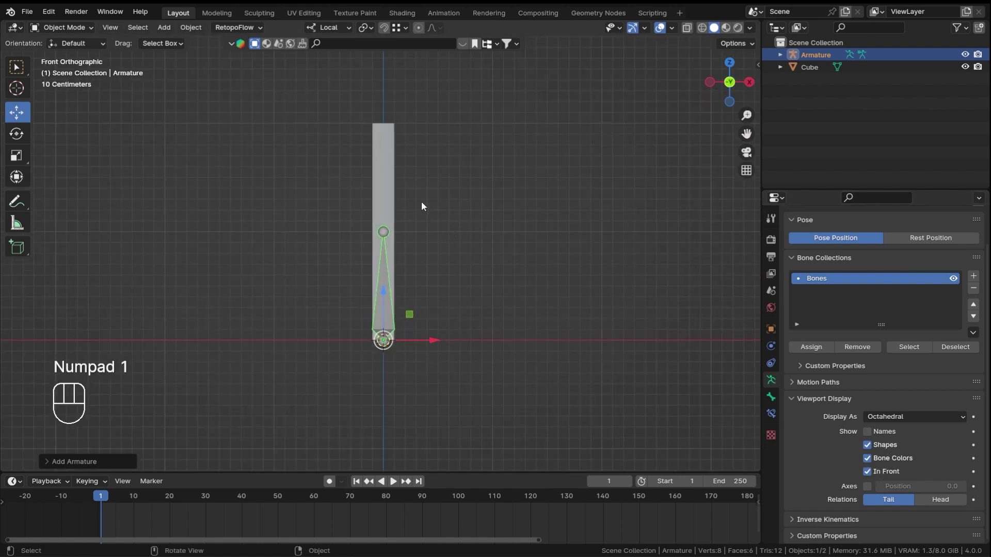
{"action": "key", "text": "Tab"}
{"action": "scroll", "coordinate": [421, 206], "scroll_direction": "up", "scroll_amount": 3}
{"action": "left_click_drag", "start_coordinate": [361, 279], "coordinate": [369, 122]}
{"action": "middle_click_drag", "start_coordinate": [396, 176], "coordinate": [411, 161], "text": "shift"}
{"action": "left_click_drag", "start_coordinate": [252, 219], "coordinate": [345, 239], "text": "ctrl"}
{"action": "middle_click_drag", "start_coordinate": [412, 191], "coordinate": [448, 174], "text": "ctrl"}
{"action": "middle_click_drag", "start_coordinate": [448, 174], "coordinate": [445, 248], "text": "ctrl"}
{"action": "middle_click_drag", "start_coordinate": [444, 135], "coordinate": [444, 226], "text": "shift"}
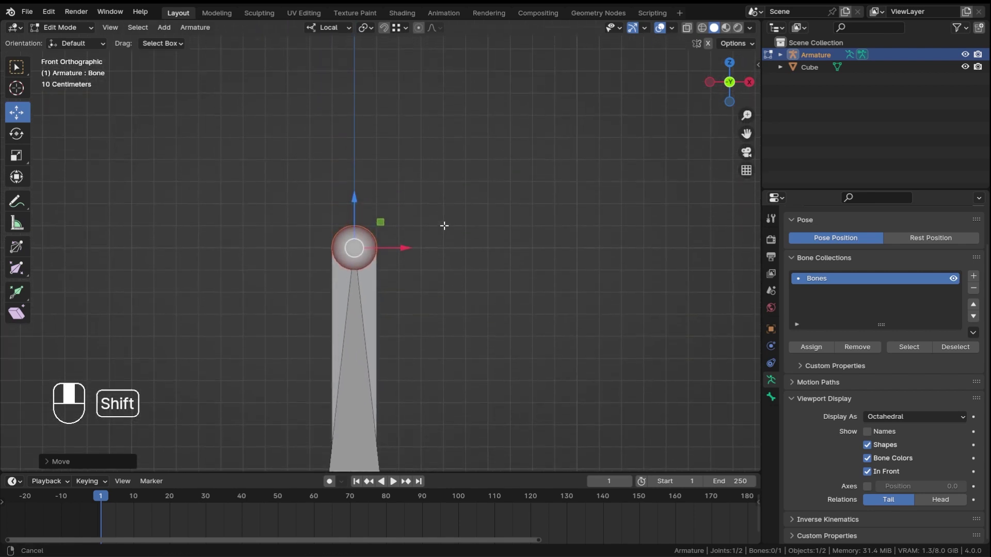
- Extrude a small bone about 0.2 m upward from the main bone's top joint
{"action": "key", "text": "e"}
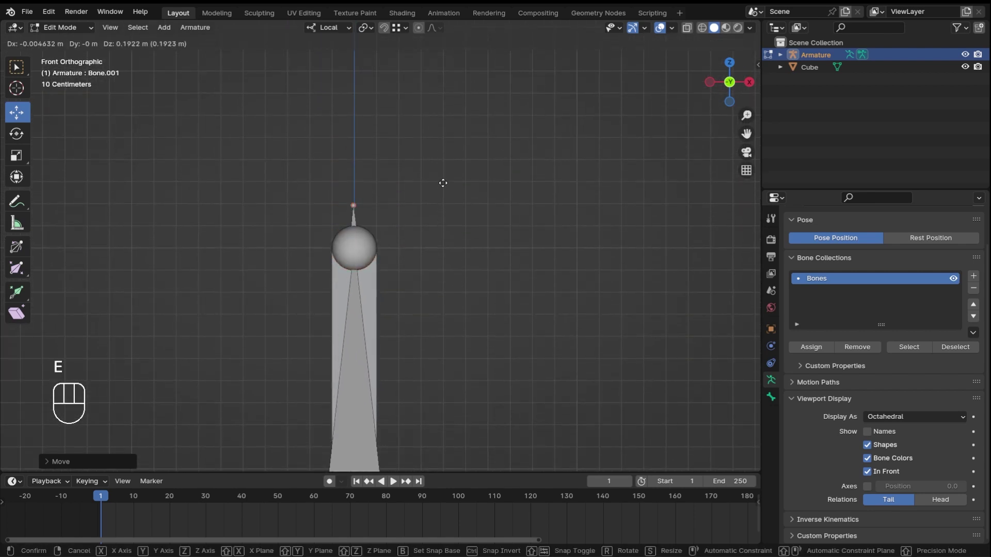
{"action": "left_click", "coordinate": [445, 176]}
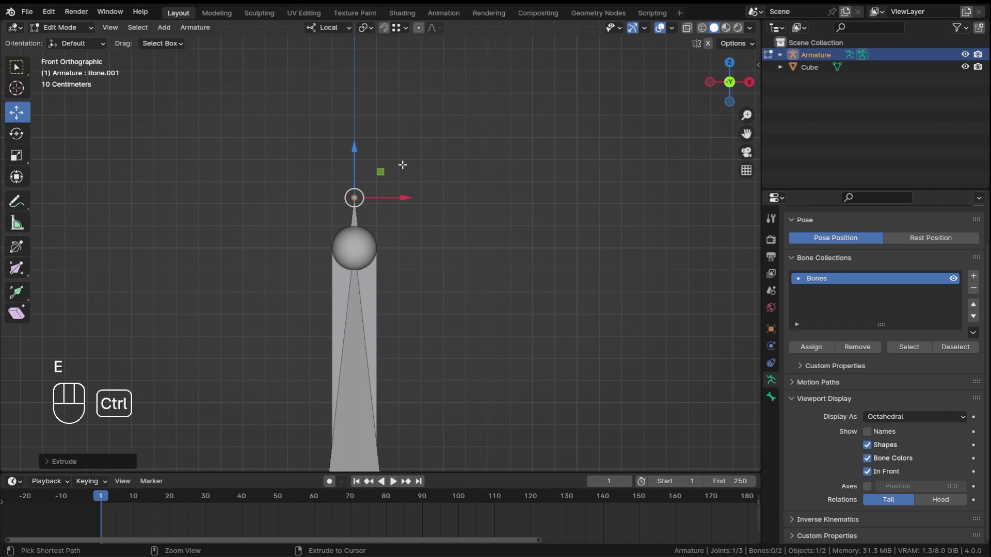
{"action": "middle_click_drag", "start_coordinate": [403, 164], "coordinate": [412, 293], "text": "ctrl"}
{"action": "middle_click_drag", "start_coordinate": [412, 293], "coordinate": [392, 239], "text": "shift"}
{"action": "middle_click_drag", "start_coordinate": [413, 266], "coordinate": [405, 213], "text": "shift"}
{"action": "scroll", "coordinate": [432, 316], "scroll_direction": "up", "scroll_amount": 1}
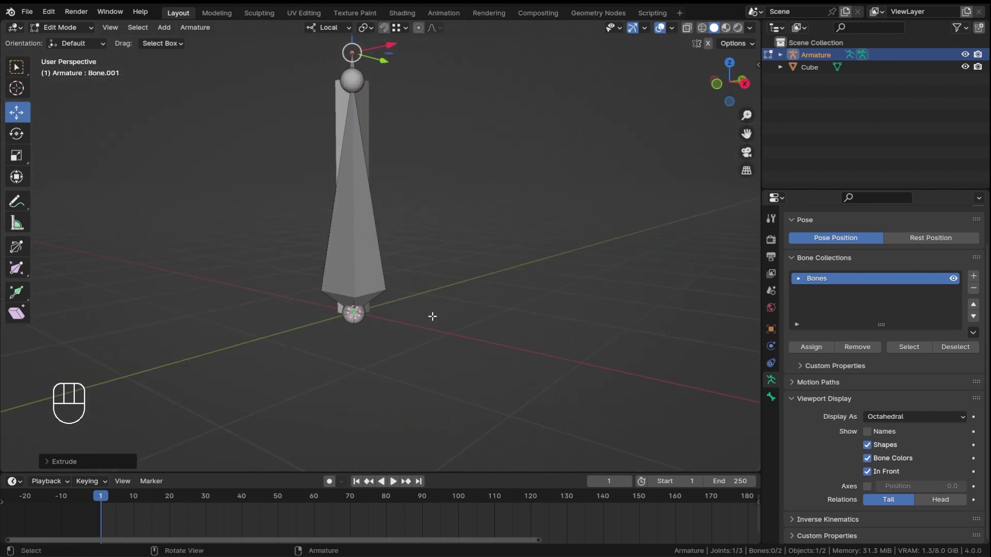
- Extrude a small bone about 0.3 m straight down along Z from the main bone's base joint
{"action": "middle_click_drag", "start_coordinate": [432, 316], "coordinate": [432, 265]}
{"action": "left_click", "coordinate": [370, 305]}
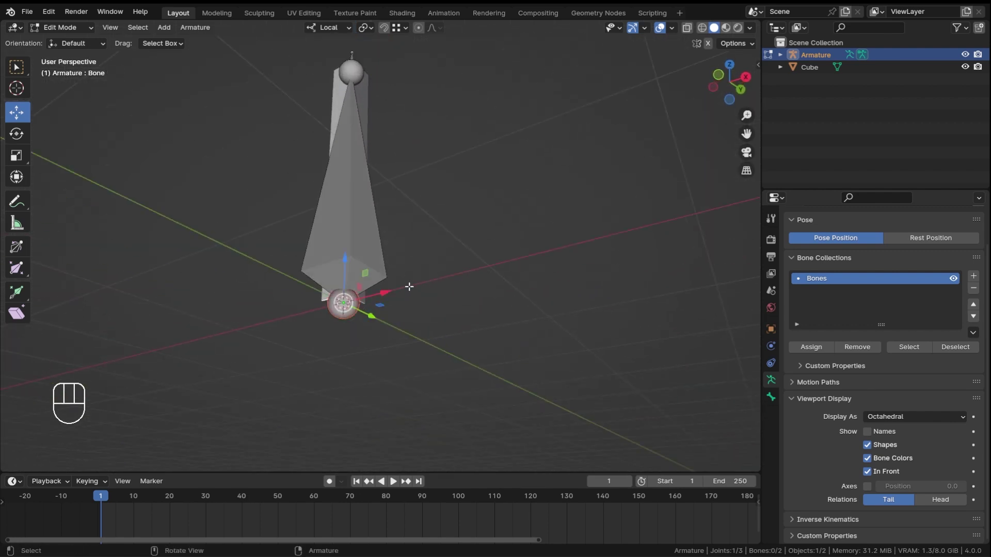
{"action": "key", "text": "e"}
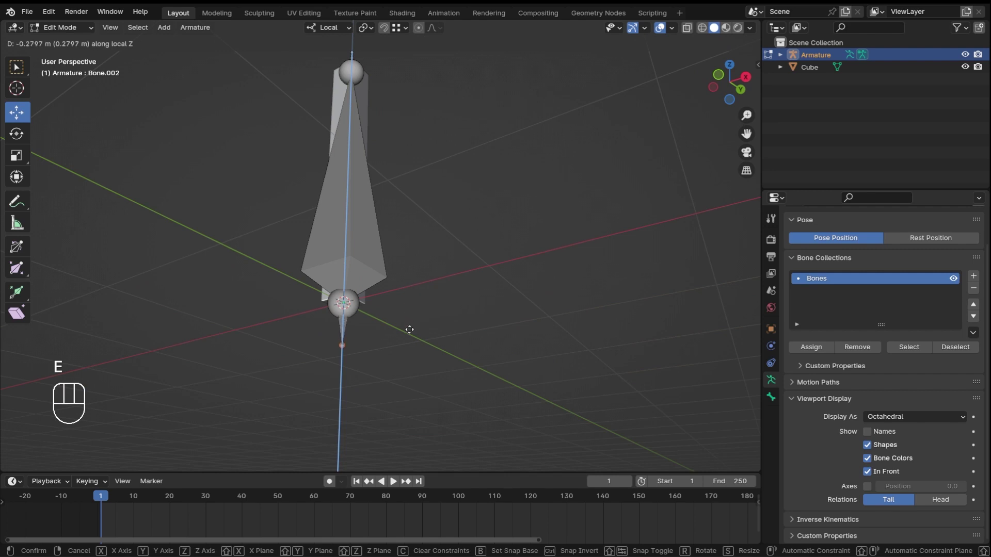
{"action": "left_click", "coordinate": [408, 339]}
- Select the small bottom bone and switch its direction
{"action": "middle_click_drag", "start_coordinate": [347, 278], "coordinate": [390, 311]}
{"action": "left_click", "coordinate": [342, 330]}
{"action": "left_click_drag", "start_coordinate": [370, 303], "coordinate": [525, 283]}
{"action": "right_click", "coordinate": [526, 283]}
{"action": "middle_click_drag", "start_coordinate": [404, 253], "coordinate": [381, 379], "text": "shift"}
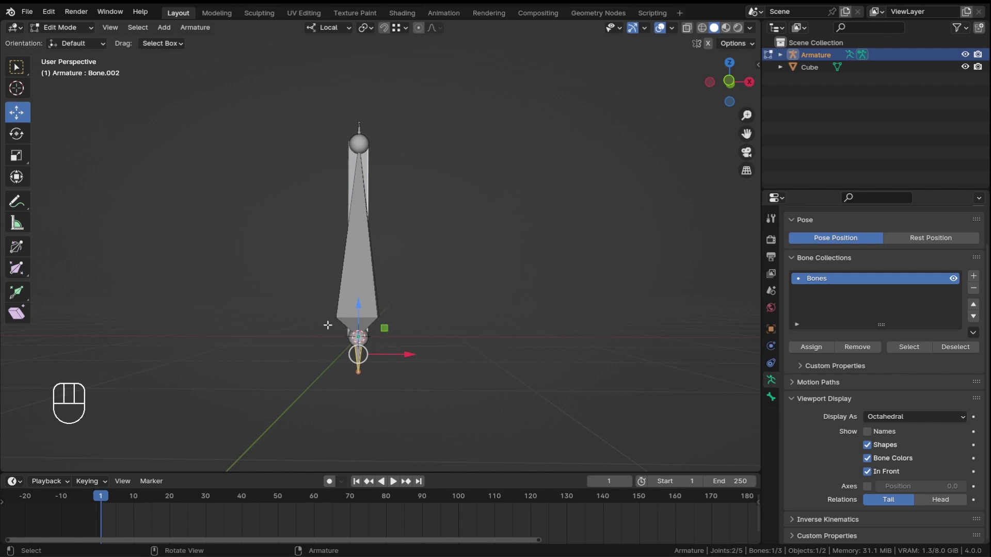
{"action": "middle_click_drag", "start_coordinate": [387, 358], "coordinate": [434, 250], "text": "ctrl"}
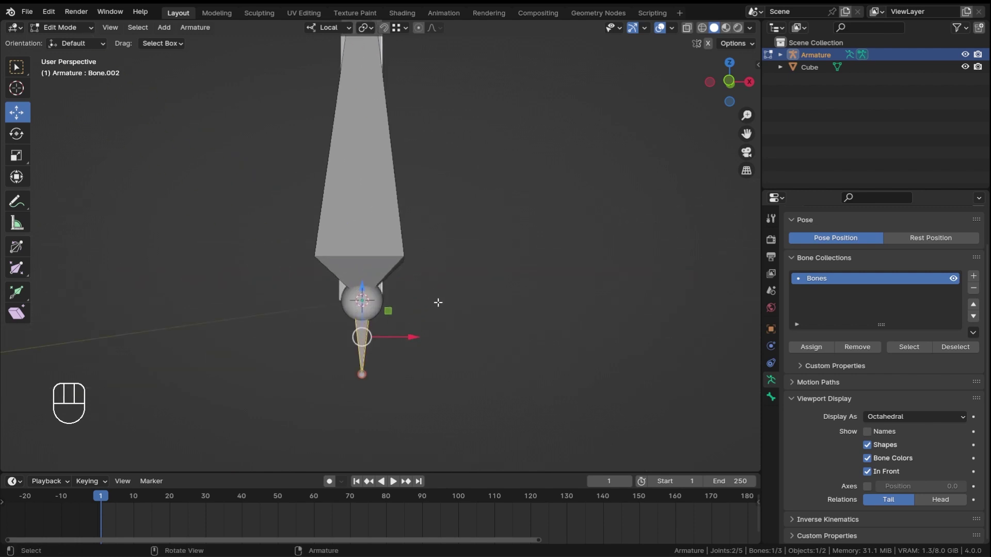
{"action": "right_click", "coordinate": [455, 316]}
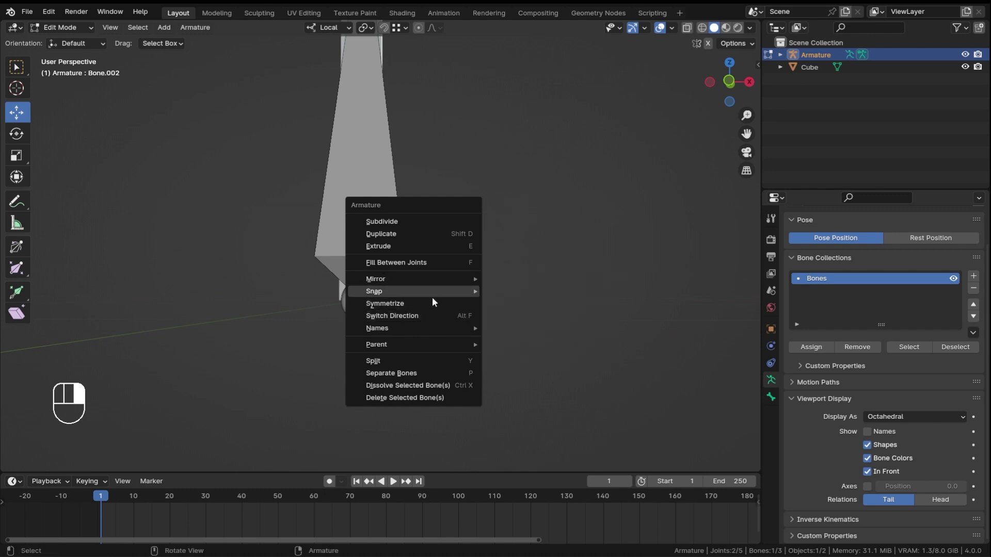
{"action": "left_click", "coordinate": [429, 314]}
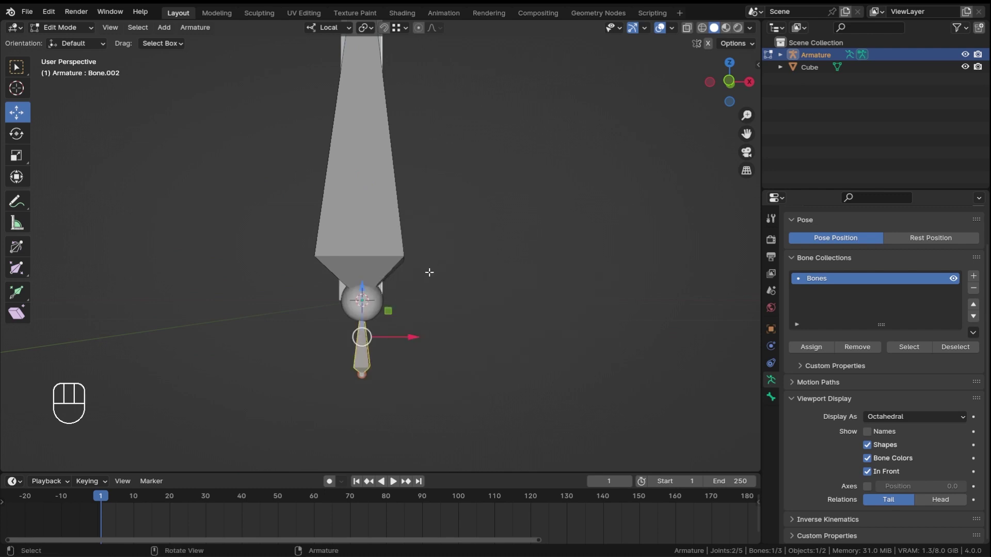
- Test whether the main bone and the bottom bone are linked by moving each sideways and cancelling
{"action": "middle_click_drag", "start_coordinate": [437, 310], "coordinate": [398, 294]}
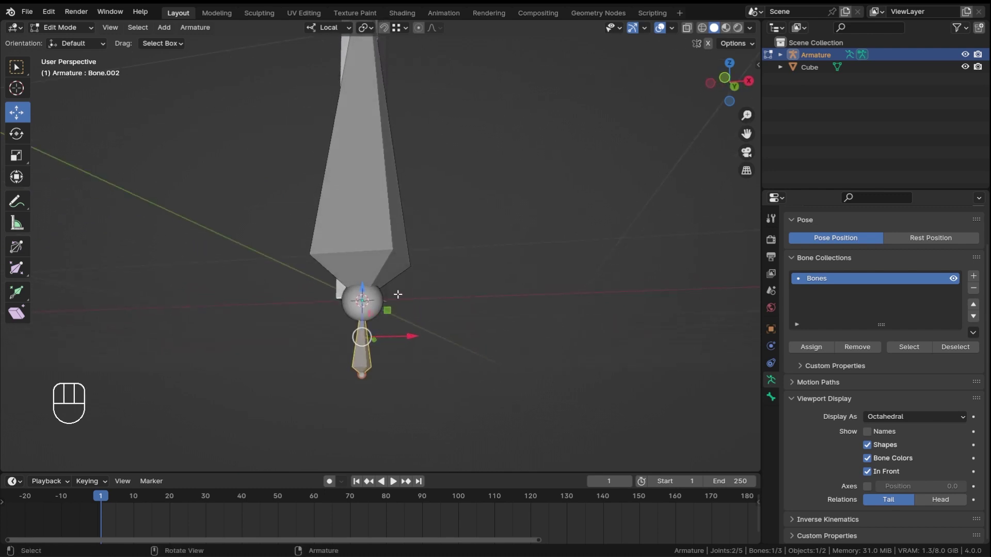
{"action": "left_click", "coordinate": [361, 211]}
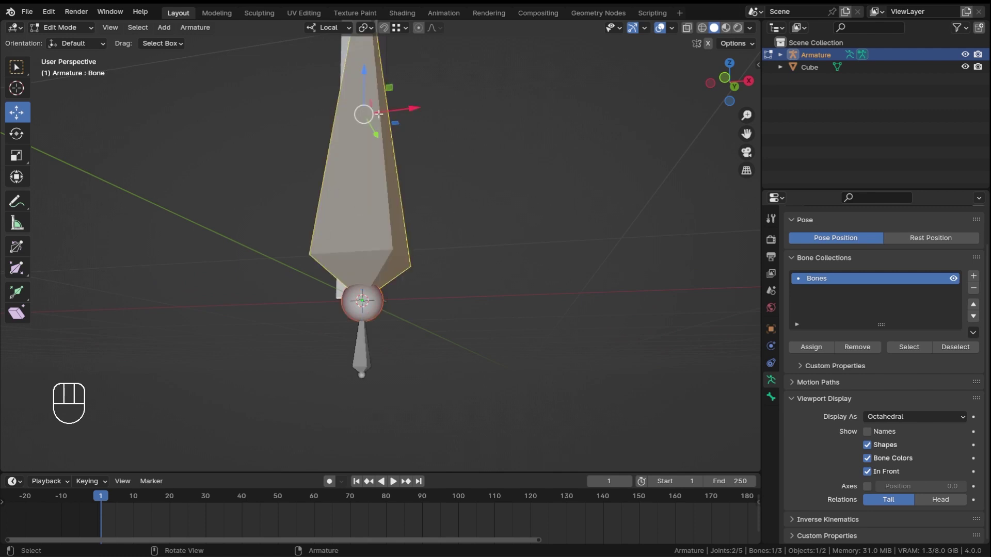
{"action": "left_click_drag", "start_coordinate": [370, 114], "coordinate": [412, 107]}
{"action": "right_click", "coordinate": [412, 107]}
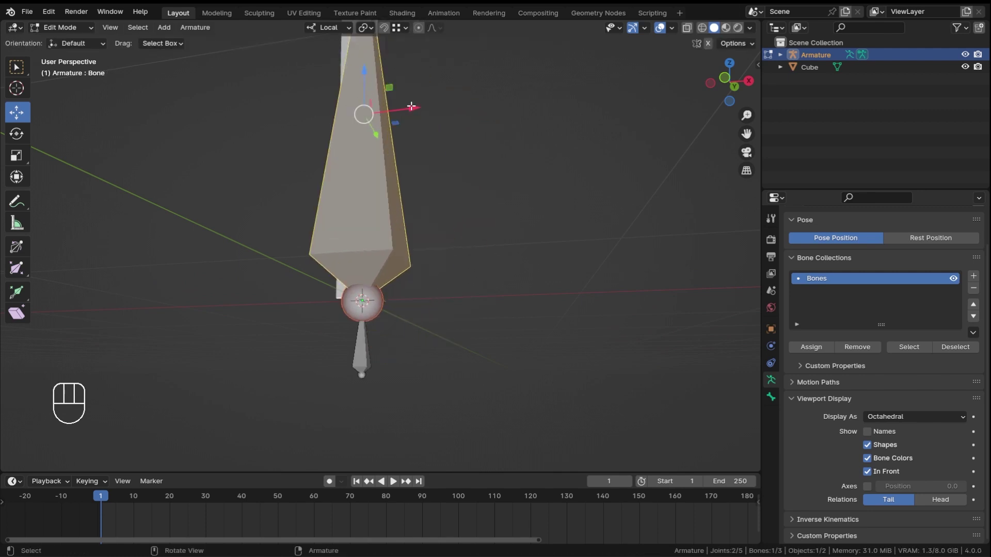
{"action": "left_click", "coordinate": [359, 363]}
{"action": "middle_click_drag", "start_coordinate": [359, 362], "coordinate": [425, 313], "text": "shift"}
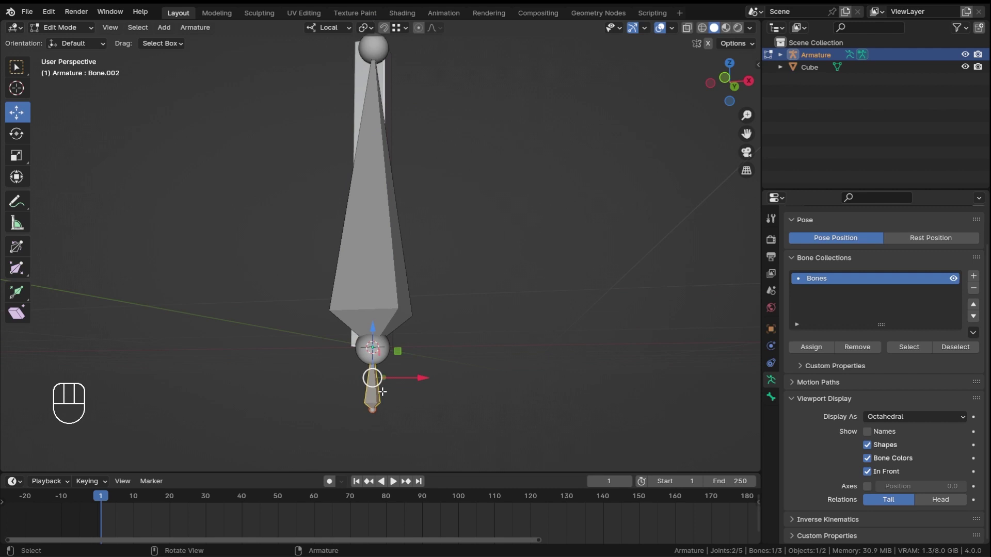
{"action": "left_click_drag", "start_coordinate": [377, 374], "coordinate": [406, 364]}
{"action": "right_click", "coordinate": [406, 364]}
- Parent the main bone to the small bottom bone with the Connected option
{"action": "left_click", "coordinate": [376, 253]}
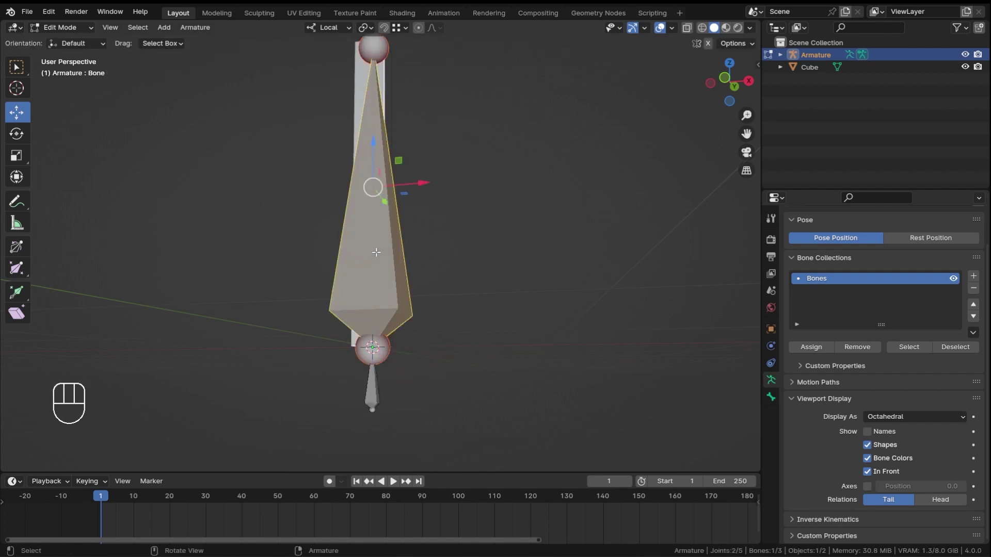
{"action": "left_click", "coordinate": [372, 394], "text": "shift"}
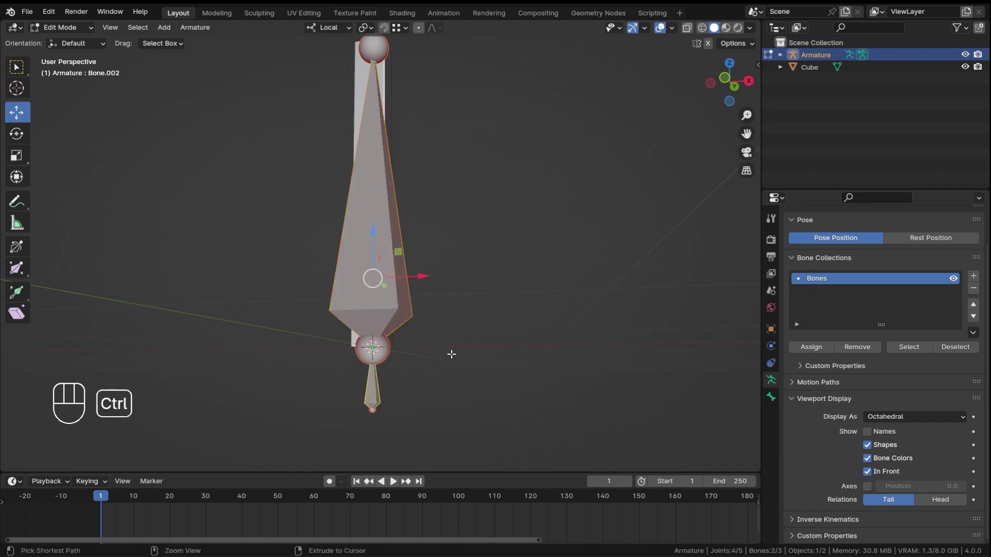
{"action": "key", "text": "ctrl+p"}
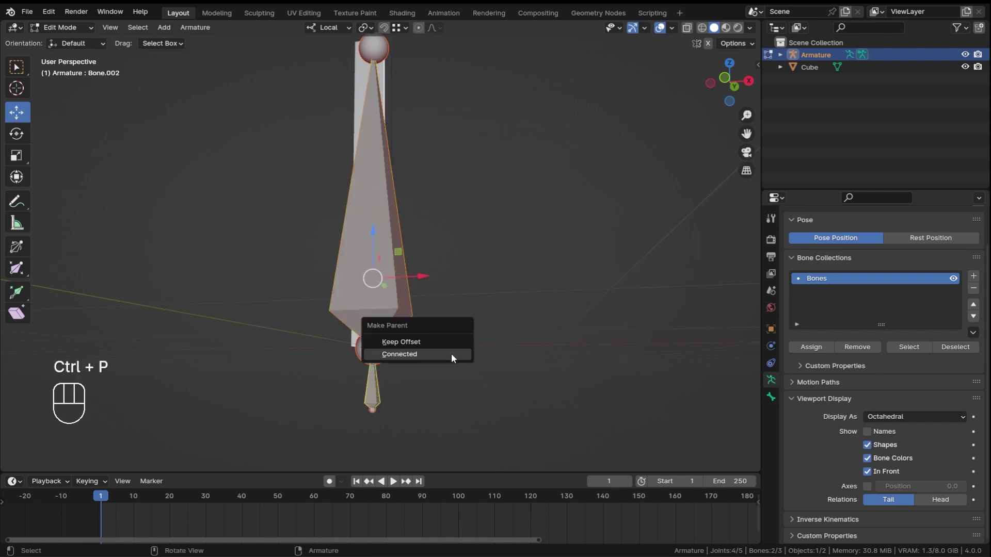
{"action": "left_click", "coordinate": [447, 353]}
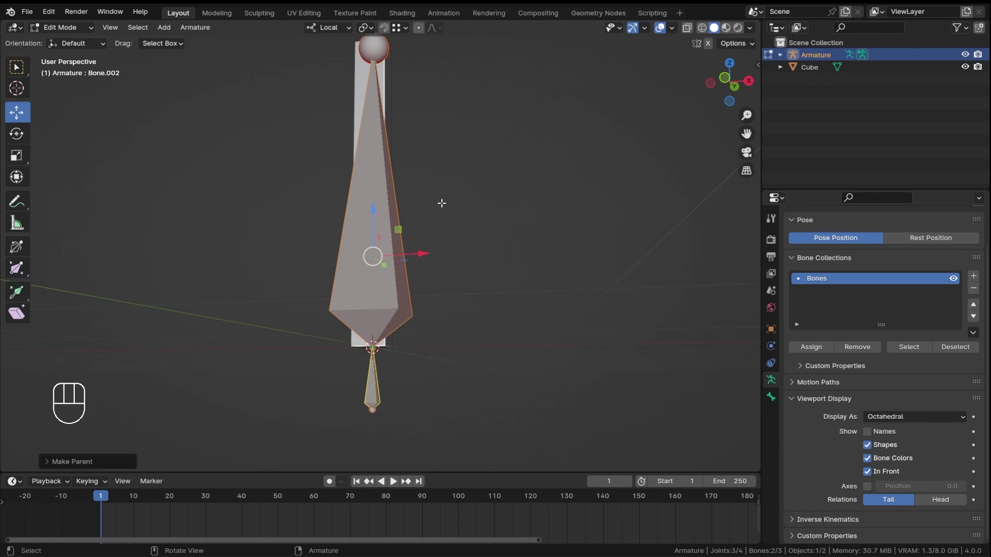
- Test the connection to the bottom bone by moving the main bone and cancelling, and select the bottom bone
{"action": "middle_click_drag", "start_coordinate": [440, 200], "coordinate": [446, 250], "text": "shift"}
{"action": "middle_click_drag", "start_coordinate": [440, 204], "coordinate": [458, 182], "text": "ctrl"}
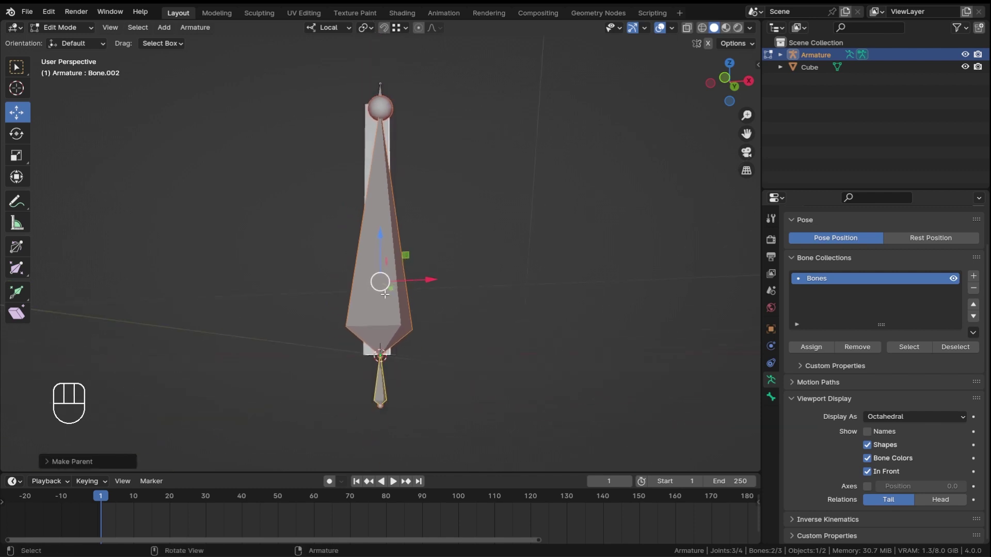
{"action": "left_click", "coordinate": [389, 294]}
{"action": "left_click_drag", "start_coordinate": [380, 228], "coordinate": [457, 256]}
{"action": "right_click", "coordinate": [456, 256]}
{"action": "middle_click_drag", "start_coordinate": [413, 284], "coordinate": [421, 279]}
{"action": "left_click", "coordinate": [383, 392]}
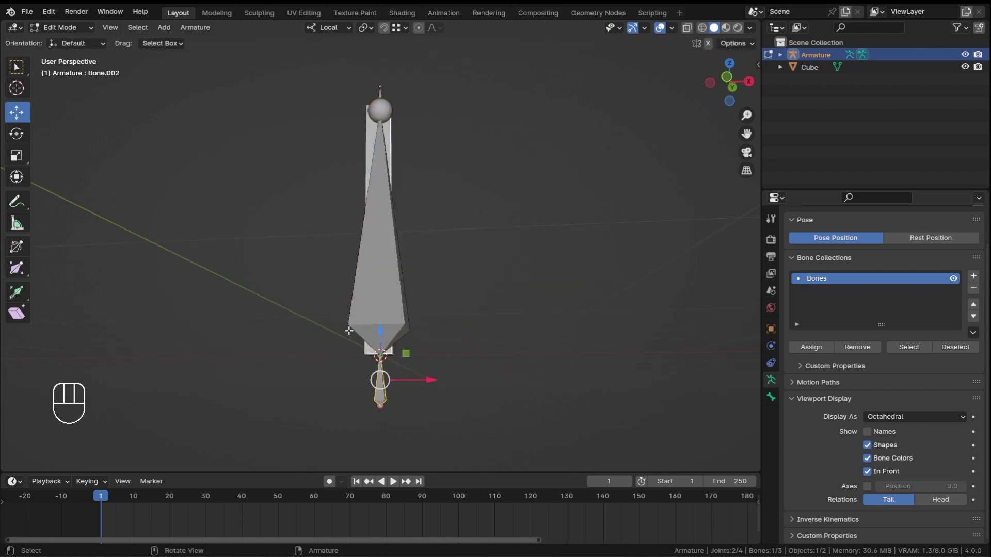
- Clear the parent of the small bone at the top of the column
{"action": "middle_click_drag", "start_coordinate": [417, 190], "coordinate": [434, 265]}
{"action": "middle_click_drag", "start_coordinate": [434, 264], "coordinate": [382, 170], "text": "ctrl"}
{"action": "left_click", "coordinate": [373, 126]}
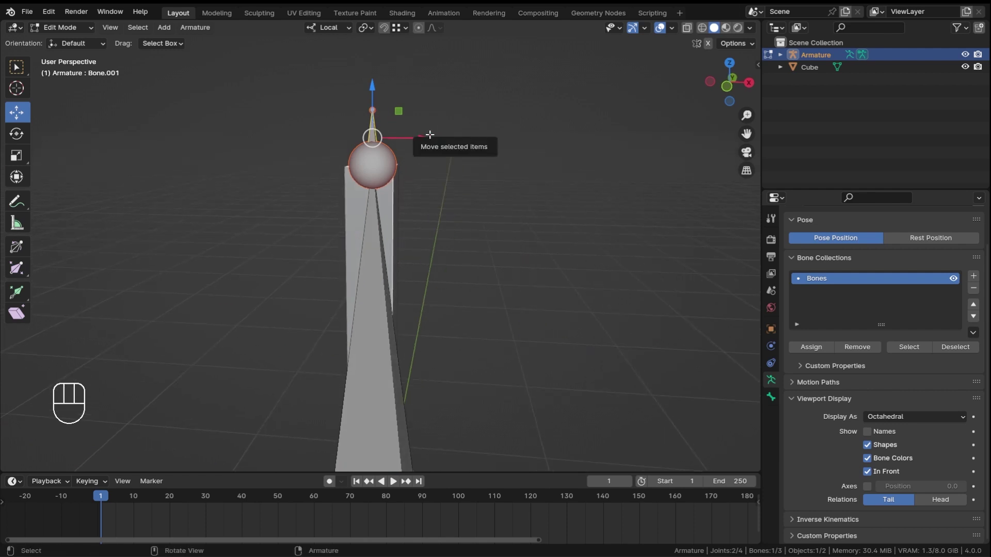
{"action": "key", "text": "alt+p"}
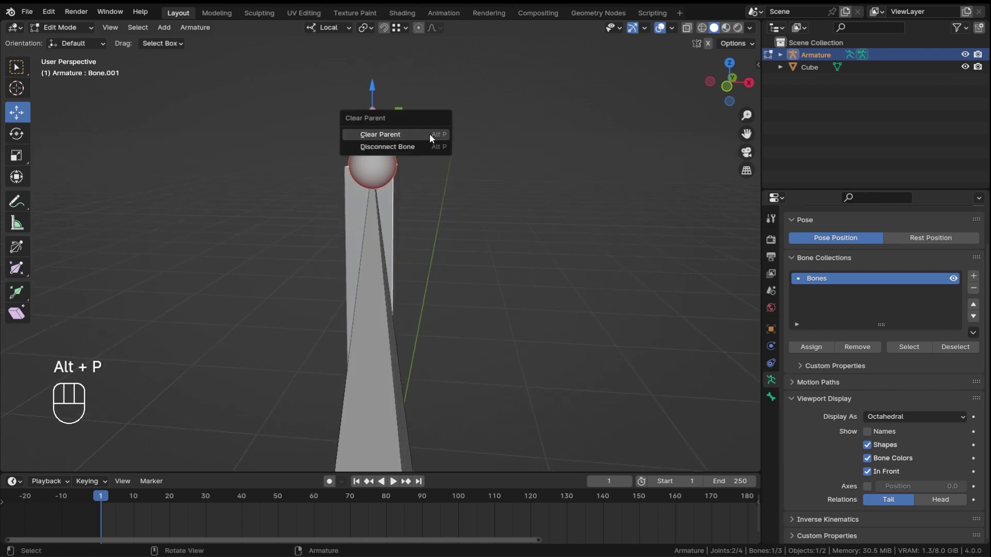
{"action": "left_click", "coordinate": [430, 135]}
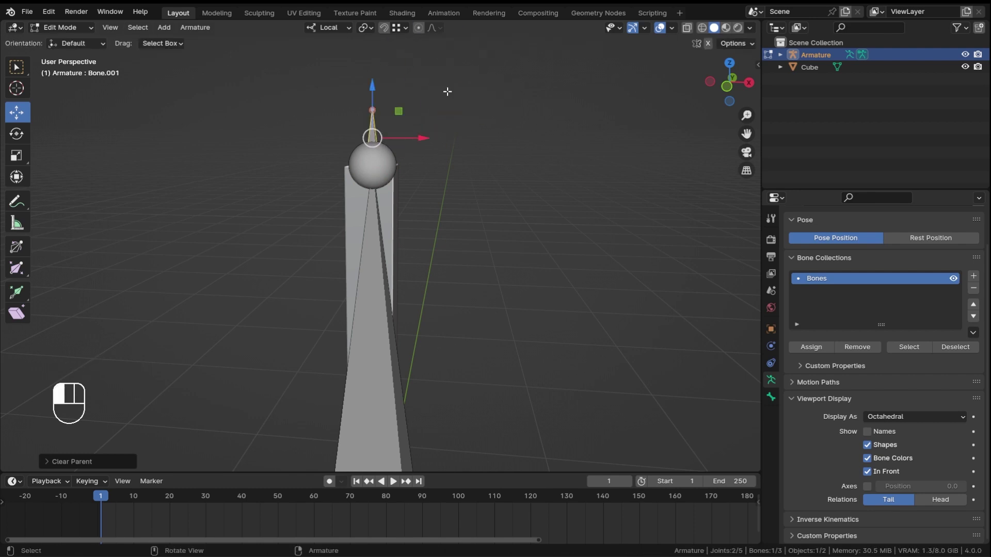
- Display the armature's bones as B-Bone instead of octahedral shapes
{"action": "middle_click_drag", "start_coordinate": [449, 95], "coordinate": [442, 202], "text": "ctrl"}
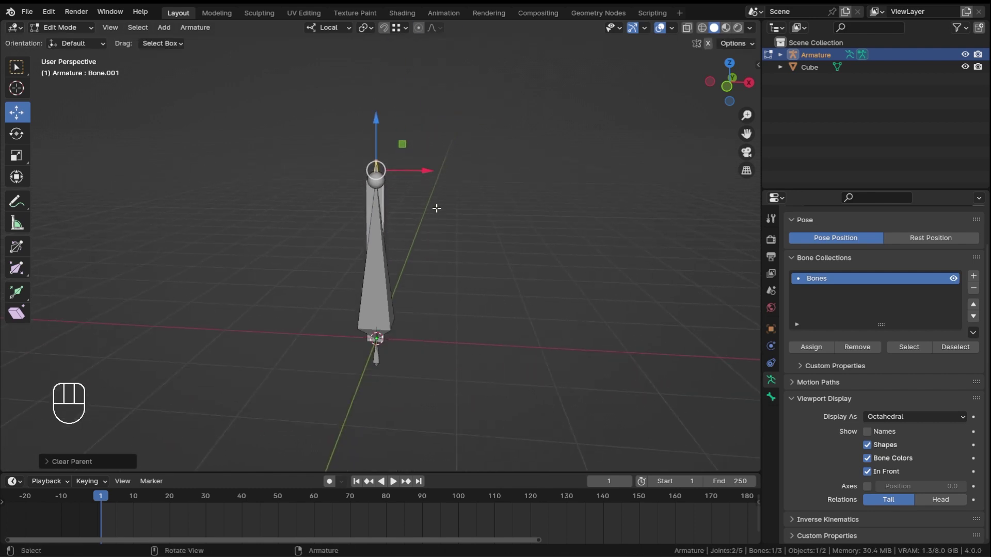
{"action": "scroll", "coordinate": [367, 294], "scroll_direction": "up", "scroll_amount": 2}
{"action": "left_click", "coordinate": [374, 297]}
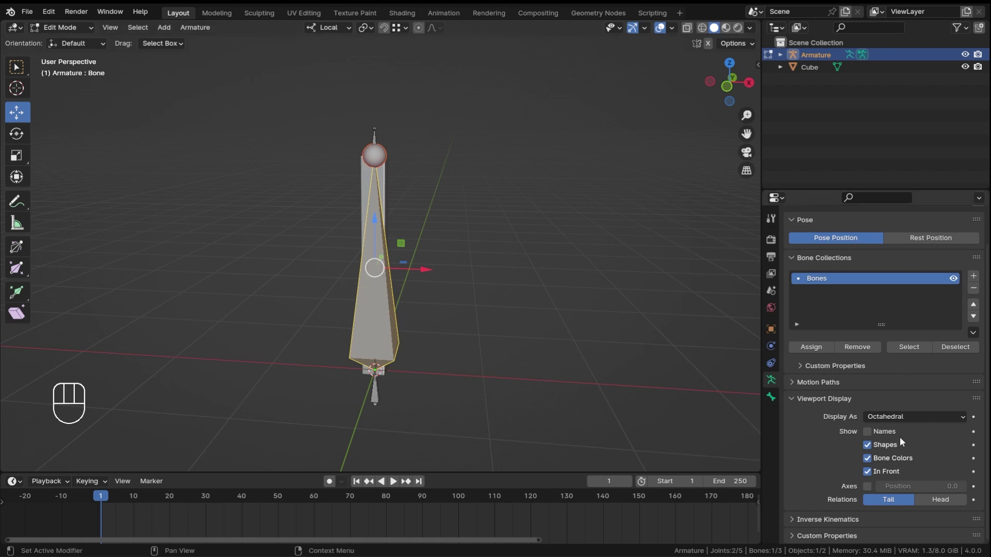
{"action": "left_click", "coordinate": [916, 416]}
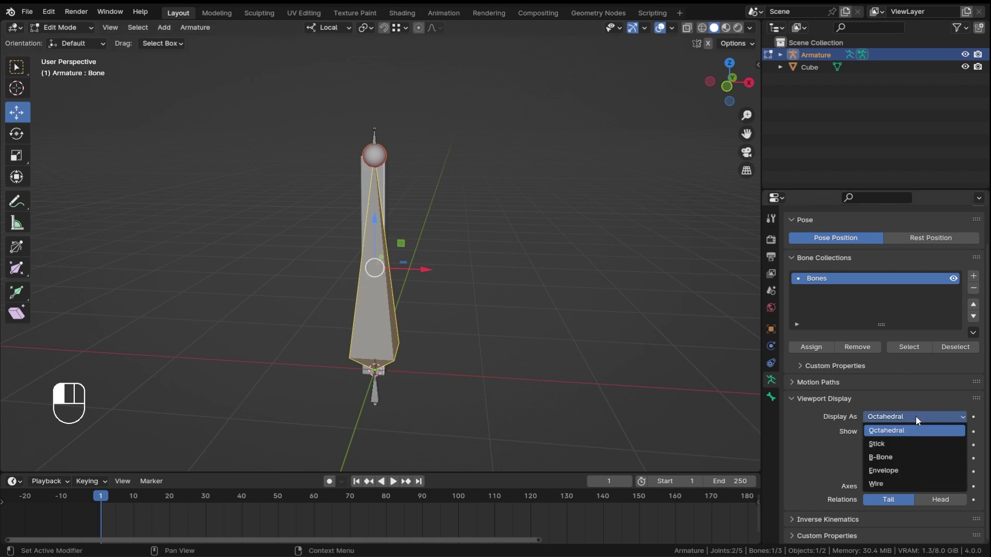
{"action": "left_click", "coordinate": [893, 460]}
{"action": "middle_click_drag", "start_coordinate": [512, 303], "coordinate": [411, 340]}
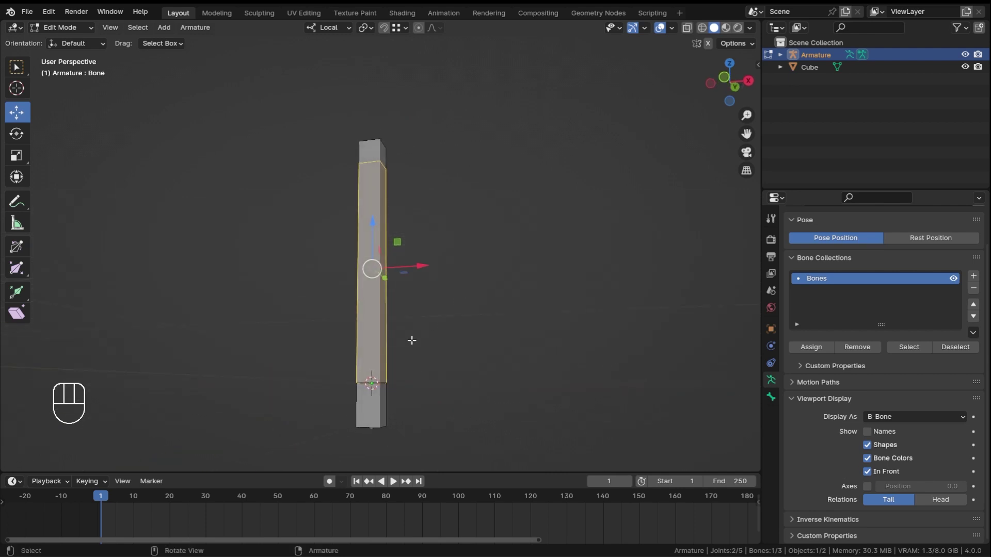
- Shorten the small bottom bone to about 0.2 m by raising its lower end, and show the bone's properties
{"action": "left_click", "coordinate": [372, 431]}
{"action": "middle_click_drag", "start_coordinate": [390, 428], "coordinate": [410, 304], "text": "shift"}
{"action": "middle_click_drag", "start_coordinate": [410, 305], "coordinate": [431, 281], "text": "ctrl"}
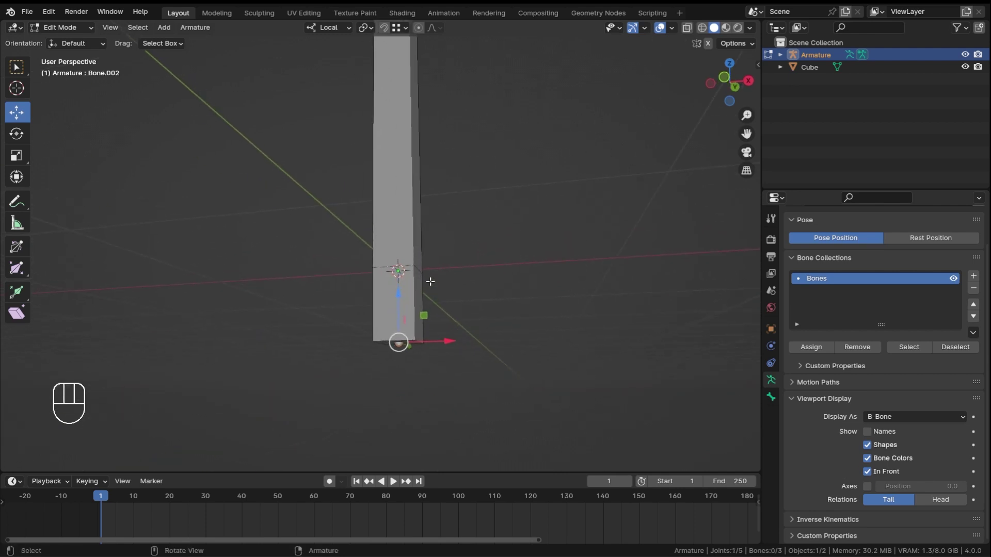
{"action": "left_click_drag", "start_coordinate": [398, 305], "coordinate": [412, 271]}
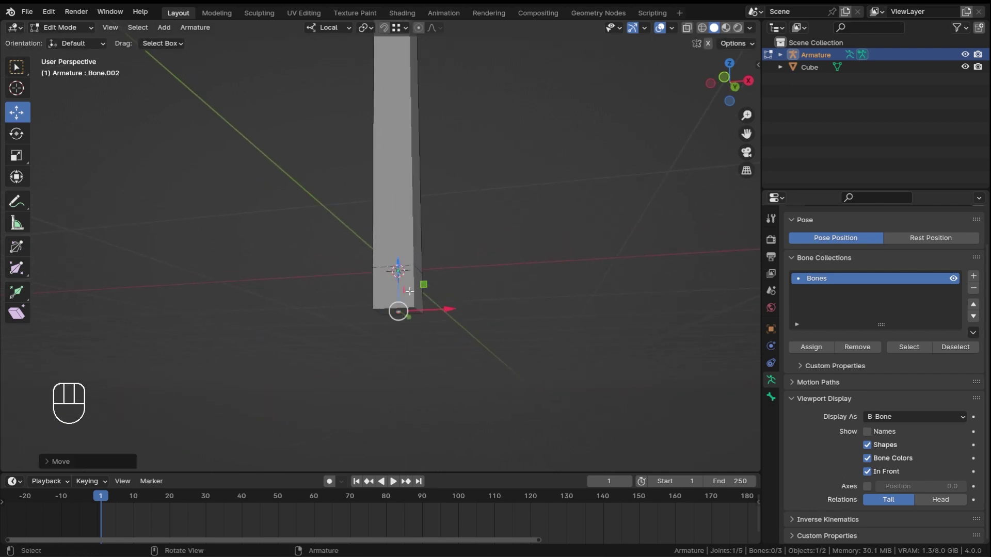
{"action": "left_click", "coordinate": [412, 289]}
{"action": "middle_click_drag", "start_coordinate": [482, 258], "coordinate": [387, 280], "text": "shift"}
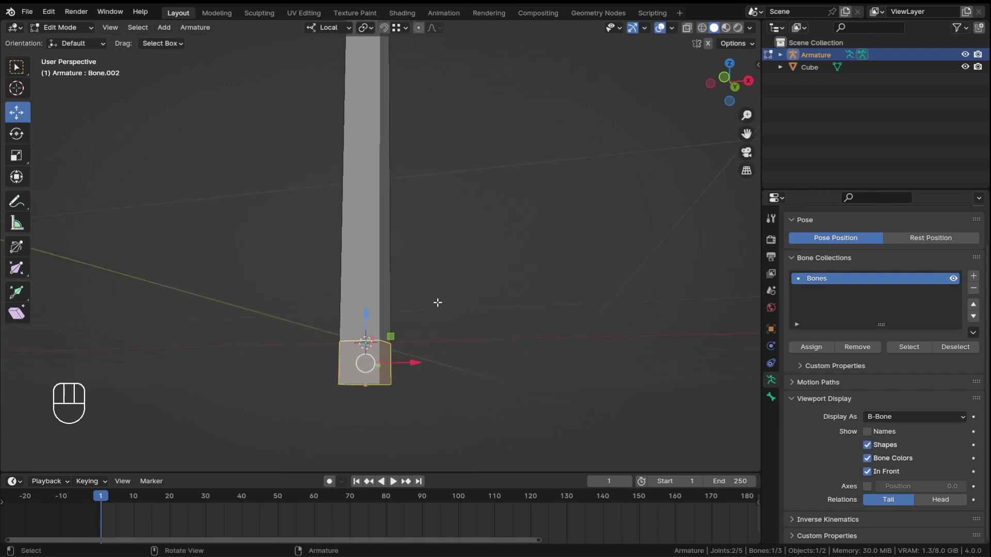
{"action": "middle_click_drag", "start_coordinate": [493, 210], "coordinate": [478, 288], "text": "shift"}
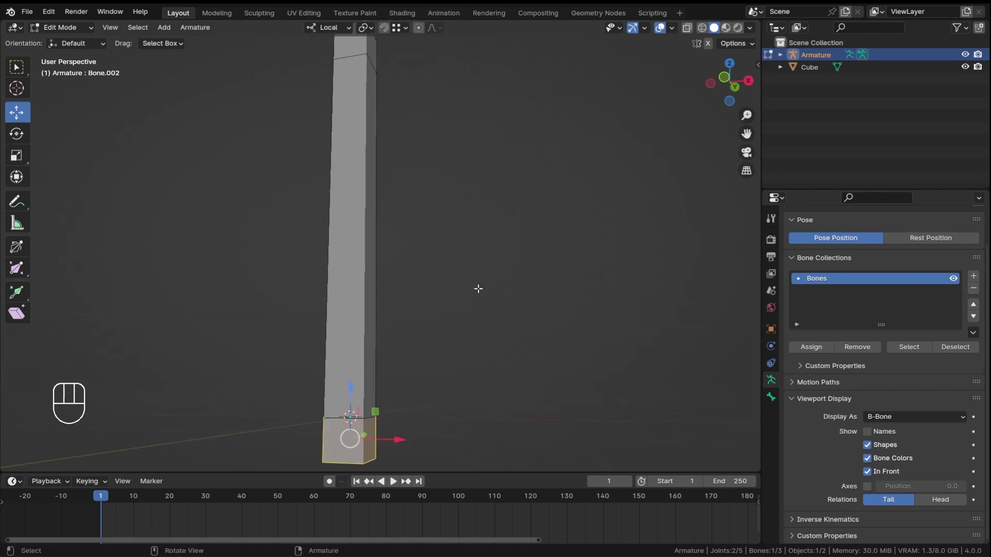
{"action": "left_click", "coordinate": [772, 397]}
- Shorten the small bone at the top of the column by lowering its tip to about 2.165 m in Z
{"action": "middle_click_drag", "start_coordinate": [414, 236], "coordinate": [419, 204], "text": "ctrl"}
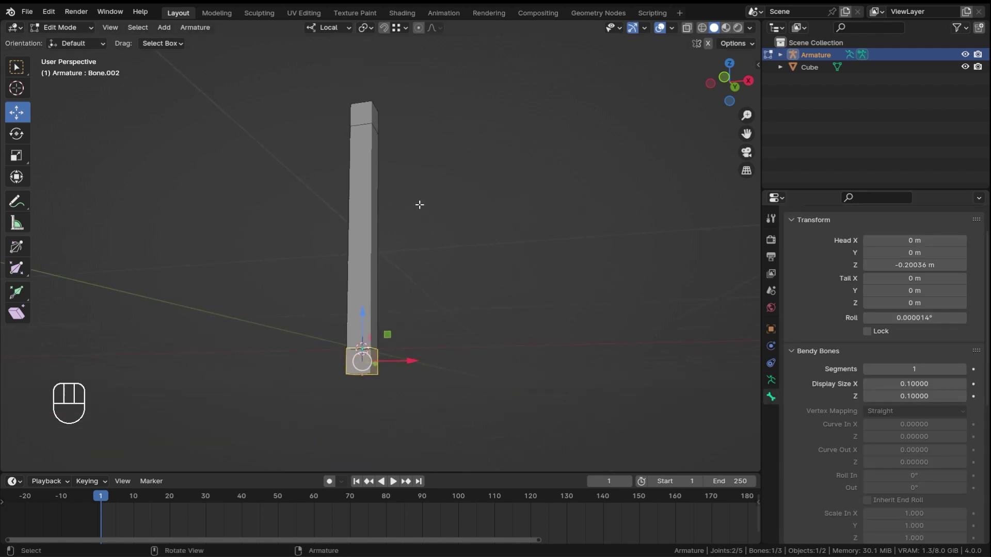
{"action": "middle_click_drag", "start_coordinate": [425, 136], "coordinate": [405, 171], "text": "shift"}
{"action": "left_click", "coordinate": [374, 113]}
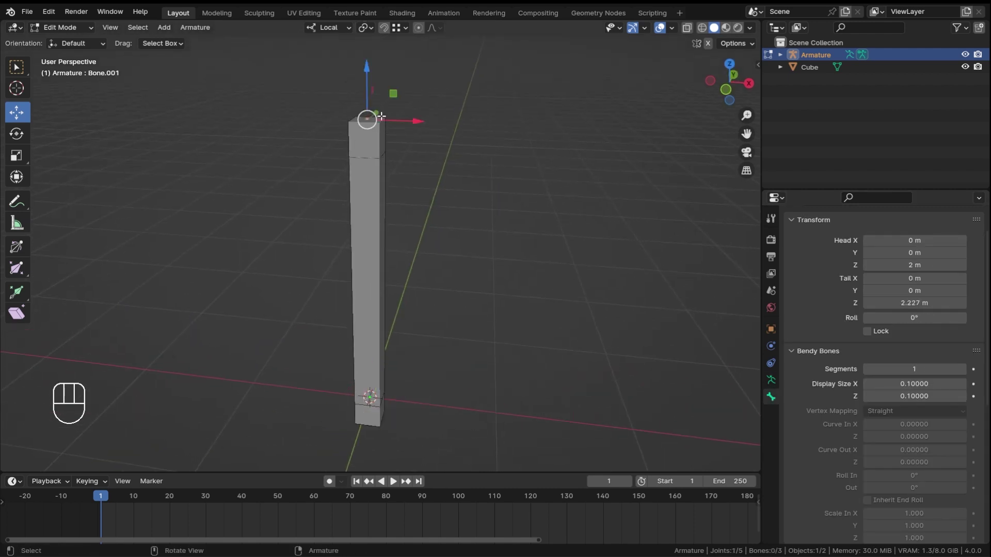
{"action": "middle_click_drag", "start_coordinate": [381, 117], "coordinate": [396, 155], "text": "ctrl"}
{"action": "mouse_move", "coordinate": [396, 155]}
{"action": "left_mouse_down"}
{"action": "mouse_move", "coordinate": [398, 137]}
{"action": "mouse_move", "coordinate": [395, 172]}
{"action": "left_mouse_up"}
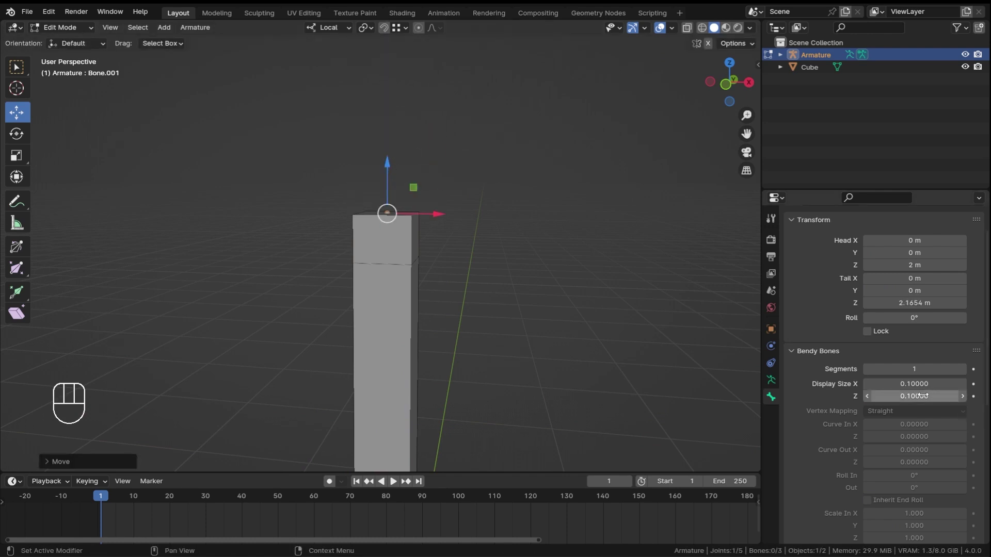
- Set the top bone's bendy bone display size to 0.2 in both X and Z
{"action": "mouse_move", "coordinate": [911, 384]}
{"action": "left_mouse_down"}
{"action": "mouse_move", "coordinate": [911, 396]}
{"action": "mouse_move", "coordinate": [960, 396]}
{"action": "mouse_move", "coordinate": [911, 397]}
{"action": "left_mouse_up"}
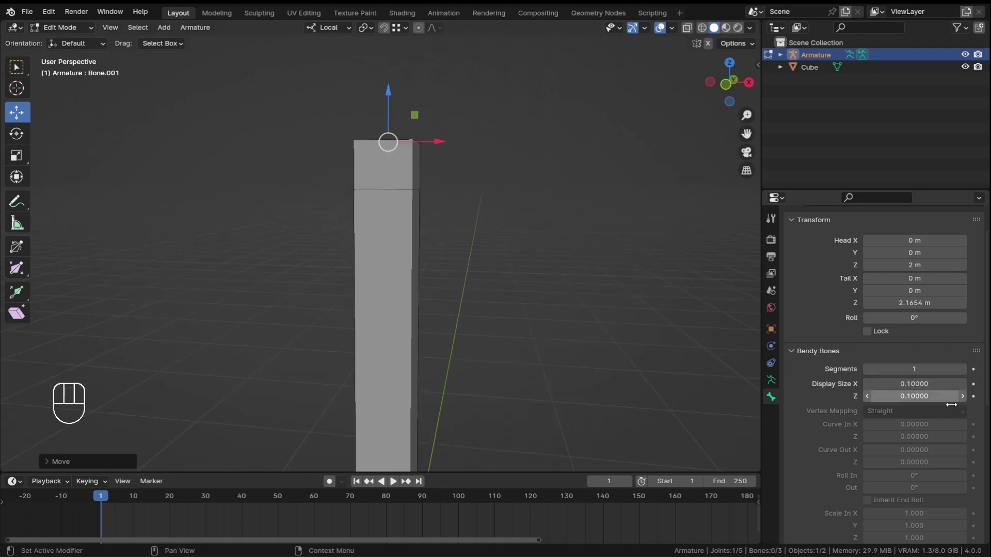
{"action": "scroll", "coordinate": [433, 215], "scroll_direction": "down", "scroll_amount": 4}
{"action": "middle_click_drag", "start_coordinate": [465, 353], "coordinate": [463, 212], "text": "shift"}
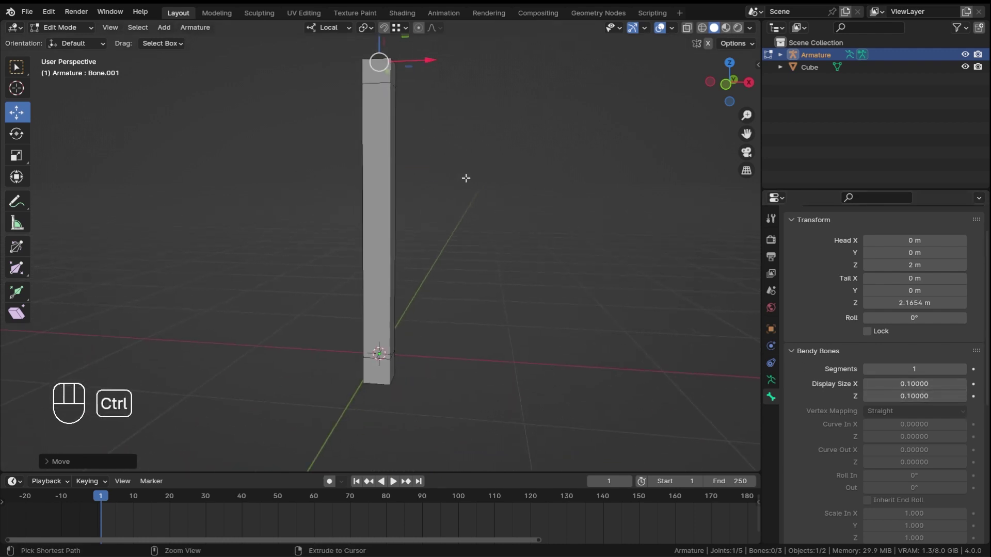
{"action": "middle_click_drag", "start_coordinate": [465, 178], "coordinate": [452, 254], "text": "ctrl"}
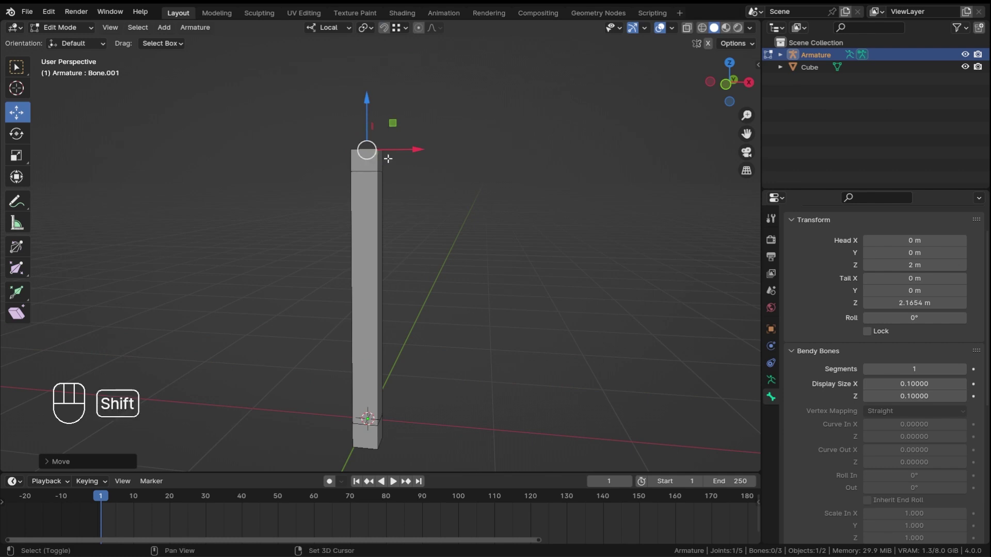
{"action": "mouse_move", "coordinate": [398, 210]}
{"action": "middle_mouse_down", "text": "shift"}
{"action": "mouse_move", "coordinate": [389, 265]}
{"action": "mouse_move", "coordinate": [407, 215]}
{"action": "middle_mouse_up", "text": "shift"}
{"action": "mouse_move", "coordinate": [932, 384]}
{"action": "left_mouse_down"}
{"action": "mouse_move", "coordinate": [933, 396]}
{"action": "mouse_move", "coordinate": [878, 396]}
{"action": "mouse_move", "coordinate": [949, 396]}
{"action": "mouse_move", "coordinate": [945, 383]}
{"action": "left_mouse_up"}
{"action": "right_click", "coordinate": [932, 383]}
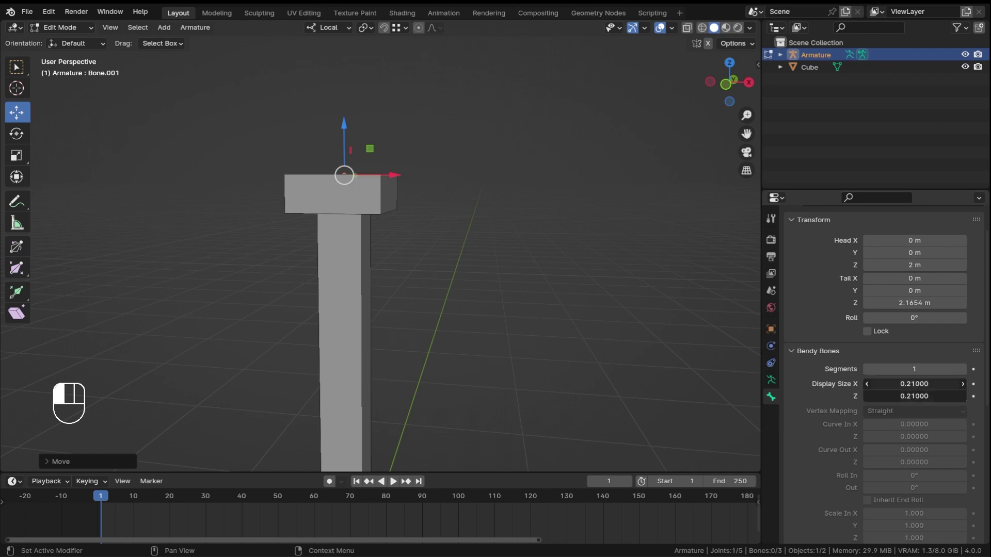
{"action": "left_click", "coordinate": [933, 383]}
{"action": "key", "text": "Return"}
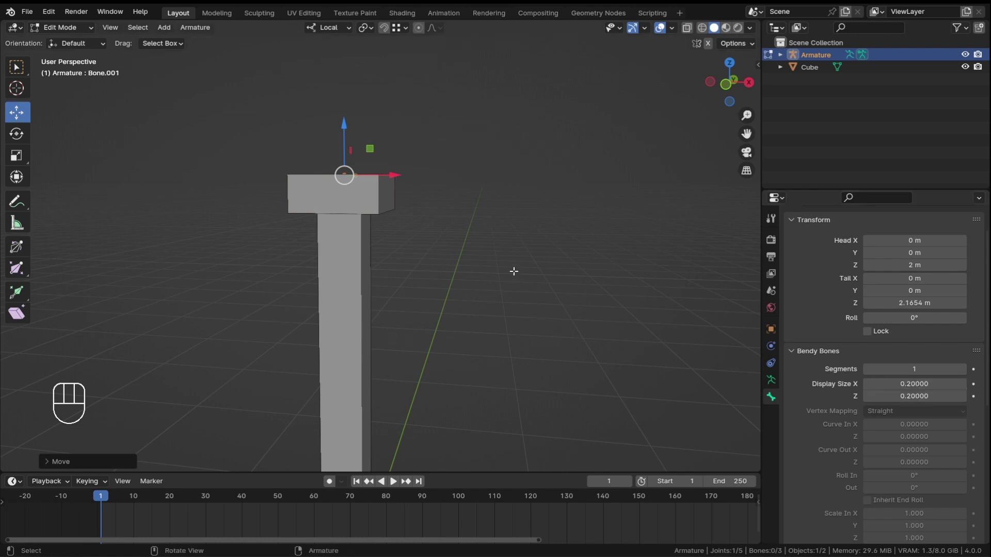
- Set the bottom bone's bendy bone display size to 0.2 in X and Z, and save the file
{"action": "middle_click_drag", "start_coordinate": [514, 270], "coordinate": [483, 185], "text": "shift"}
{"action": "scroll", "coordinate": [491, 207], "scroll_direction": "down", "scroll_amount": 5}
{"action": "middle_click_drag", "start_coordinate": [495, 232], "coordinate": [492, 186], "text": "shift"}
{"action": "scroll", "coordinate": [445, 215], "scroll_direction": "up", "scroll_amount": 5}
{"action": "left_click", "coordinate": [363, 278]}
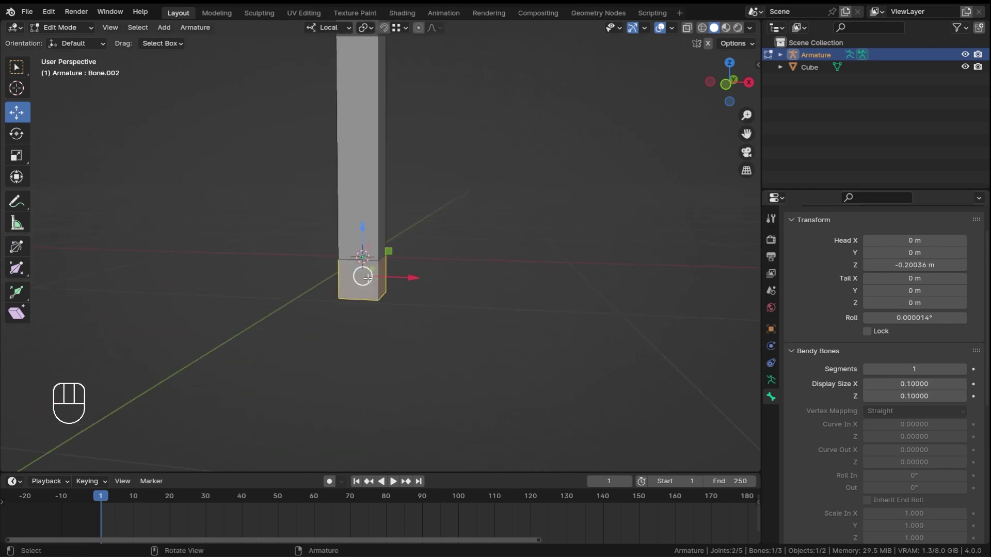
{"action": "left_click", "coordinate": [937, 384]}
{"action": "left_click", "coordinate": [923, 384]}
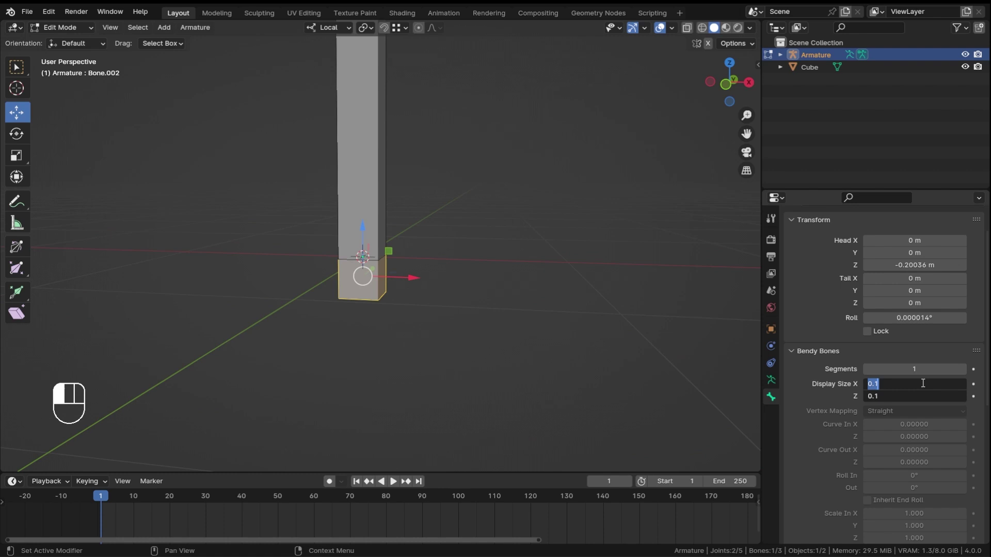
{"action": "type", "text": "0.2"}
{"action": "key", "text": "Return"}
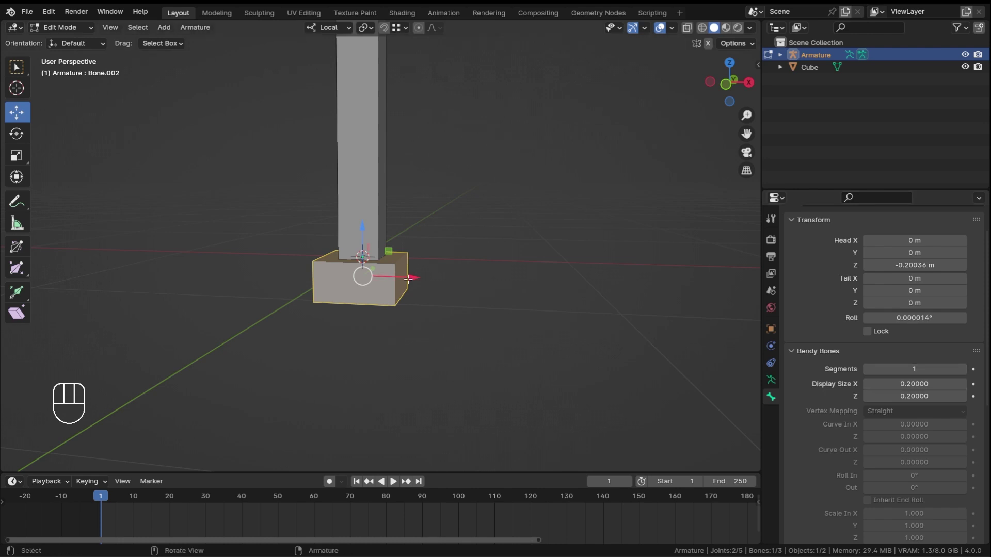
{"action": "key", "text": "ctrl+s"}
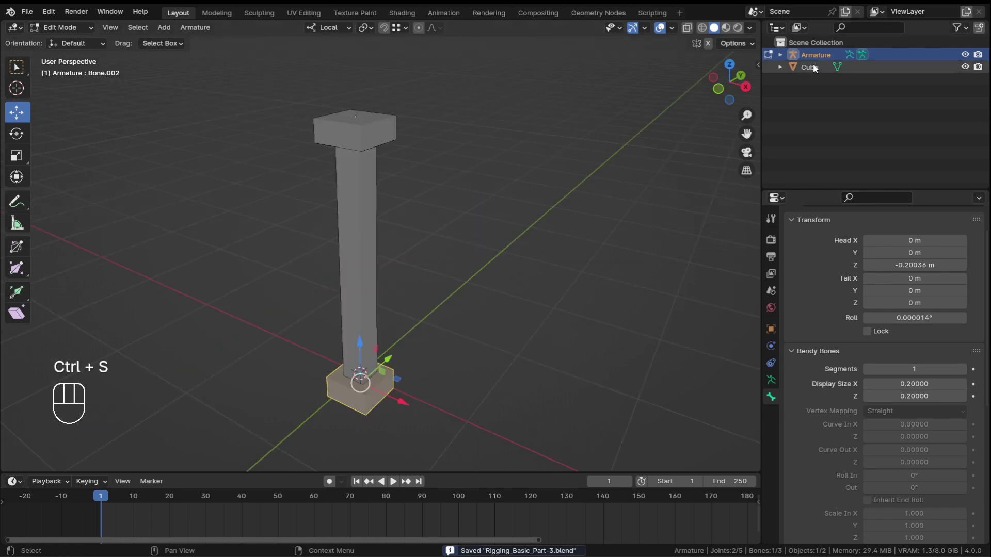
- Reduce the main bone's bendy bone display size to 0.063 in X and Z so it is thinner than the column
{"action": "left_click", "coordinate": [335, 211]}
{"action": "middle_click_drag", "start_coordinate": [382, 242], "coordinate": [421, 252]}
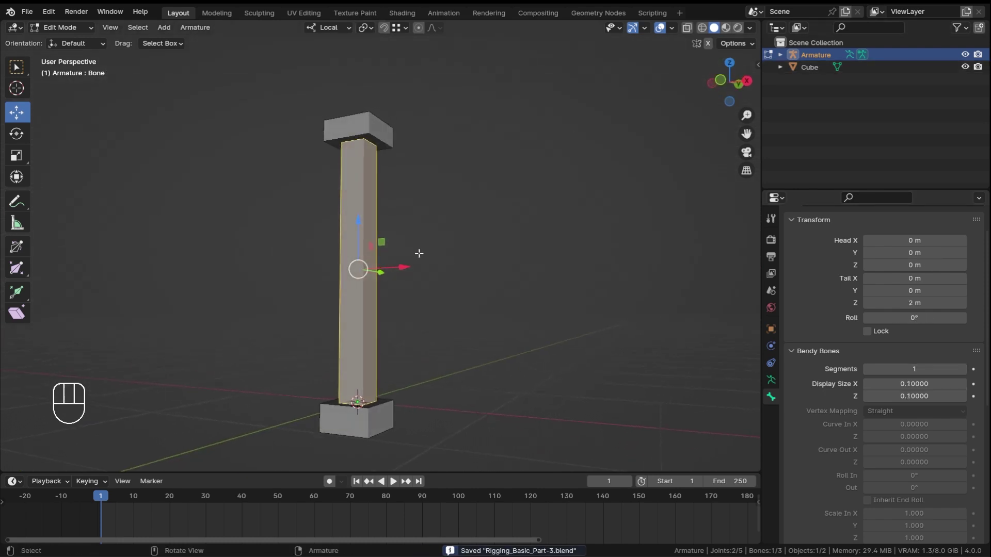
{"action": "left_click_drag", "start_coordinate": [902, 384], "coordinate": [884, 396]}
{"action": "right_click", "coordinate": [883, 396]}
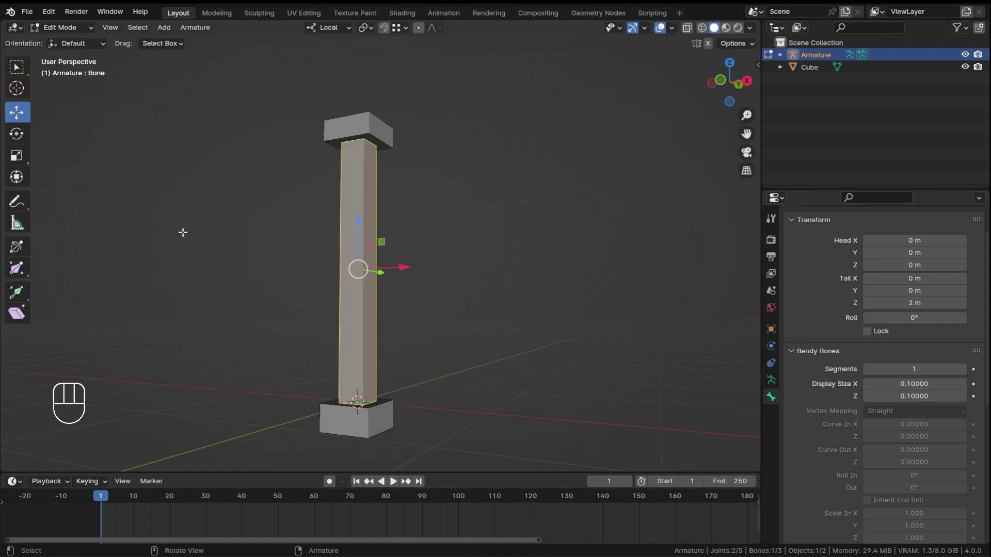
{"action": "middle_click_drag", "start_coordinate": [413, 248], "coordinate": [465, 230]}
{"action": "left_click_drag", "start_coordinate": [896, 384], "coordinate": [887, 396], "text": "shift"}
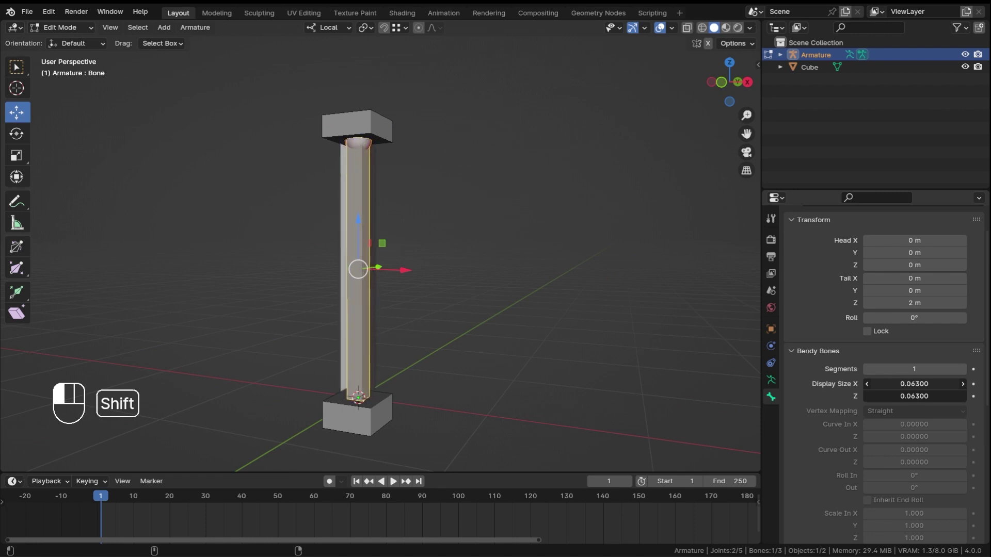
{"action": "middle_click_drag", "start_coordinate": [420, 301], "coordinate": [433, 297]}
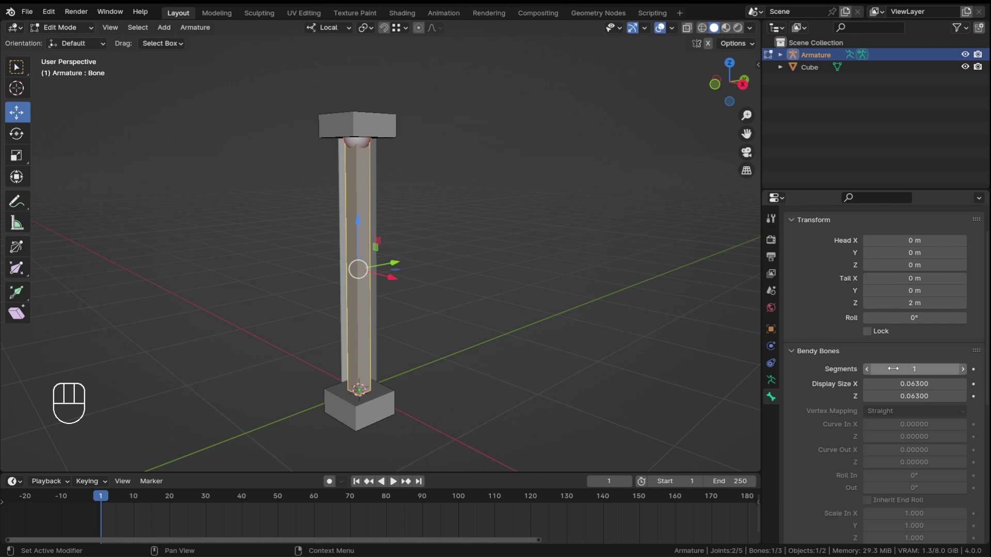
- Set the main bone's bendy bone segments to 32
{"action": "left_click_drag", "start_coordinate": [893, 368], "coordinate": [963, 369]}
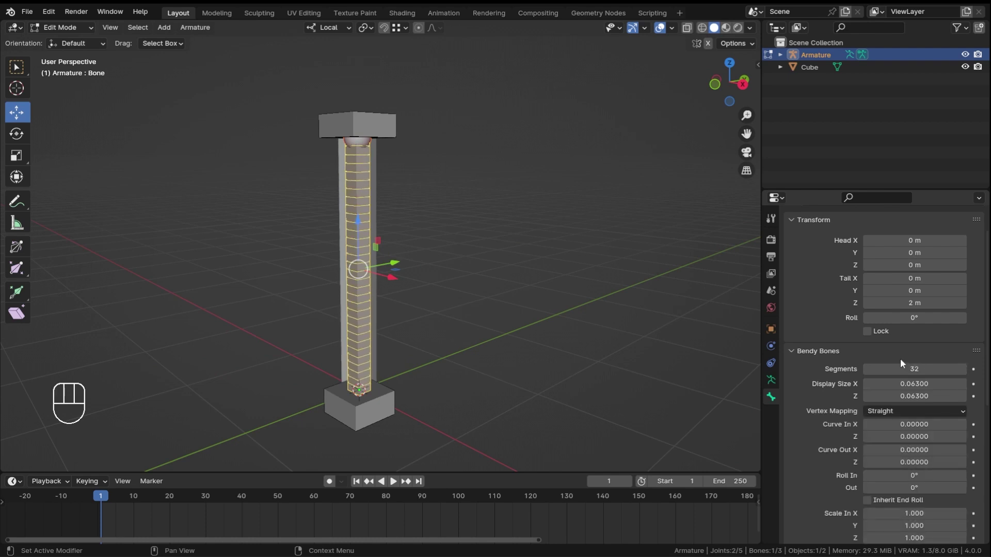
{"action": "middle_click_drag", "start_coordinate": [370, 236], "coordinate": [454, 237]}
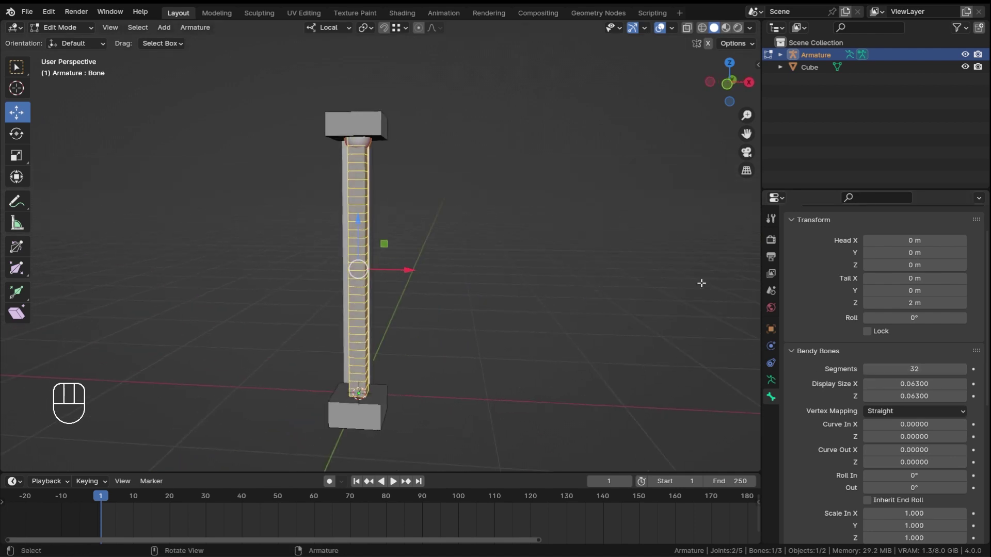
{"action": "scroll", "coordinate": [809, 385], "scroll_direction": "down", "scroll_amount": 3}
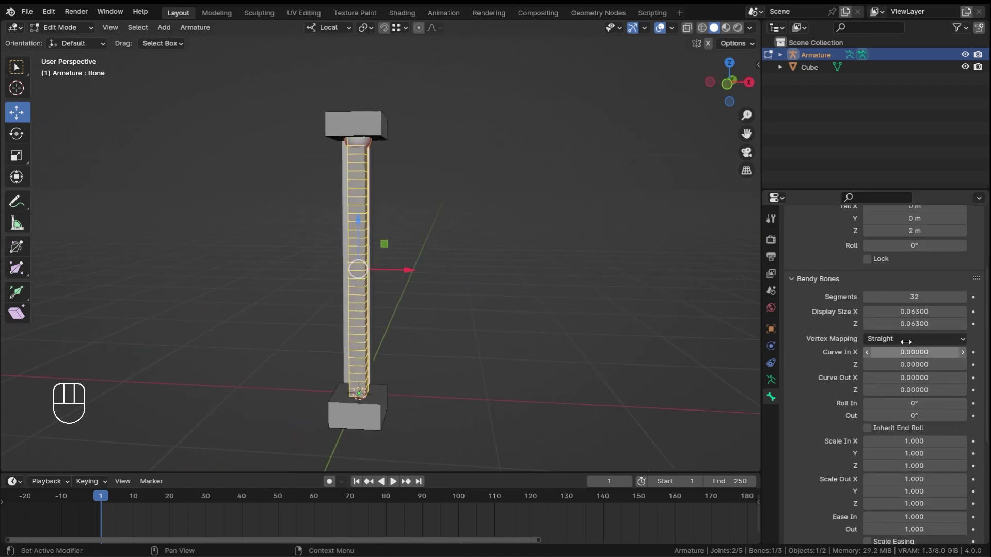
{"action": "left_click", "coordinate": [921, 299]}
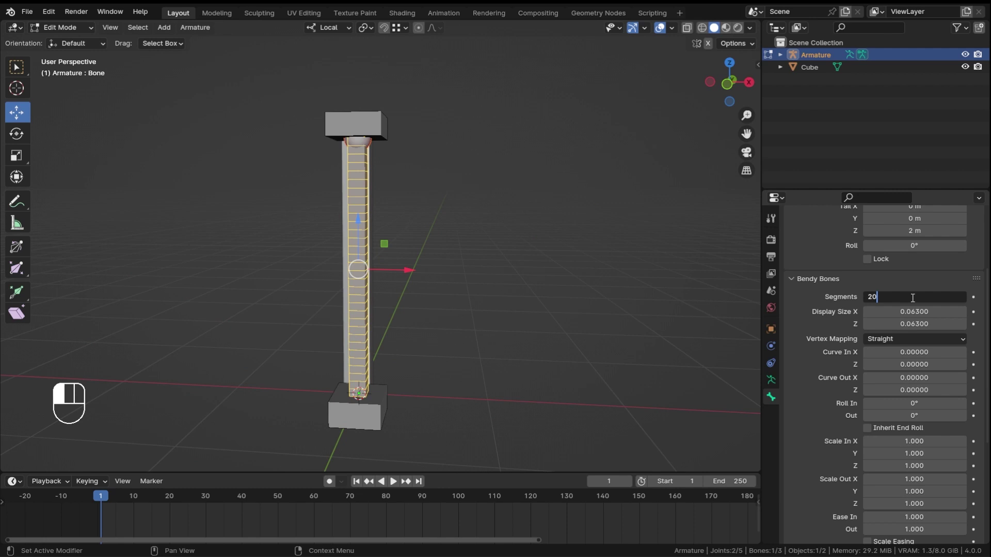
{"action": "type", "text": "40"}
{"action": "left_click", "coordinate": [802, 291]}
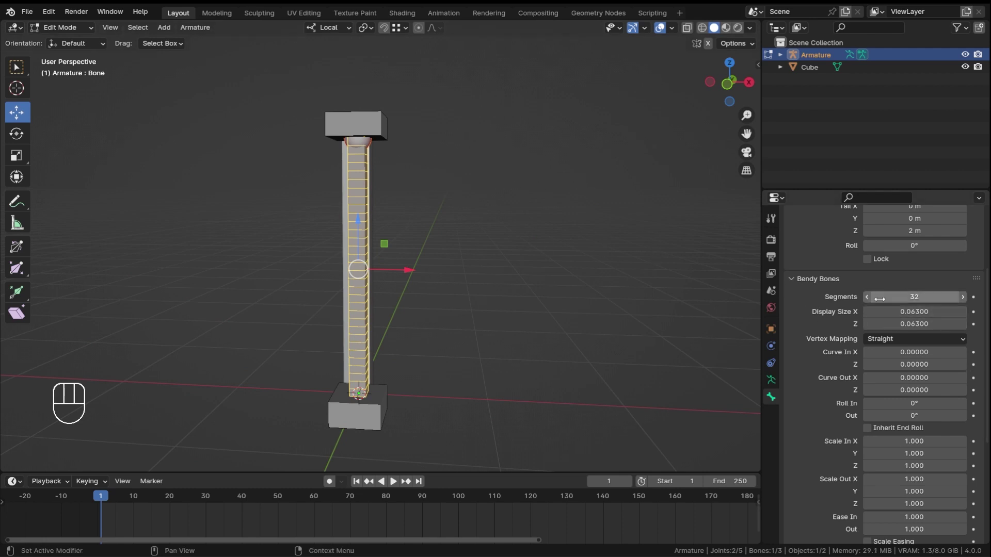
- Select the two small end bones together and examine them at both ends of the column
{"action": "key", "text": "ctrl+Tab"}
{"action": "middle_click_drag", "start_coordinate": [423, 213], "coordinate": [366, 185]}
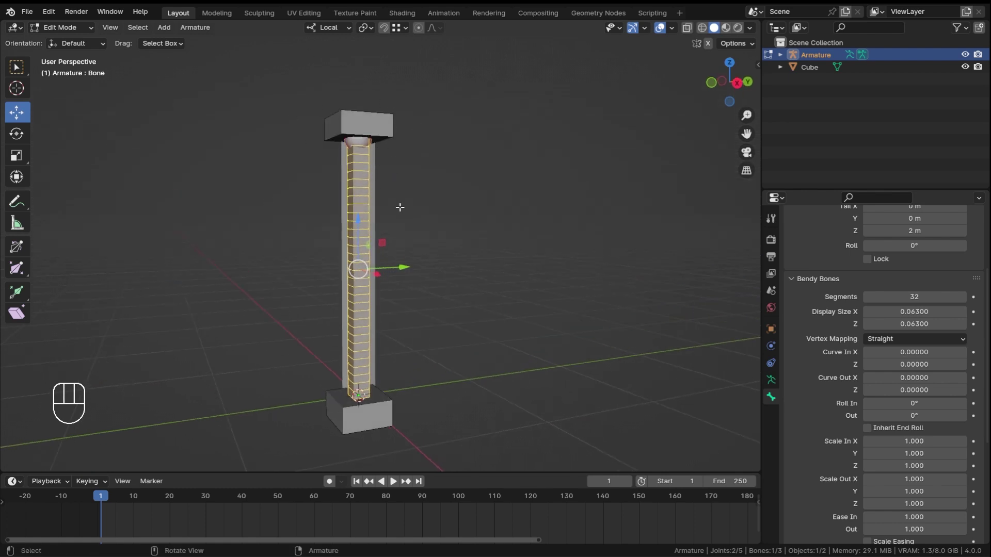
{"action": "middle_click_drag", "start_coordinate": [356, 136], "coordinate": [354, 178]}
{"action": "left_click", "coordinate": [352, 140]}
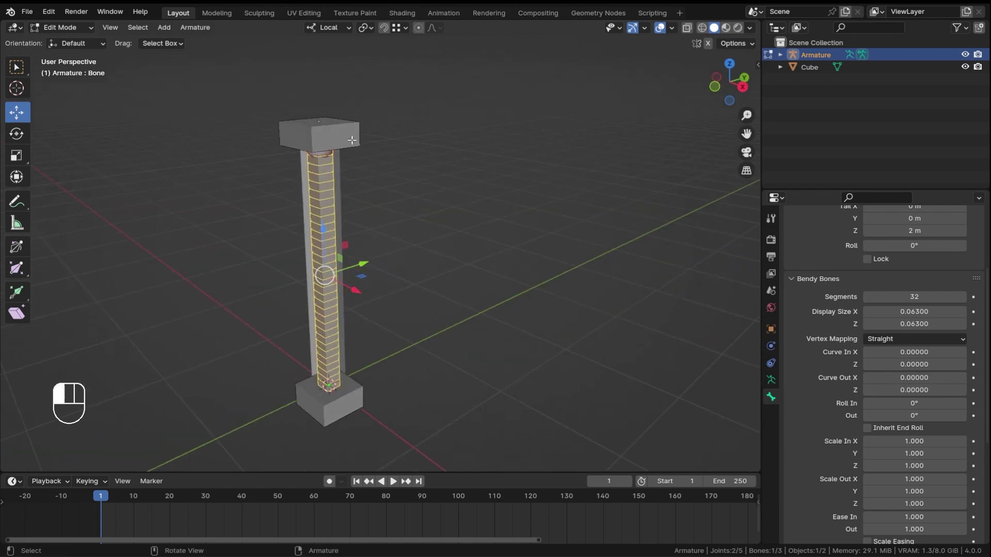
{"action": "left_click", "coordinate": [363, 411], "text": "shift"}
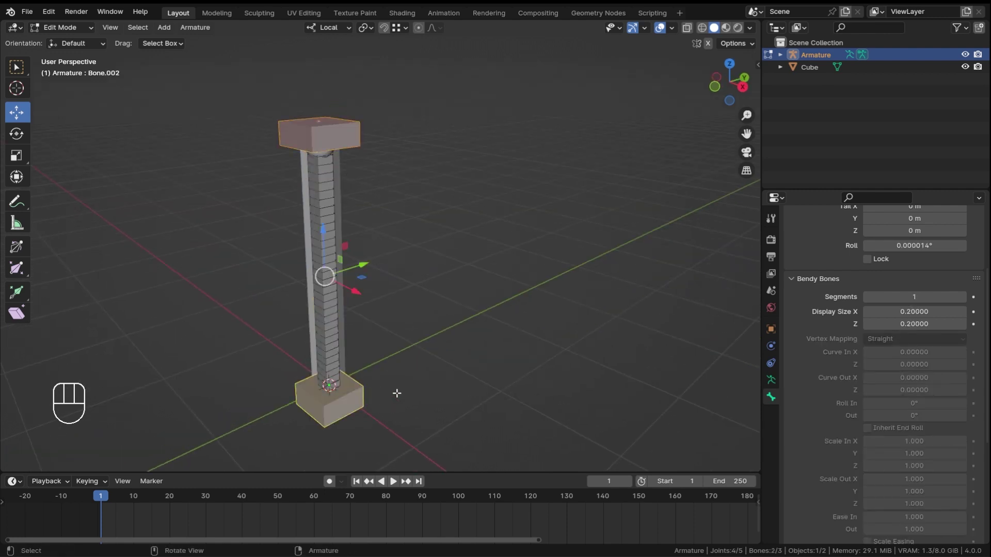
{"action": "middle_click_drag", "start_coordinate": [398, 394], "coordinate": [428, 255]}
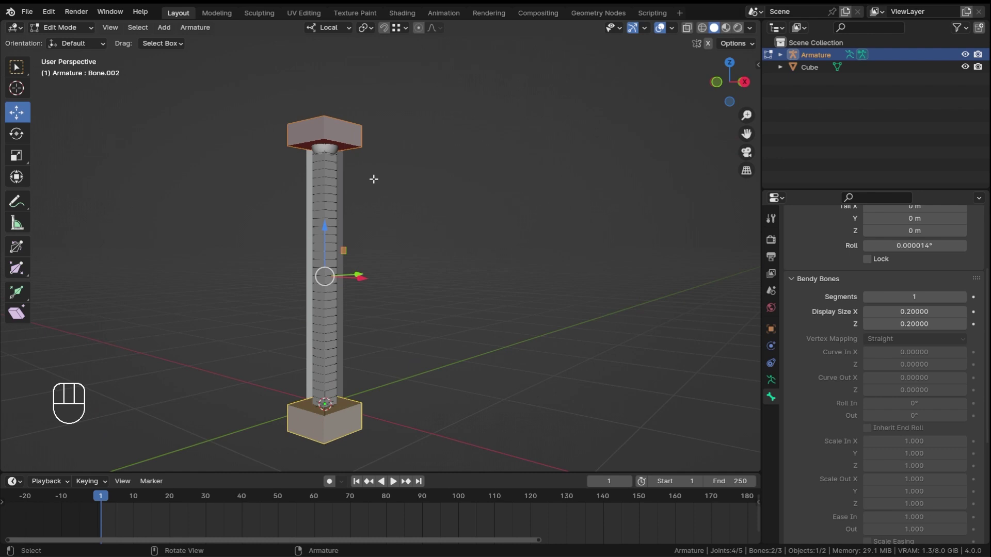
{"action": "middle_click_drag", "start_coordinate": [374, 182], "coordinate": [403, 286], "text": "shift"}
{"action": "scroll", "coordinate": [403, 286], "scroll_direction": "up", "scroll_amount": 4}
{"action": "middle_click_drag", "start_coordinate": [468, 313], "coordinate": [475, 161], "text": "shift"}
{"action": "middle_click_drag", "start_coordinate": [475, 161], "coordinate": [467, 289], "text": "ctrl"}
{"action": "middle_click_drag", "start_coordinate": [468, 289], "coordinate": [460, 212], "text": "shift"}
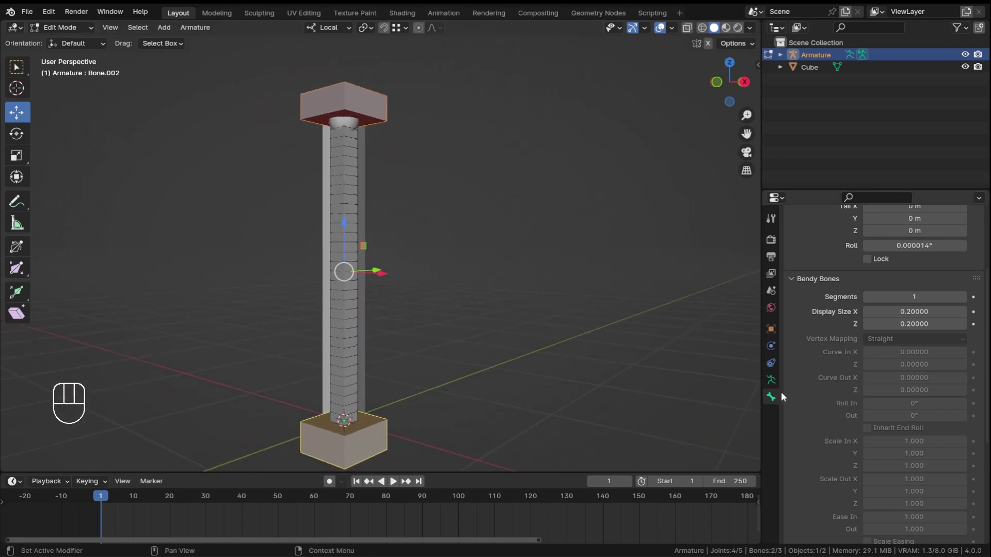
- Turn off Deform for the small end bones at the top and bottom of the column
{"action": "left_click", "coordinate": [519, 354]}
{"action": "left_click", "coordinate": [361, 100]}
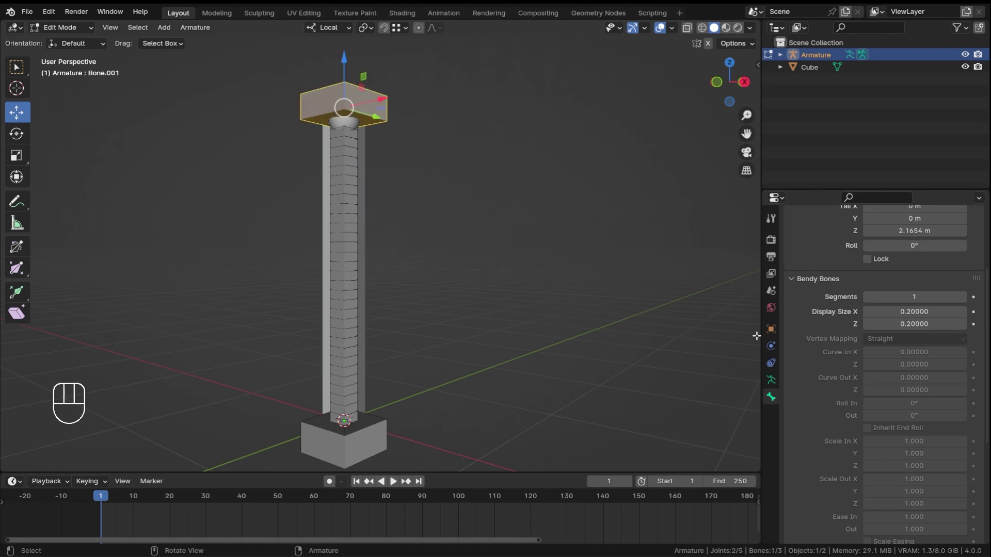
{"action": "scroll", "coordinate": [811, 386], "scroll_direction": "down", "scroll_amount": 5}
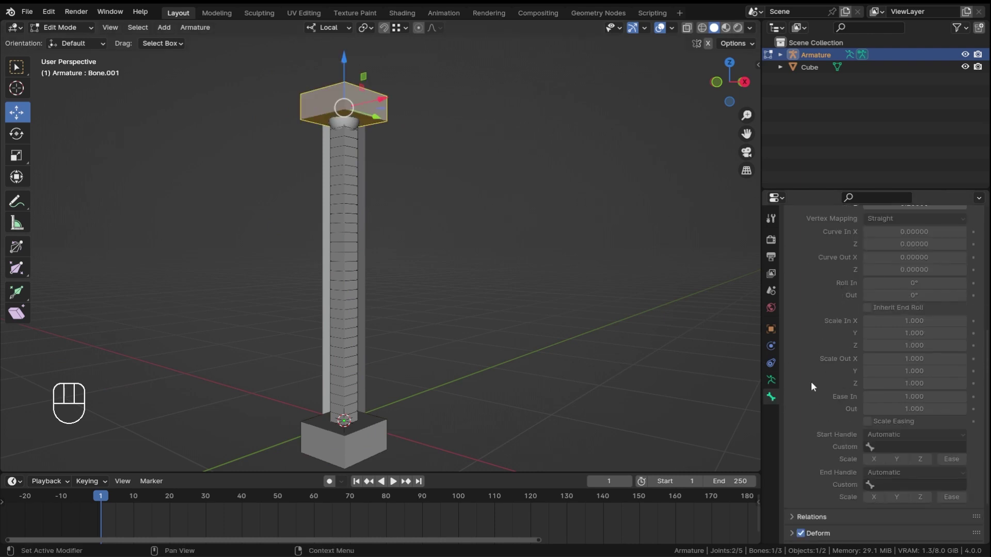
{"action": "scroll", "coordinate": [826, 384], "scroll_direction": "down", "scroll_amount": 3}
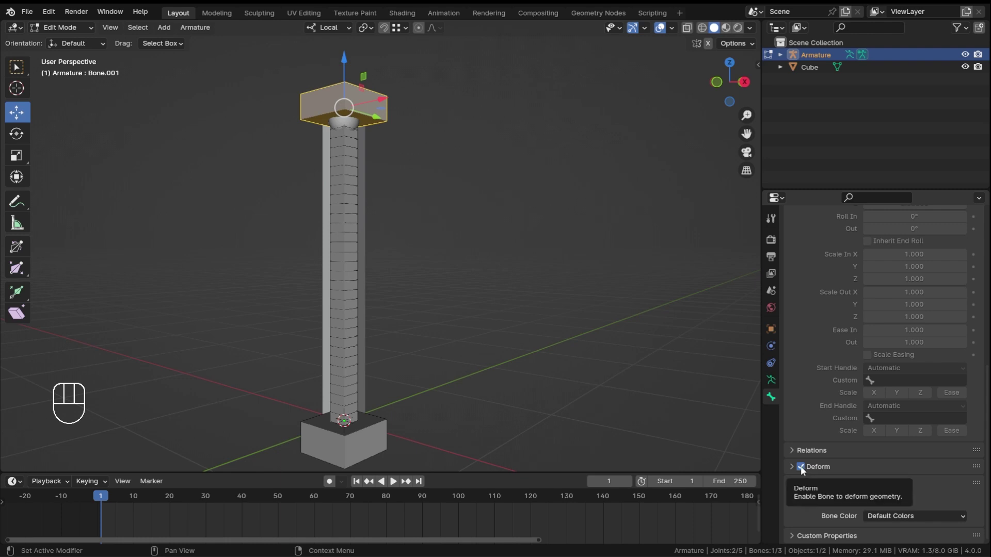
{"action": "middle_click_drag", "start_coordinate": [449, 235], "coordinate": [428, 183], "text": "shift"}
{"action": "left_click", "coordinate": [387, 376]}
{"action": "left_click", "coordinate": [801, 466]}
- Leave armature editing for Object Mode and save the file
{"action": "mouse_move", "coordinate": [443, 222]}
{"action": "middle_mouse_down", "text": "shift"}
{"action": "mouse_move", "coordinate": [440, 149]}
{"action": "mouse_move", "coordinate": [447, 210]}
{"action": "middle_mouse_up", "text": "shift"}
{"action": "scroll", "coordinate": [440, 149], "scroll_direction": "down", "scroll_amount": 4}
{"action": "key", "text": "ctrl+Tab"}
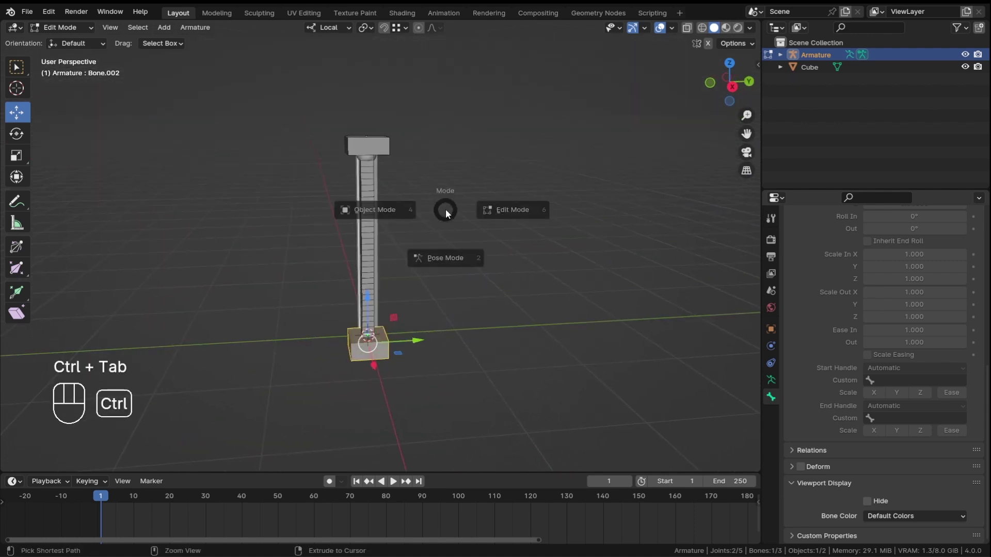
{"action": "left_click", "coordinate": [393, 215]}
{"action": "key", "text": "ctrl+s"}
- Add 48 evenly spaced horizontal loop cuts along the height of the column mesh
{"action": "middle_click_drag", "start_coordinate": [362, 187], "coordinate": [437, 186]}
{"action": "left_click", "coordinate": [382, 190]}
{"action": "key", "text": "Tab"}
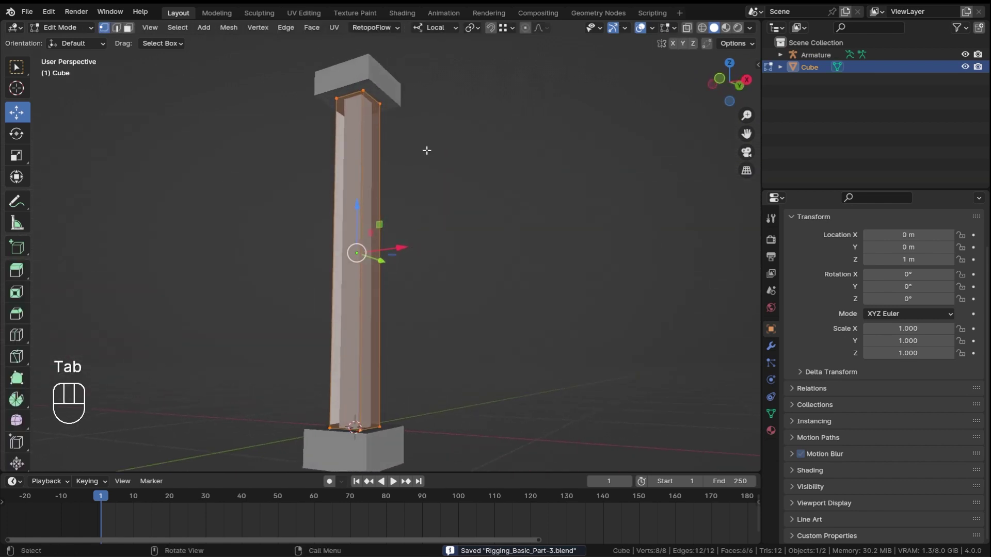
{"action": "middle_click_drag", "start_coordinate": [427, 151], "coordinate": [397, 224]}
{"action": "key", "text": "ctrl+r"}
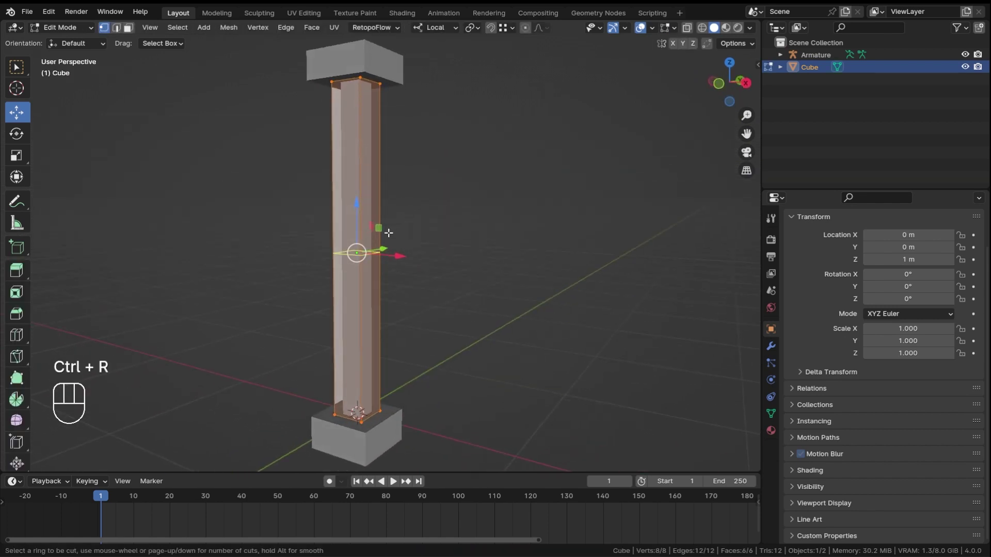
{"action": "scroll", "coordinate": [388, 233], "scroll_direction": "up", "scroll_amount": 20}
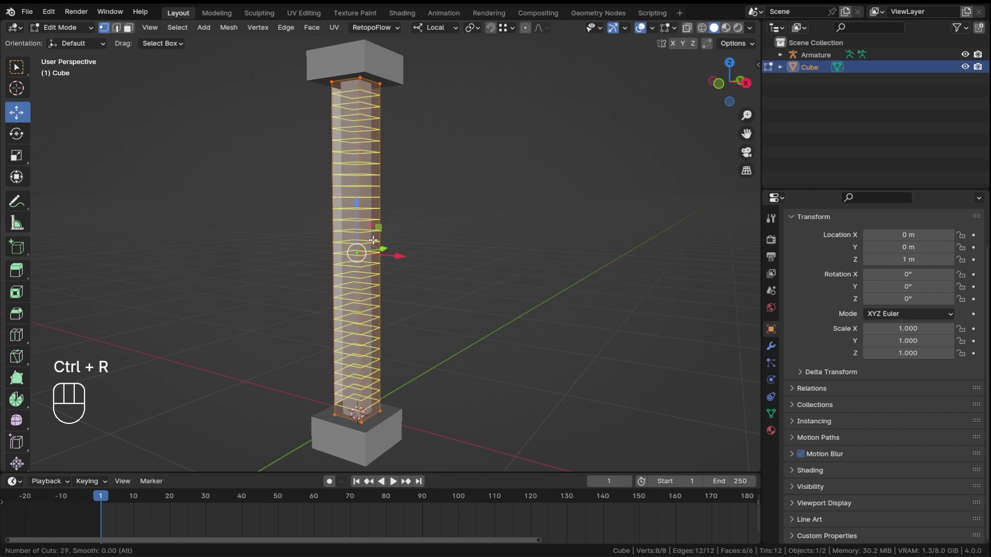
{"action": "scroll", "coordinate": [373, 240], "scroll_direction": "up", "scroll_amount": 20}
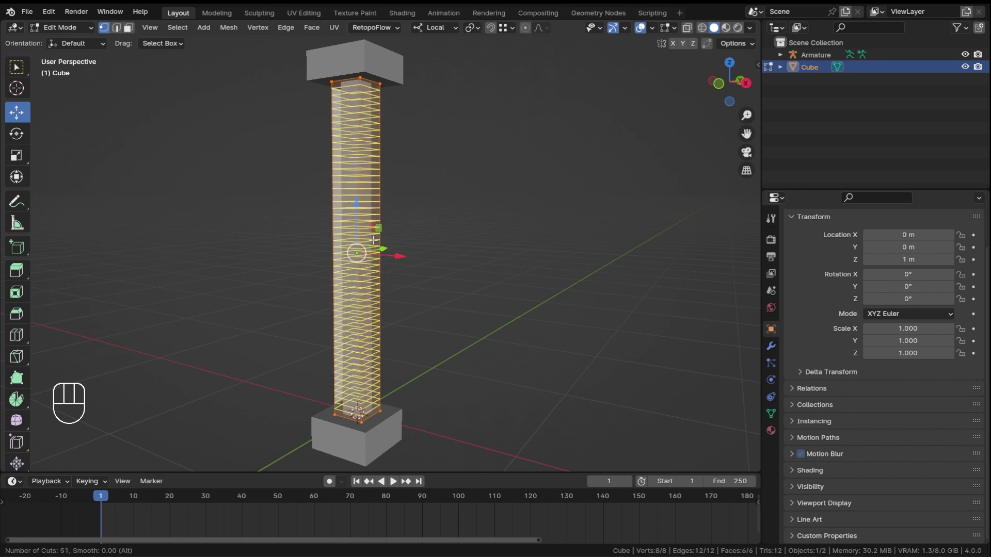
{"action": "scroll", "coordinate": [374, 240], "scroll_direction": "down", "scroll_amount": 3}
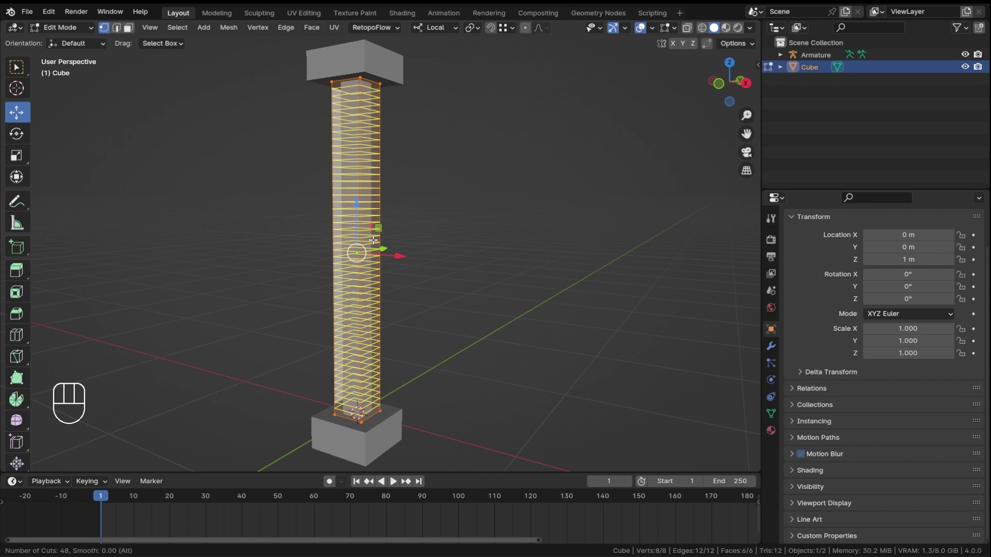
{"action": "left_click", "coordinate": [373, 241]}
{"action": "right_click", "coordinate": [373, 240]}
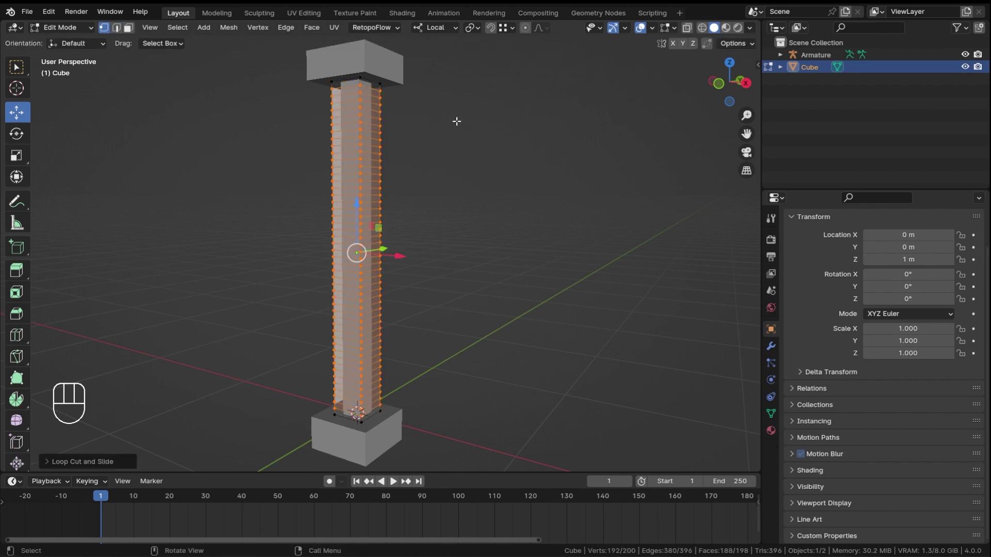
- Return the column mesh to Object Mode and save the file
{"action": "middle_click_drag", "start_coordinate": [457, 121], "coordinate": [451, 191], "text": "ctrl"}
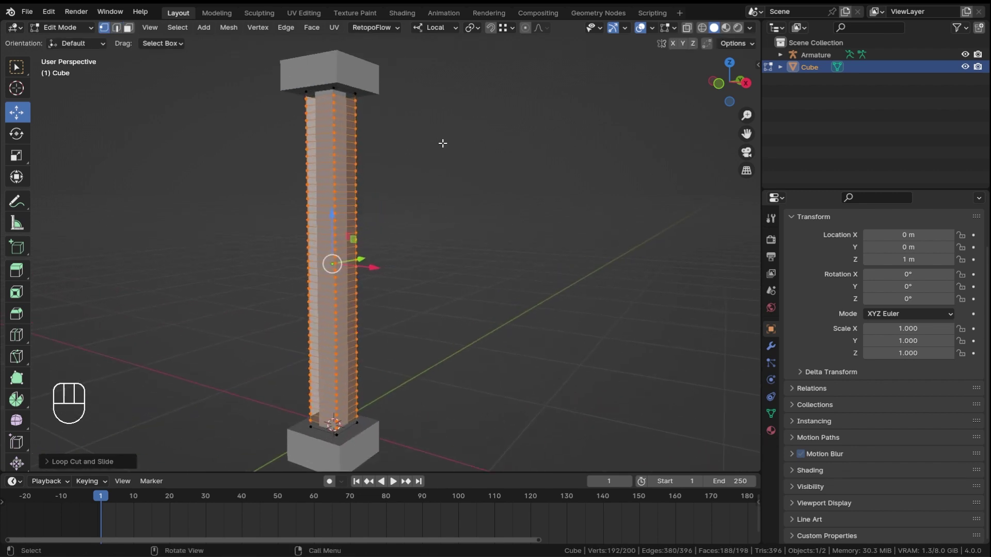
{"action": "key", "text": "ctrl+Tab"}
{"action": "key", "text": "ctrl+s"}
{"action": "key", "text": "ctrl+s"}
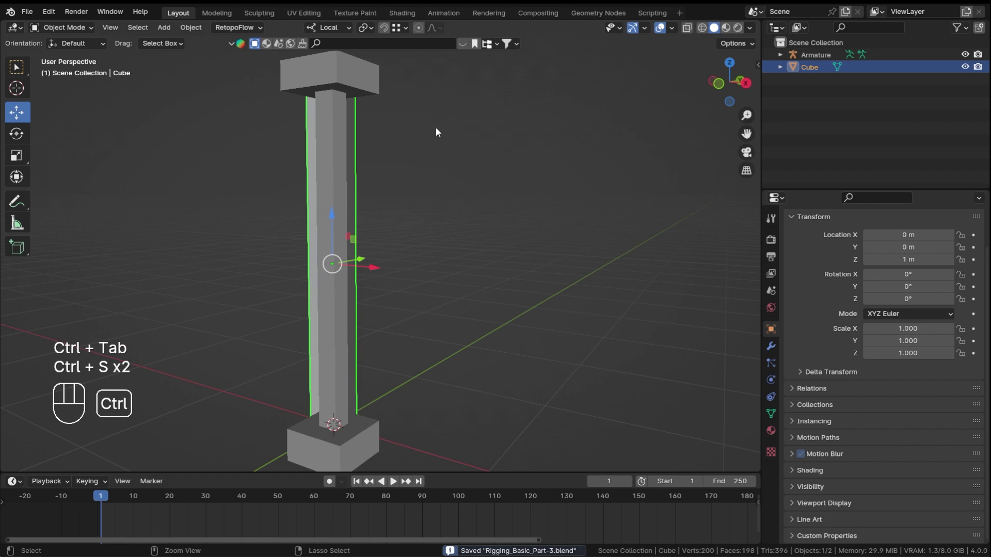
- Parent the column mesh to the armature with automatic weights, and put the armature in Pose Mode
{"action": "middle_click_drag", "start_coordinate": [435, 127], "coordinate": [509, 170], "text": "ctrl"}
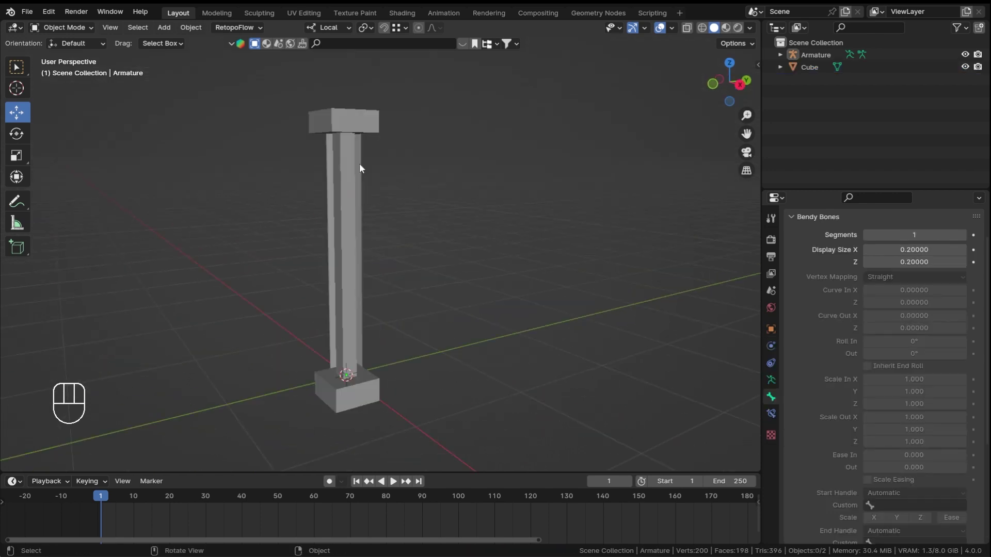
{"action": "left_click", "coordinate": [359, 163]}
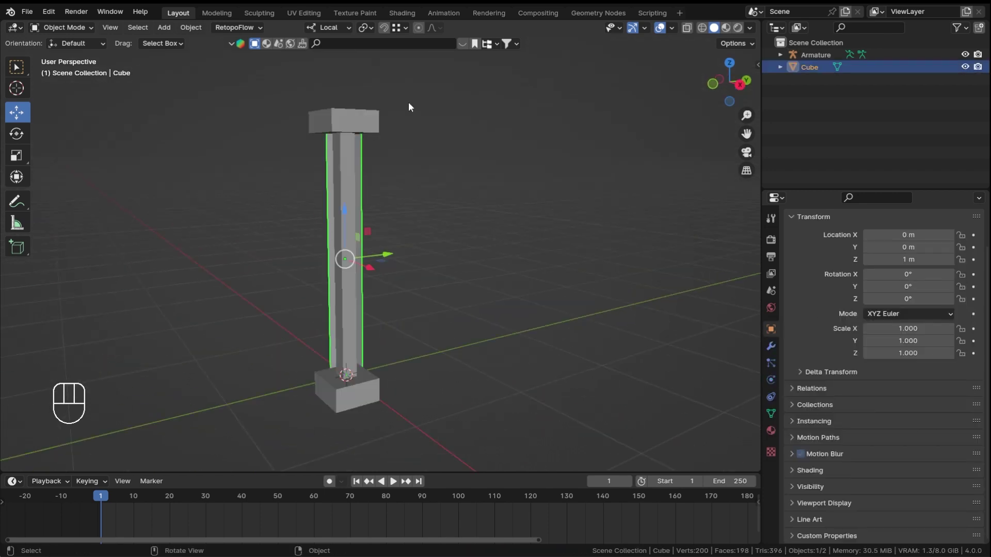
{"action": "left_click", "coordinate": [366, 116], "text": "shift"}
{"action": "left_click", "coordinate": [366, 115], "text": "shift"}
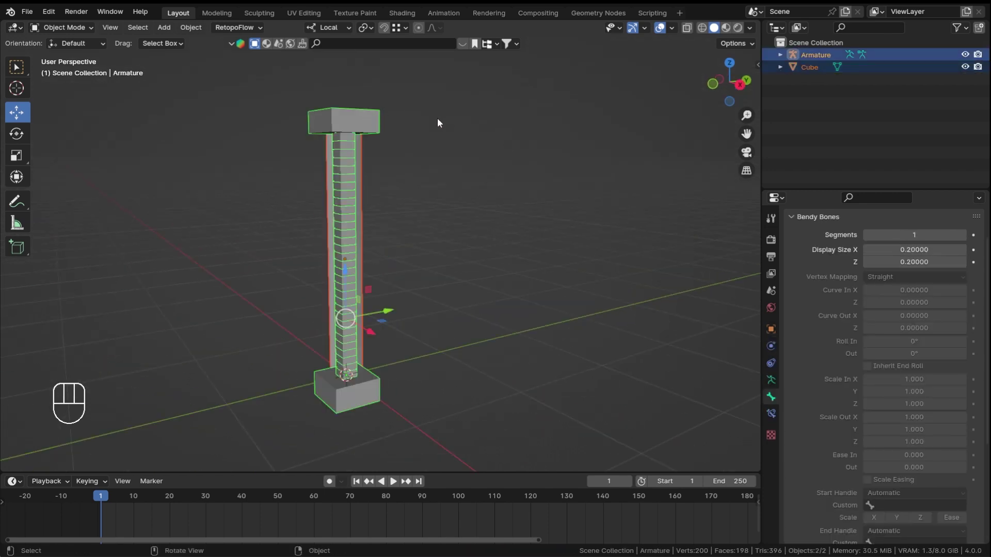
{"action": "key", "text": "ctrl+p"}
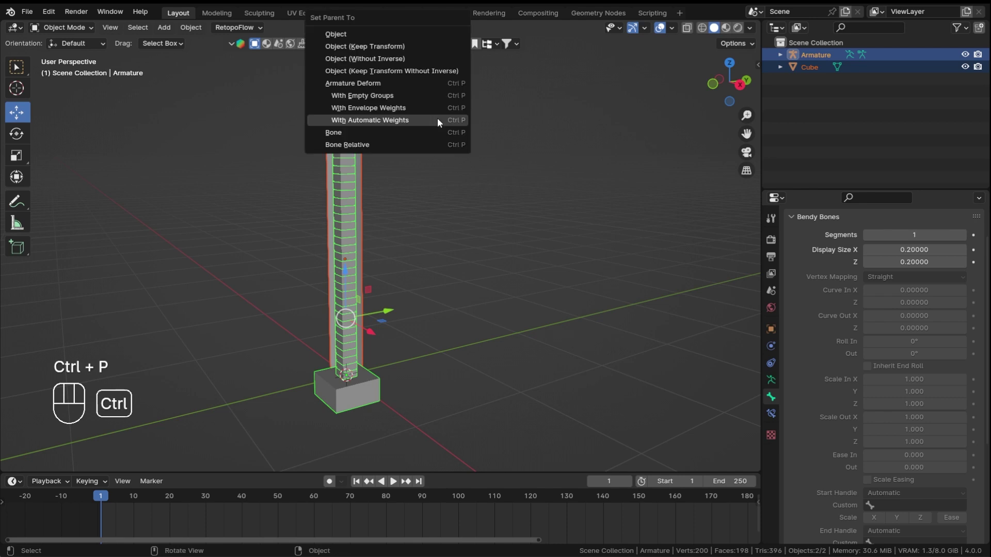
{"action": "left_click", "coordinate": [351, 123]}
{"action": "key", "text": "ctrl+Tab"}
{"action": "middle_click_drag", "start_coordinate": [415, 175], "coordinate": [384, 241]}
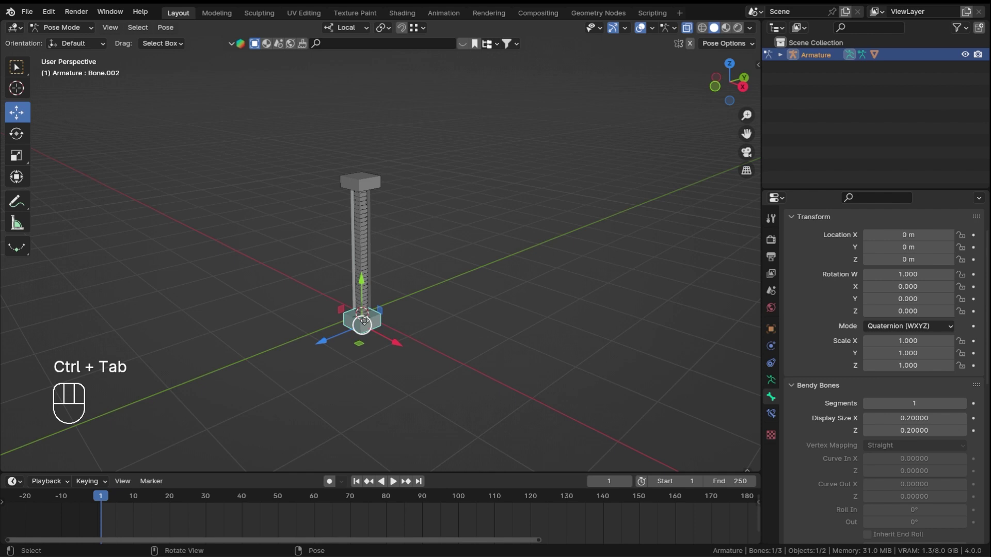
- Try moving and freely rotating the bottom end bone to test how the column follows, cancelling each transform
{"action": "mouse_move", "coordinate": [364, 321]}
{"action": "left_mouse_down"}
{"action": "mouse_move", "coordinate": [414, 295]}
{"action": "mouse_move", "coordinate": [376, 287]}
{"action": "mouse_move", "coordinate": [425, 347]}
{"action": "mouse_move", "coordinate": [369, 314]}
{"action": "left_mouse_up"}
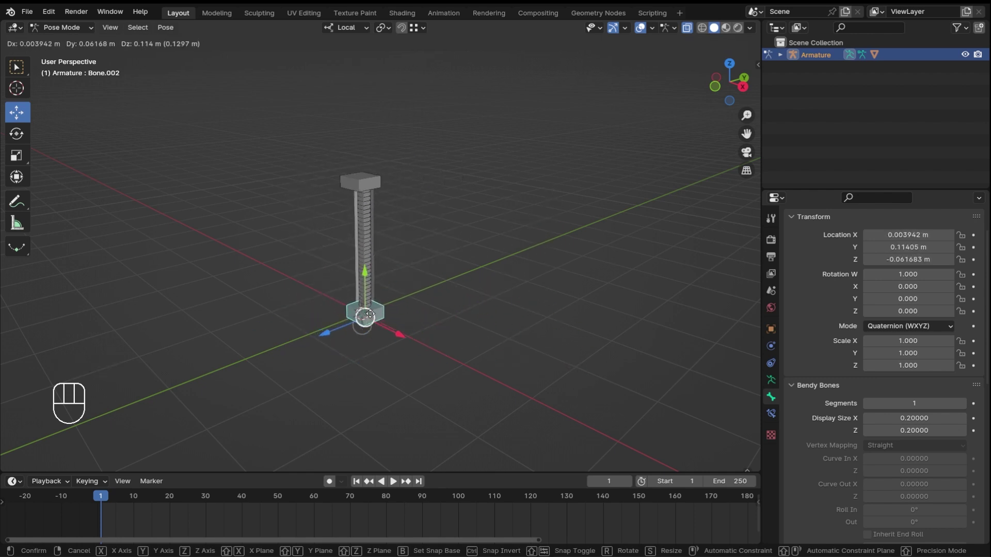
{"action": "right_click", "coordinate": [369, 315]}
{"action": "key", "text": "r"}
{"action": "key", "text": "r"}
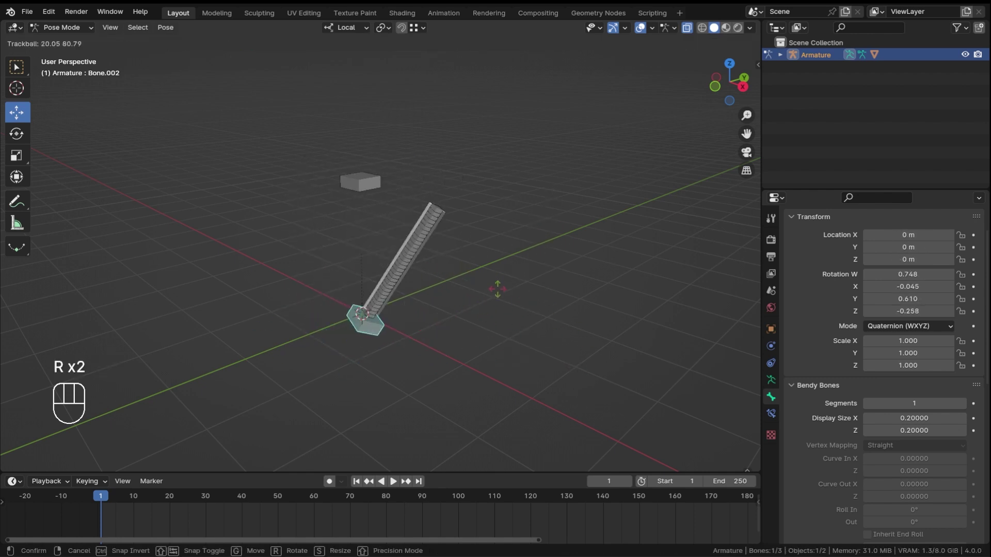
{"action": "right_click", "coordinate": [406, 197]}
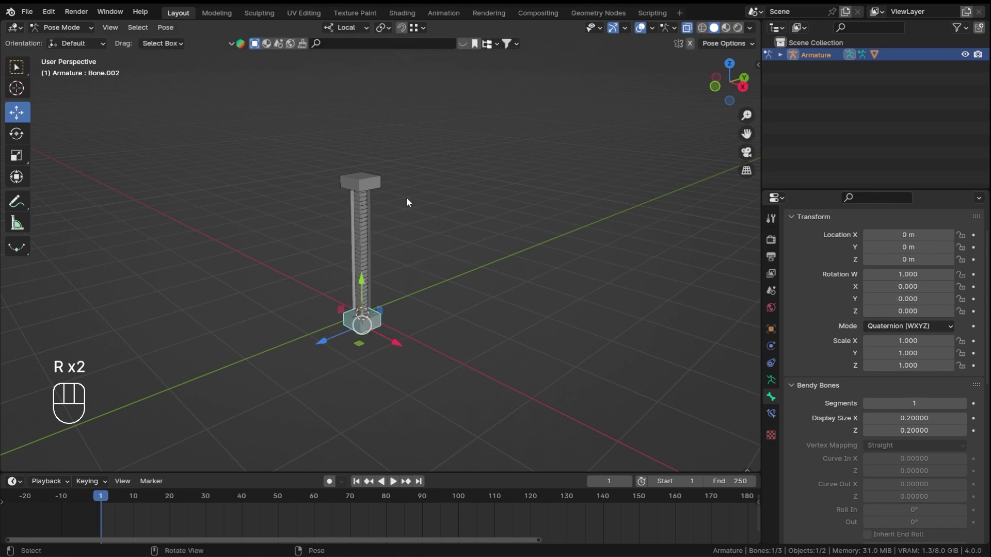
- Try moving and freely rotating the top end bone to test its effect on the column, cancelling each transform
{"action": "scroll", "coordinate": [401, 185], "scroll_direction": "up", "scroll_amount": 3}
{"action": "middle_click_drag", "start_coordinate": [385, 177], "coordinate": [429, 164]}
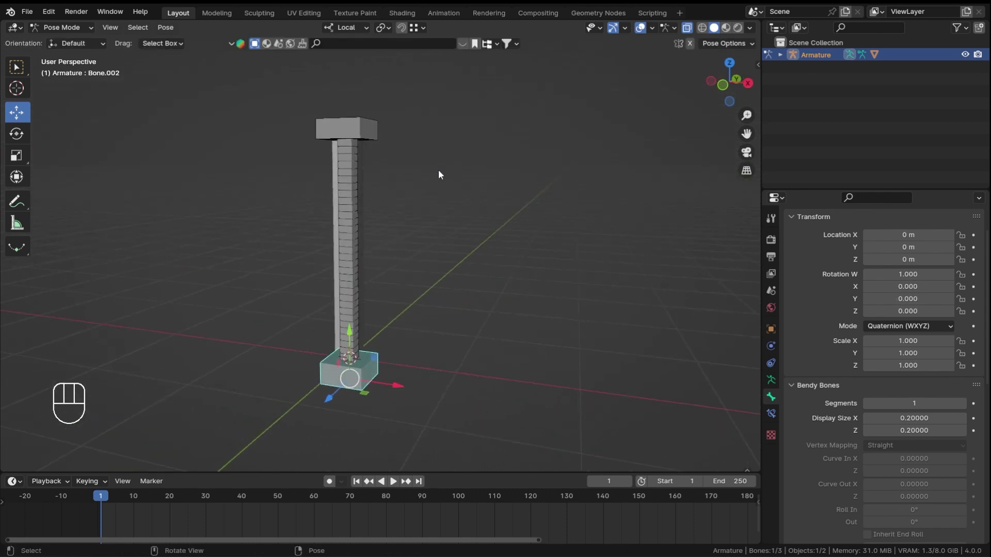
{"action": "middle_click_drag", "start_coordinate": [418, 210], "coordinate": [351, 148]}
{"action": "left_click", "coordinate": [336, 223]}
{"action": "key", "text": "g"}
{"action": "right_click", "coordinate": [370, 198]}
{"action": "key", "text": "g"}
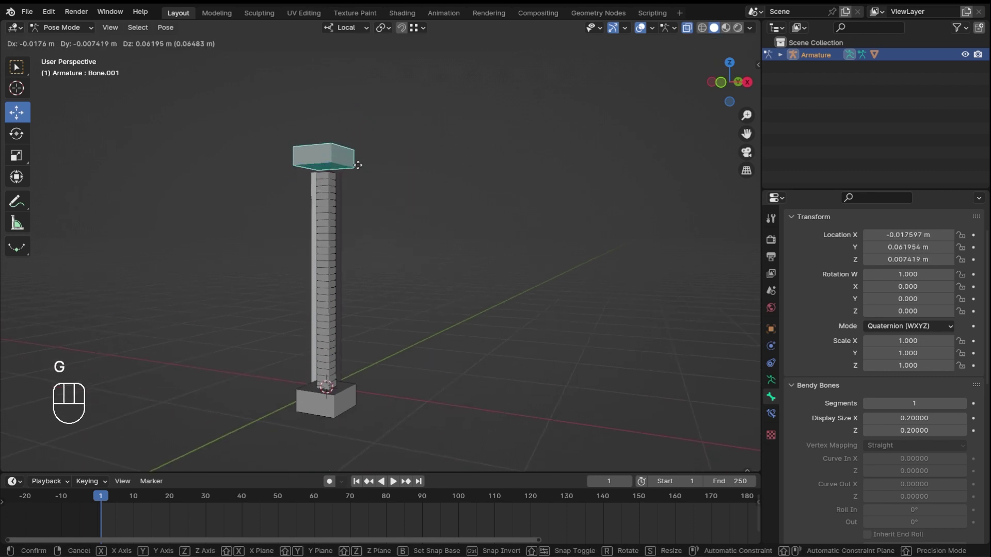
{"action": "right_click", "coordinate": [392, 177]}
{"action": "middle_click_drag", "start_coordinate": [392, 174], "coordinate": [369, 221]}
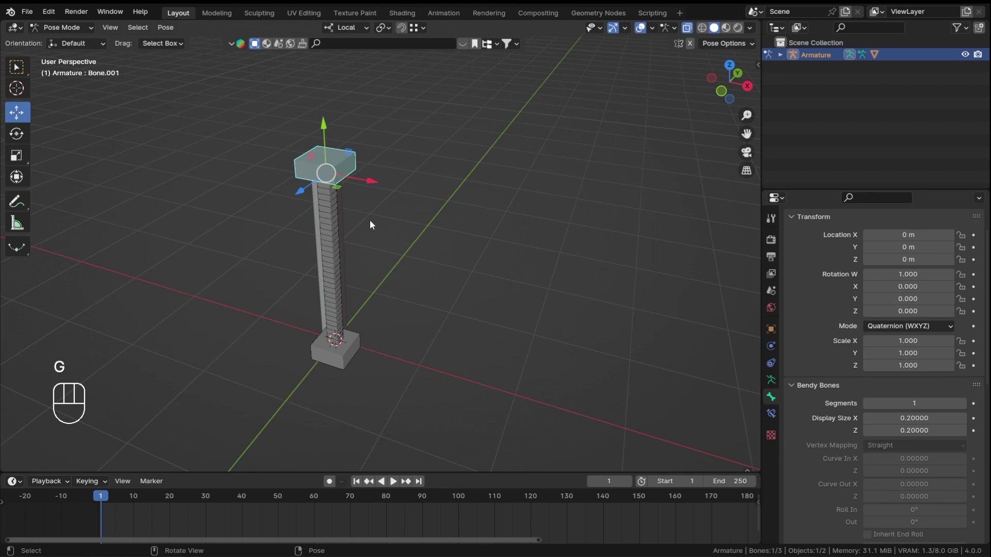
{"action": "key", "text": "g"}
{"action": "right_click", "coordinate": [378, 182]}
{"action": "middle_click_drag", "start_coordinate": [377, 183], "coordinate": [382, 128]}
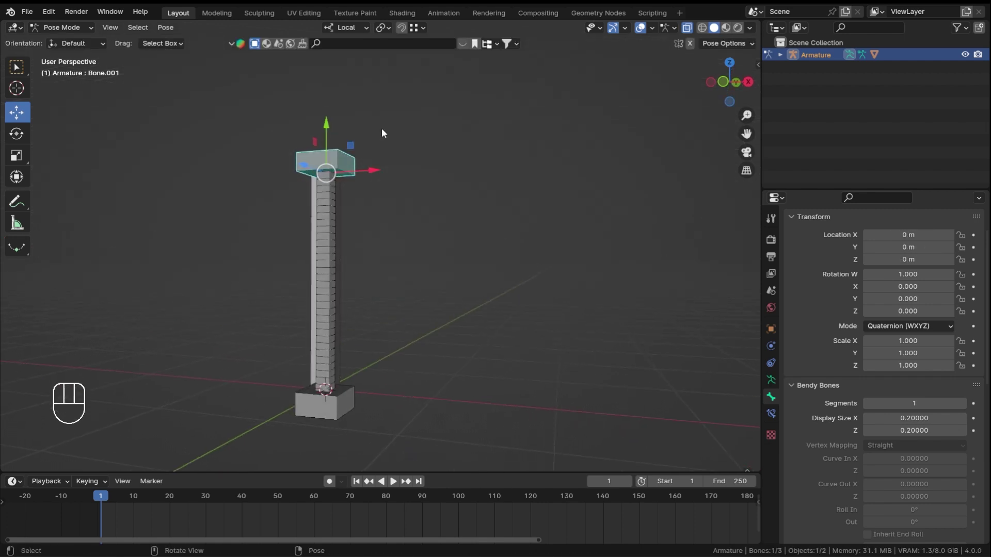
{"action": "key", "text": "r"}
{"action": "key", "text": "r"}
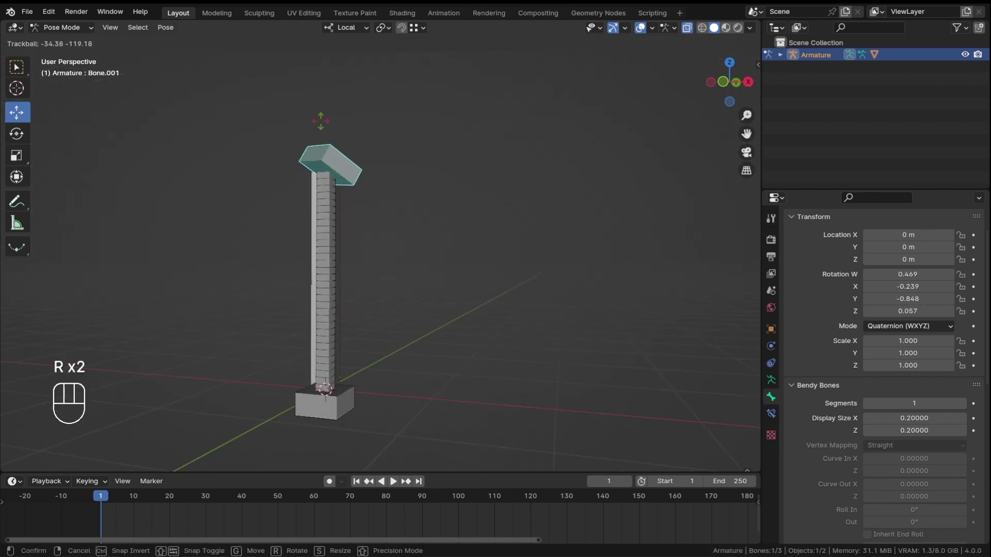
{"action": "right_click", "coordinate": [335, 218]}
- Select the main bone, and try rotating the top end bone once more to compare their behavior
{"action": "left_click", "coordinate": [334, 217]}
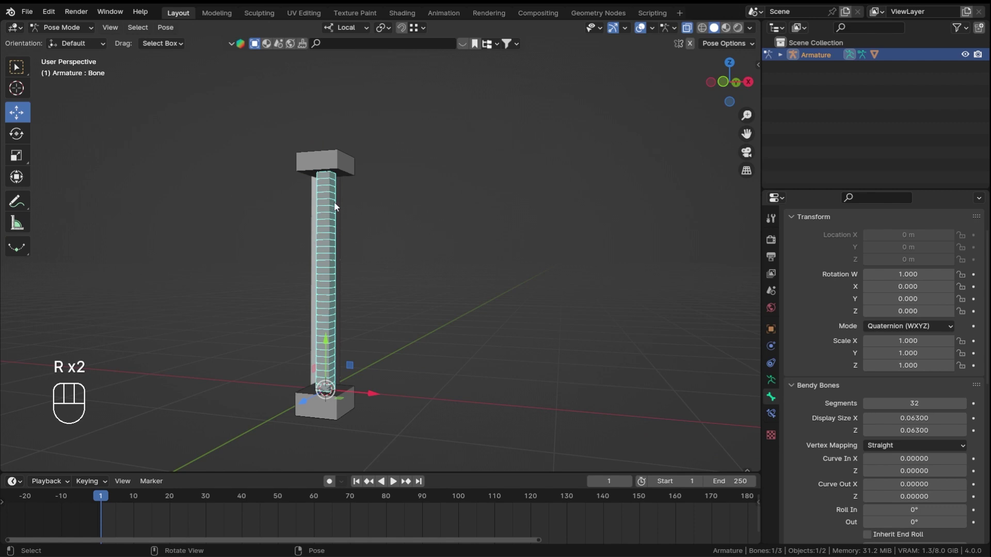
{"action": "left_click", "coordinate": [335, 154]}
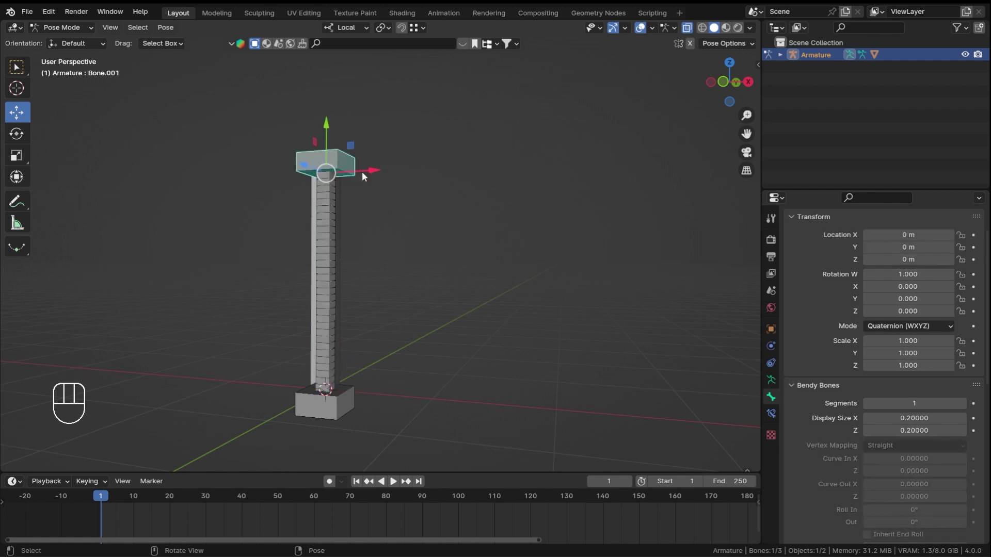
{"action": "key", "text": "r"}
{"action": "right_click", "coordinate": [364, 180]}
{"action": "scroll", "coordinate": [325, 219], "scroll_direction": "up", "scroll_amount": 2}
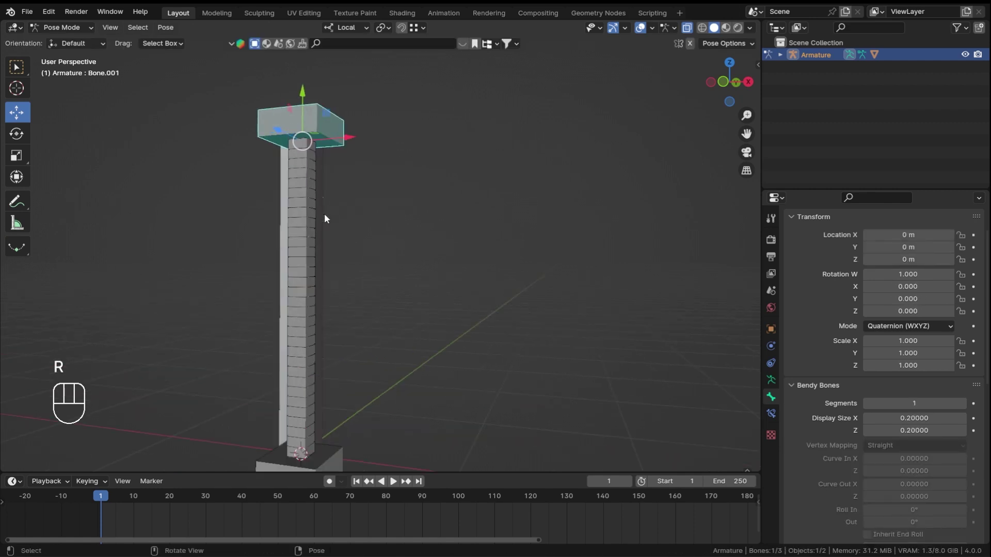
{"action": "left_click", "coordinate": [287, 221]}
{"action": "mouse_move", "coordinate": [377, 173]}
{"action": "middle_mouse_down", "text": "shift"}
{"action": "mouse_move", "coordinate": [404, 202]}
{"action": "mouse_move", "coordinate": [369, 169]}
{"action": "middle_mouse_up", "text": "shift"}
- Rename the top end bone as "Top"
{"action": "left_click", "coordinate": [369, 170]}
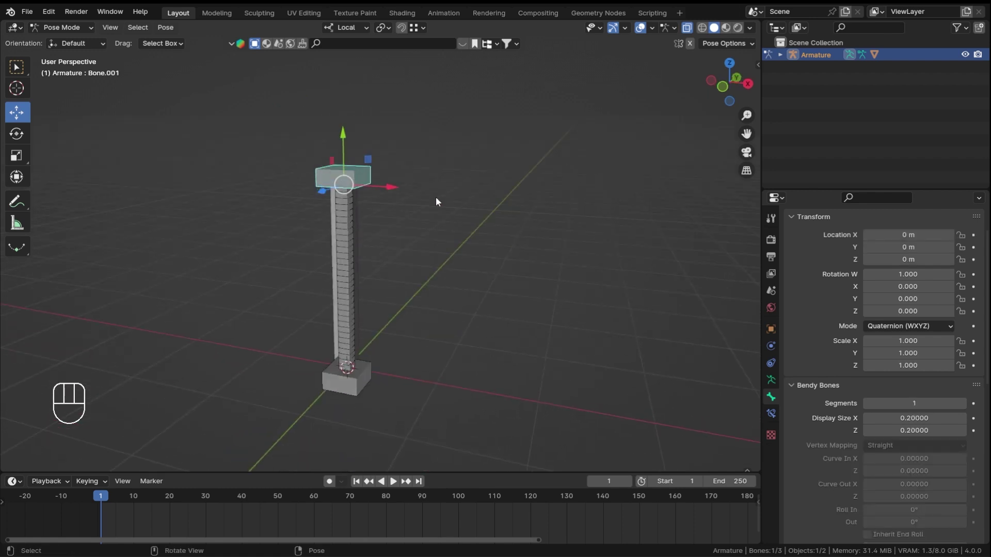
{"action": "key", "text": "F2"}
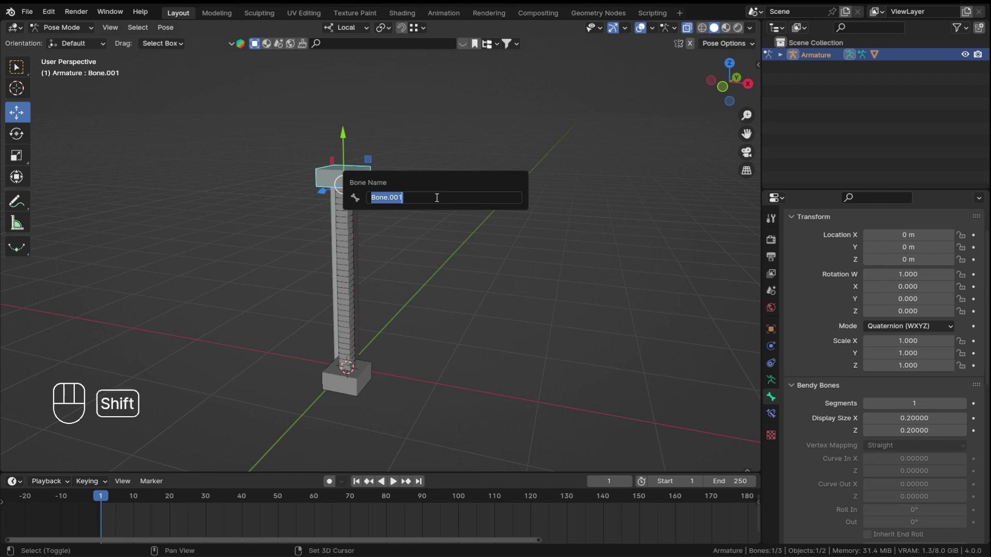
{"action": "type", "text": "Top"}
{"action": "key", "text": "Return"}
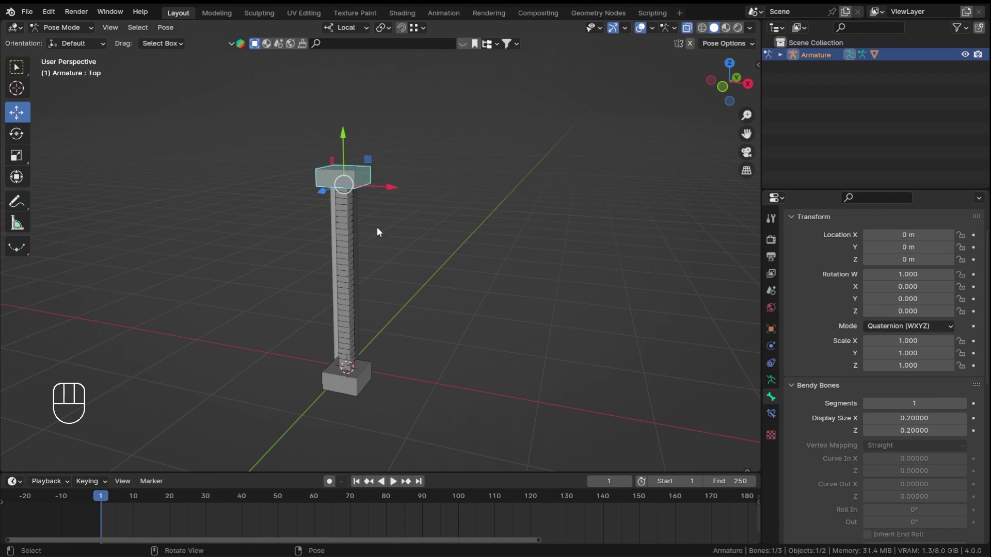
- Rename the bottom end bone as "Bottom" and save the file
{"action": "left_click", "coordinate": [365, 388]}
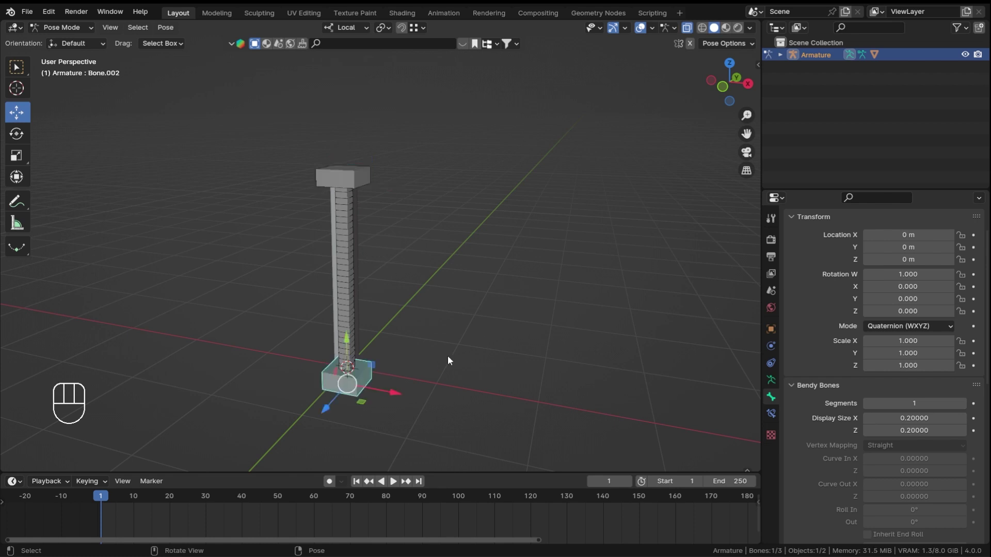
{"action": "key", "text": "F2"}
{"action": "type", "text": "Bottom"}
{"action": "key", "text": "Return"}
{"action": "key", "text": "ctrl+s"}
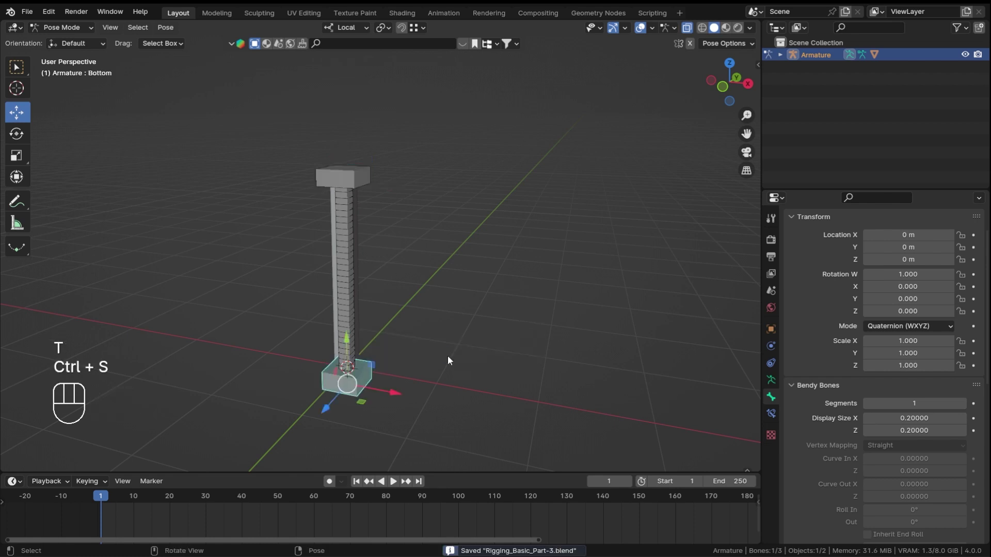
- Rename the segmented main bone as "Bendy" and save the file
{"action": "left_click", "coordinate": [348, 276]}
{"action": "key", "text": "F2"}
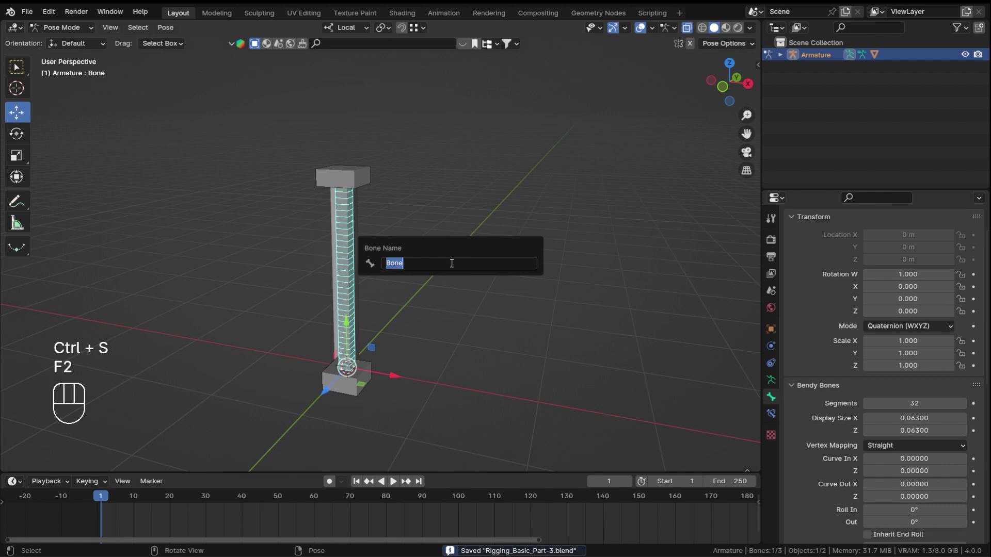
{"action": "type", "text": "Bendy"}
{"action": "key", "text": "Return"}
{"action": "key", "text": "ctrl+s"}
{"action": "scroll", "coordinate": [421, 258], "scroll_direction": "up", "scroll_amount": 3}
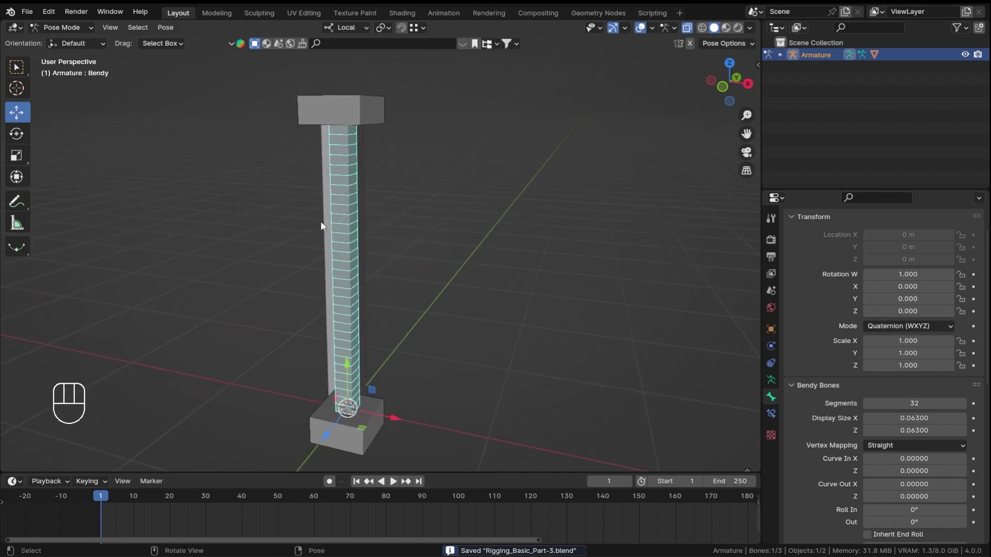
- Set both the start handle and end handle types of the Bendy bone to Absolute
{"action": "scroll", "coordinate": [836, 370], "scroll_direction": "down", "scroll_amount": 15}
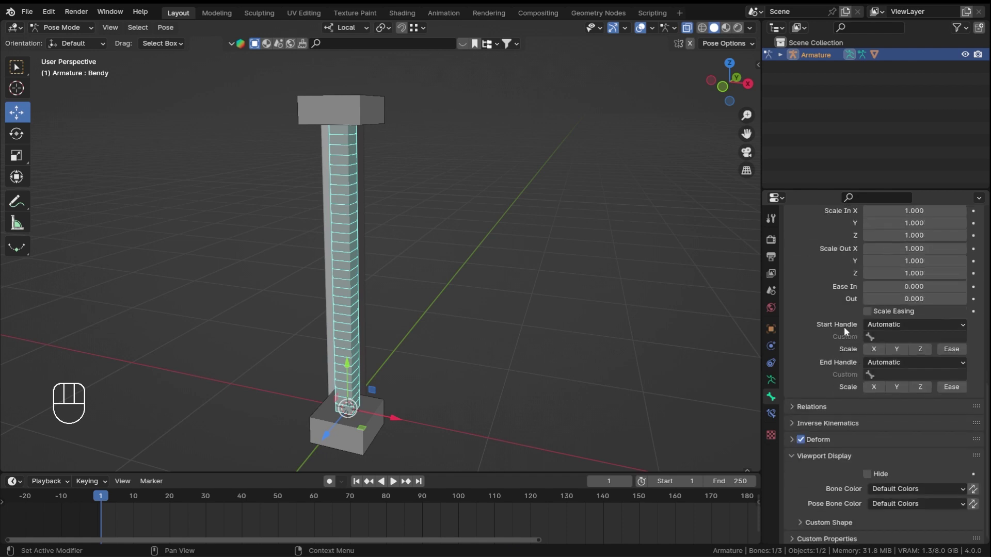
{"action": "left_click", "coordinate": [901, 324]}
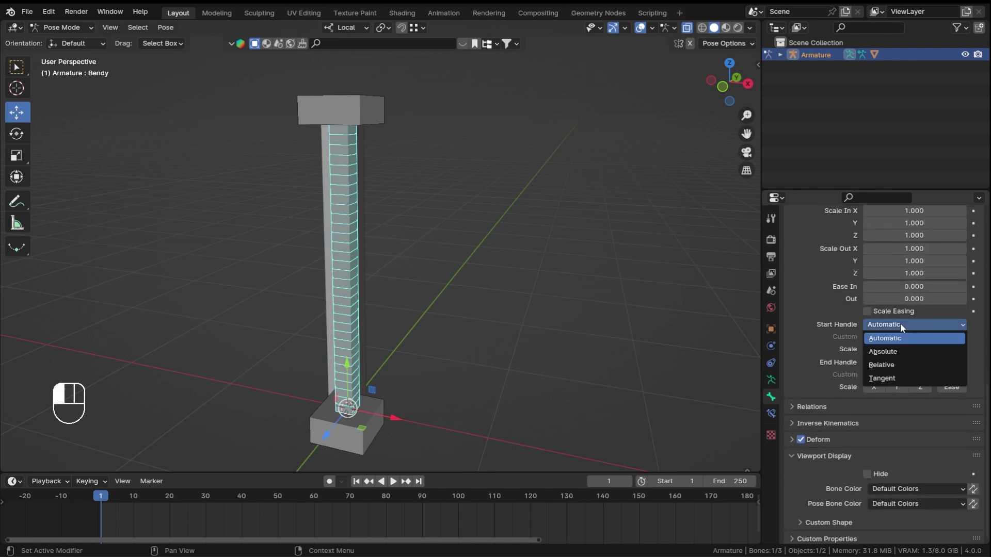
{"action": "left_click", "coordinate": [896, 352]}
{"action": "left_click", "coordinate": [890, 363]}
{"action": "left_click", "coordinate": [890, 364]}
{"action": "left_click", "coordinate": [896, 363]}
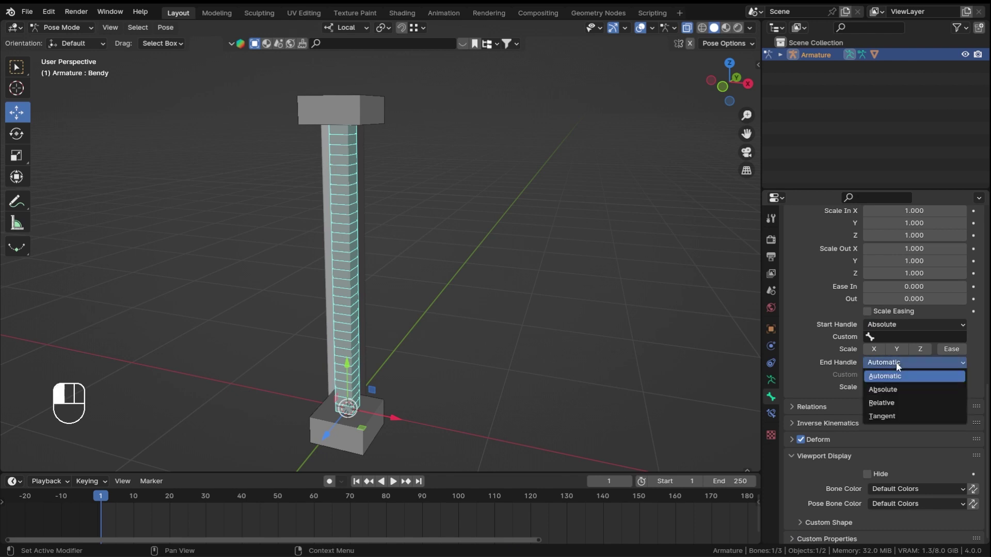
{"action": "left_click", "coordinate": [887, 387]}
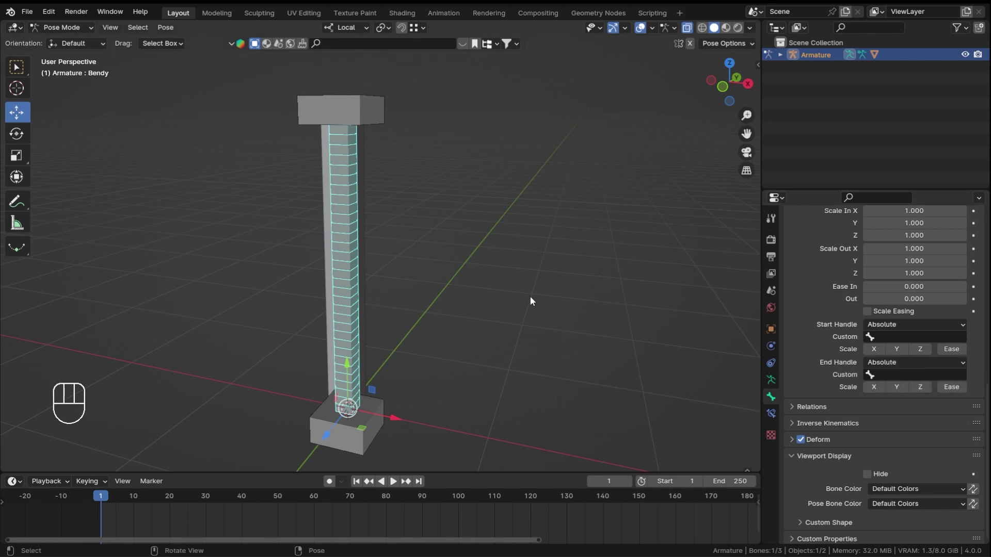
- Examine the available handle types, and compare the handle settings of the Top end bone and the Bendy bone
{"action": "left_click", "coordinate": [887, 363]}
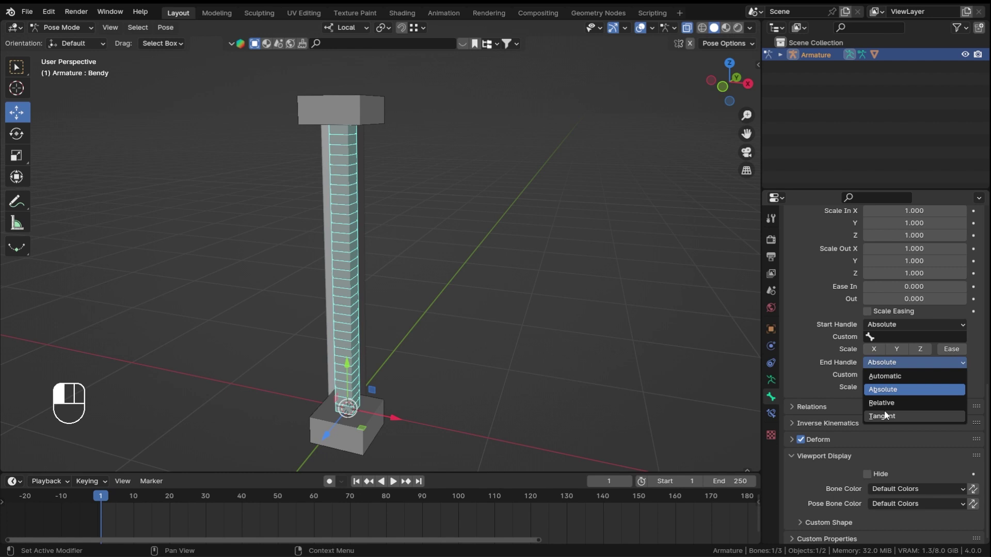
{"action": "left_click", "coordinate": [844, 392]}
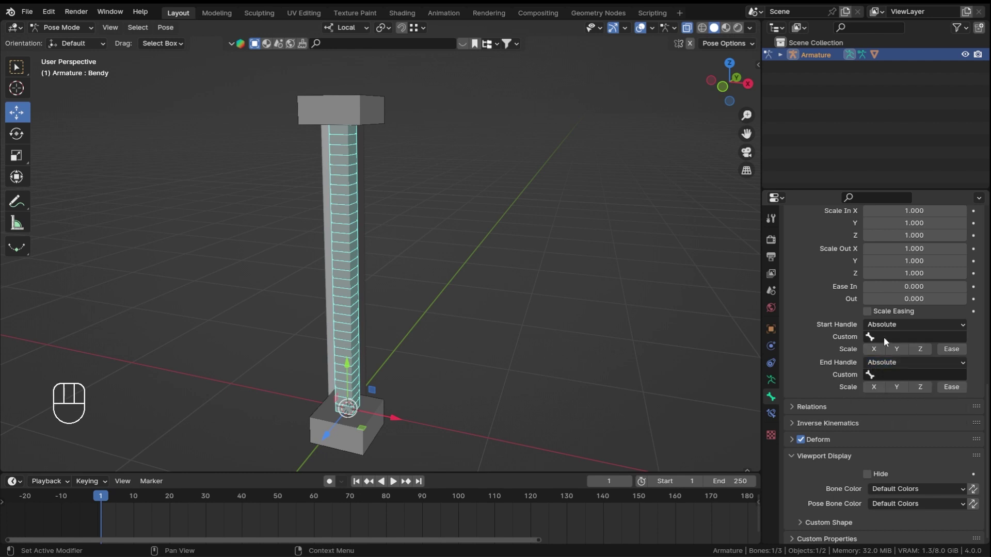
{"action": "left_click", "coordinate": [883, 337]}
{"action": "left_click", "coordinate": [877, 324]}
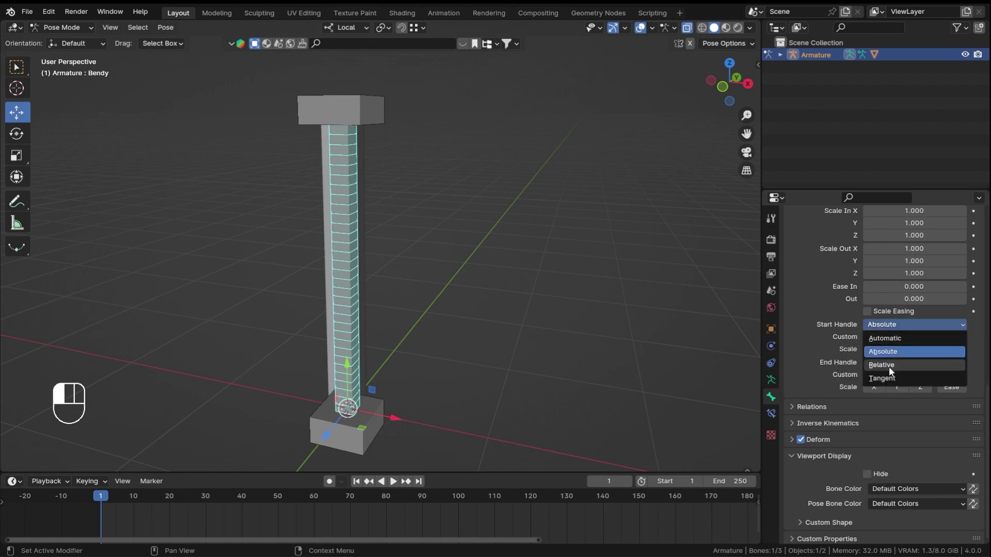
{"action": "left_click", "coordinate": [839, 354]}
{"action": "middle_click_drag", "start_coordinate": [340, 112], "coordinate": [332, 149], "text": "shift"}
{"action": "left_click", "coordinate": [337, 139]}
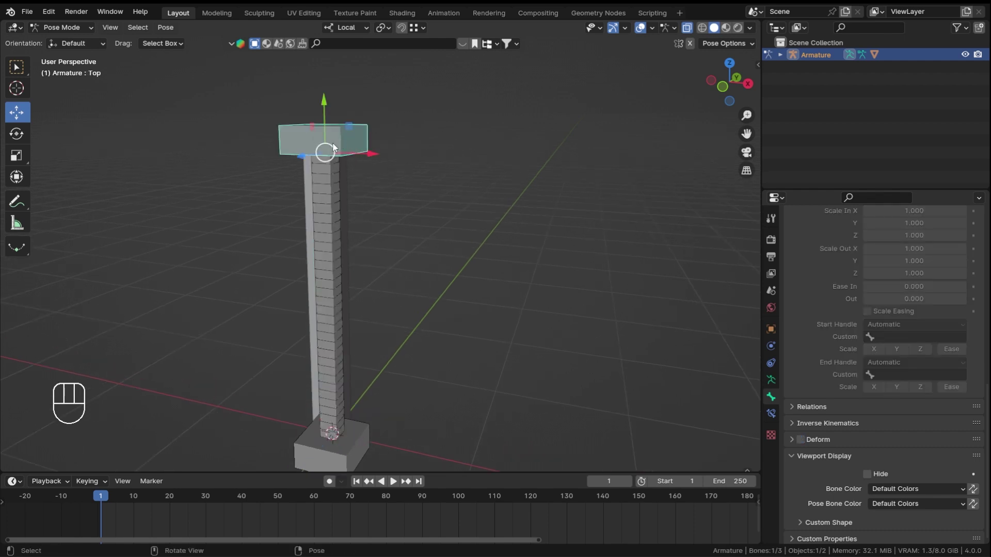
{"action": "left_click", "coordinate": [322, 229]}
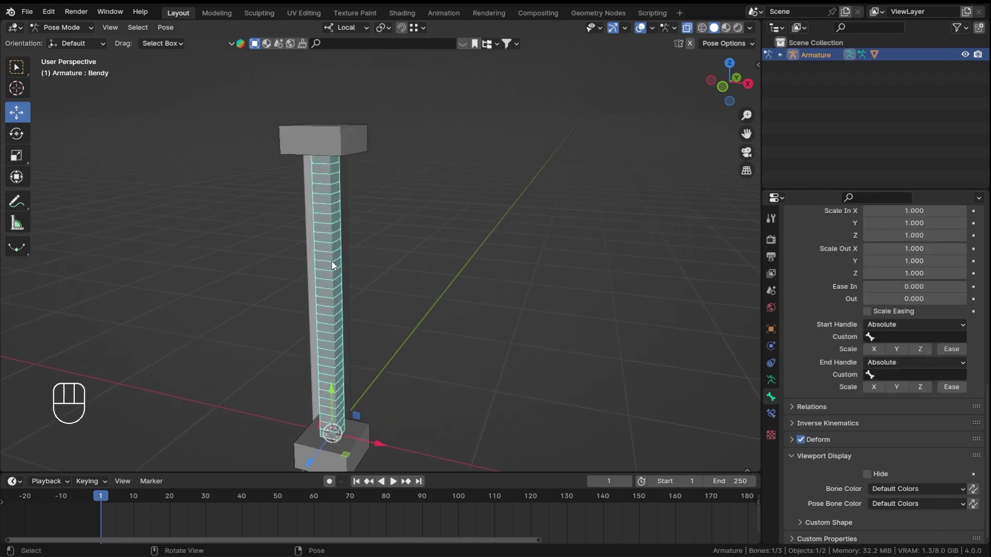
{"action": "left_click", "coordinate": [345, 151]}
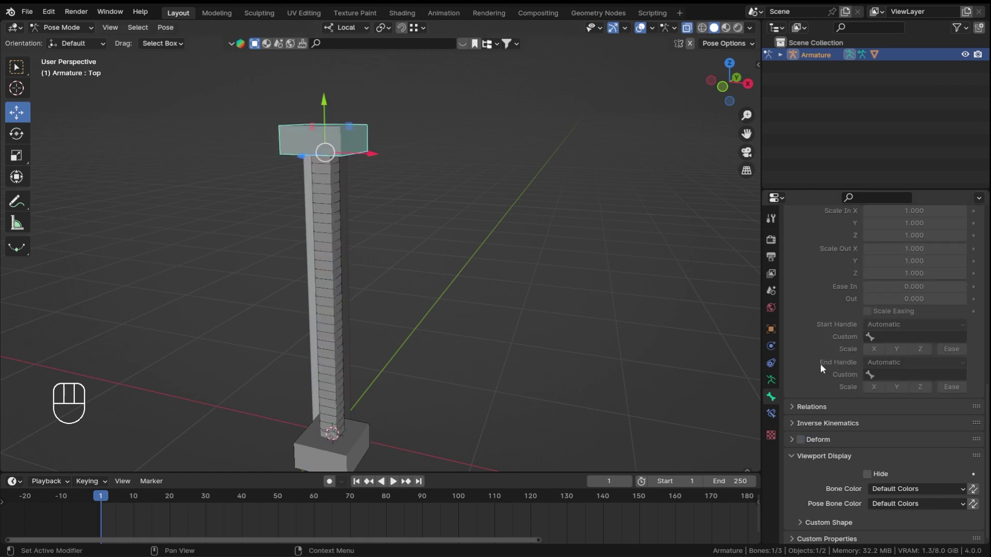
{"action": "left_click", "coordinate": [344, 243]}
{"action": "middle_click_drag", "start_coordinate": [524, 301], "coordinate": [504, 274], "text": "shift"}
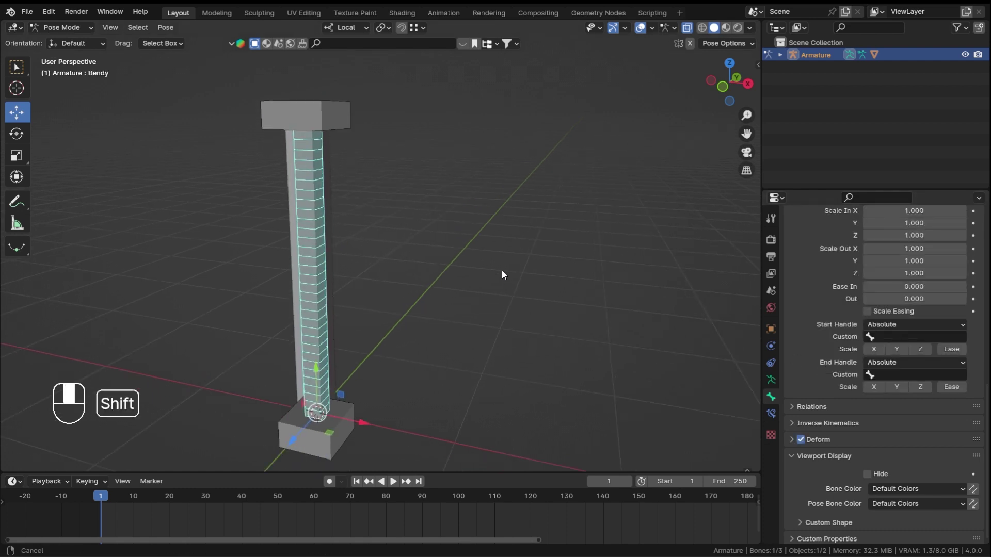
{"action": "middle_click_drag", "start_coordinate": [456, 244], "coordinate": [430, 293], "text": "shift"}
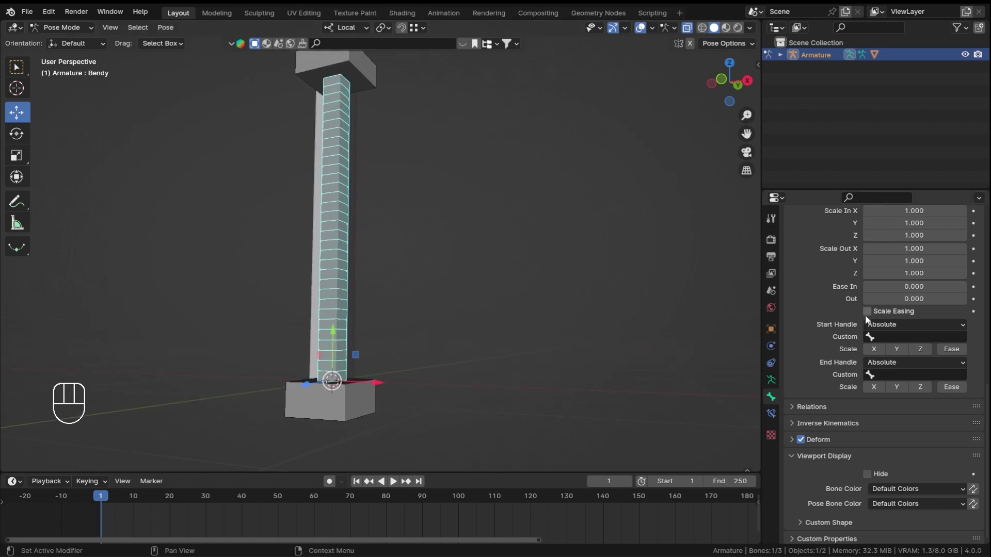
- Assign Bottom as the Bendy bone's custom start handle and Top as its custom end handle
{"action": "left_click", "coordinate": [902, 338]}
{"action": "left_click", "coordinate": [881, 365]}
{"action": "left_click", "coordinate": [881, 374]}
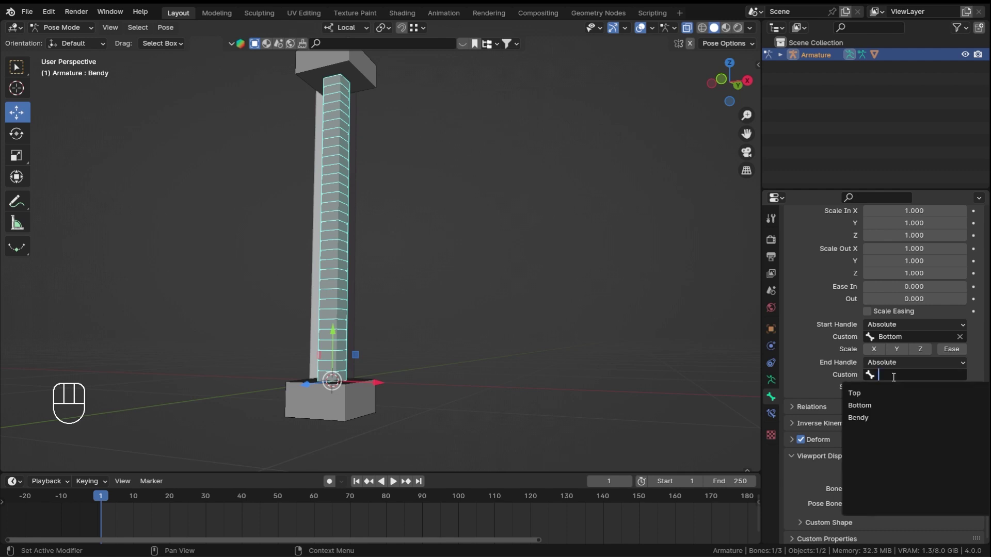
{"action": "left_click", "coordinate": [878, 389]}
- Try freely rotating the Top end bone and the Bottom end bone in turn to test the column's bending
{"action": "middle_click_drag", "start_coordinate": [361, 189], "coordinate": [376, 266], "text": "shift"}
{"action": "scroll", "coordinate": [384, 222], "scroll_direction": "down", "scroll_amount": 2}
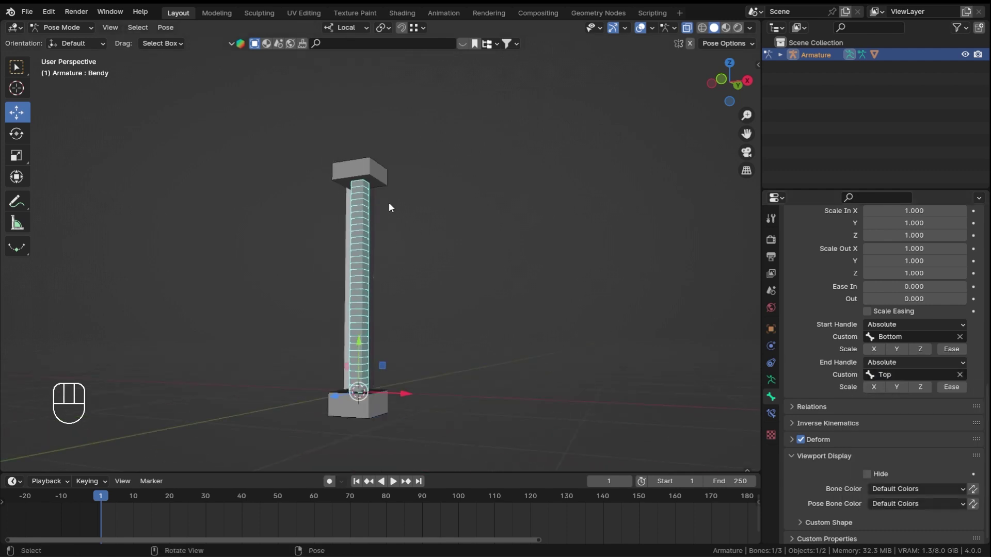
{"action": "left_click", "coordinate": [379, 173]}
{"action": "middle_click_drag", "start_coordinate": [413, 157], "coordinate": [437, 171]}
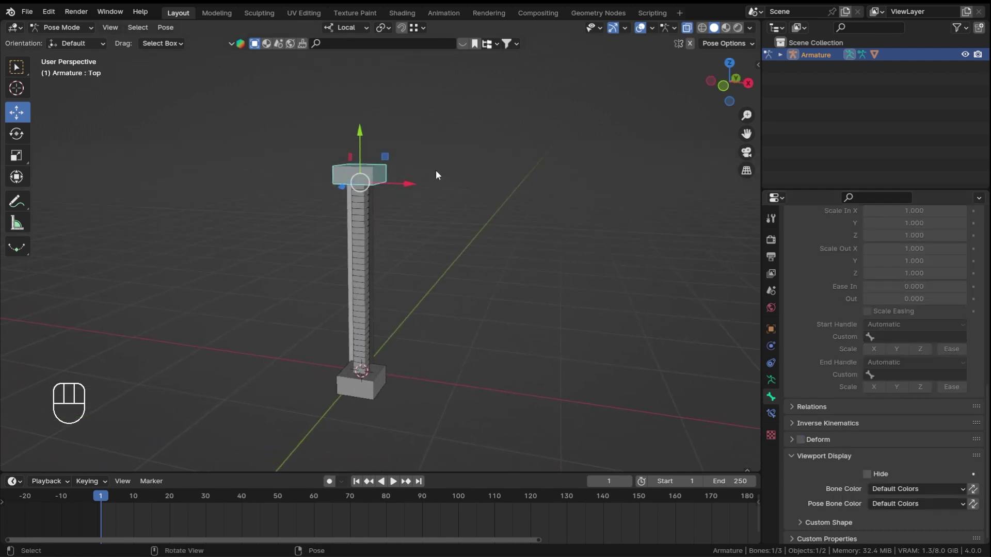
{"action": "key", "text": "r"}
{"action": "key", "text": "r"}
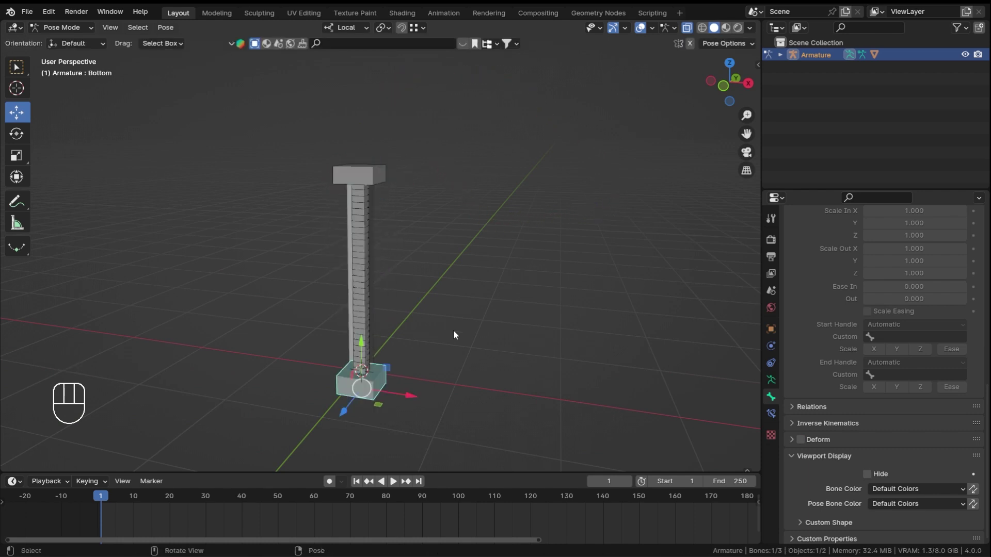
{"action": "key", "text": "r"}
{"action": "key", "text": "r"}
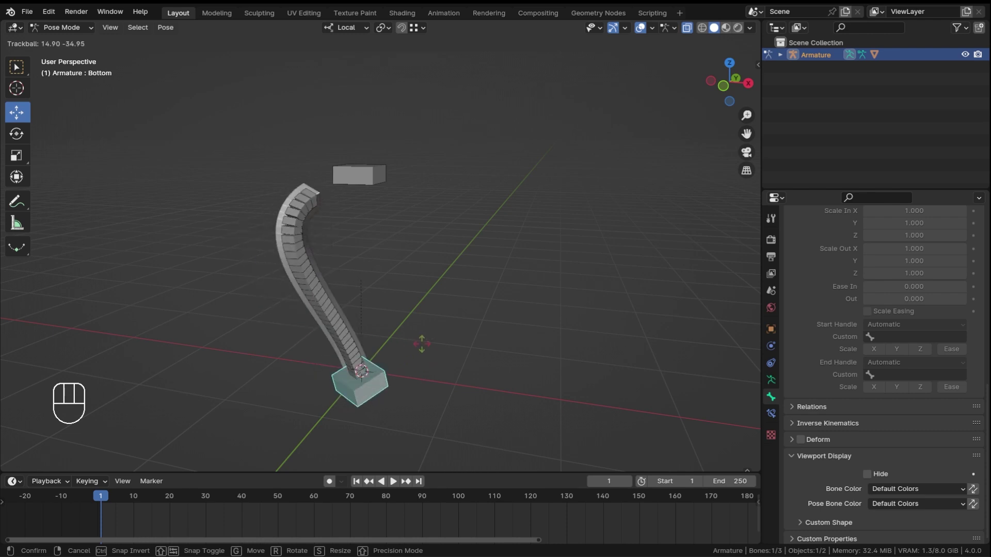
{"action": "right_click", "coordinate": [422, 343]}
- Add a Stretch To bone constraint to the Bendy bone
{"action": "middle_click_drag", "start_coordinate": [432, 267], "coordinate": [426, 307], "text": "shift"}
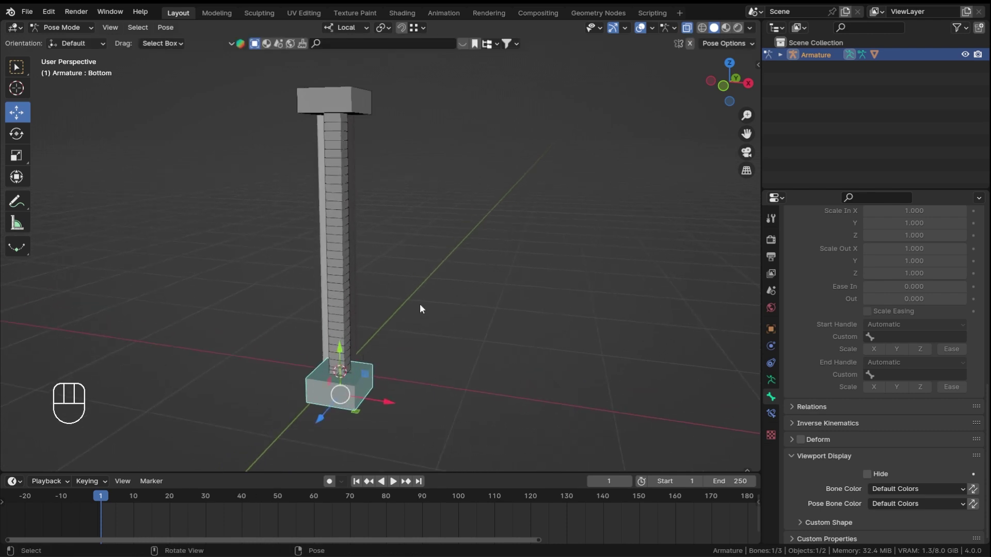
{"action": "middle_click_drag", "start_coordinate": [396, 258], "coordinate": [407, 309], "text": "shift"}
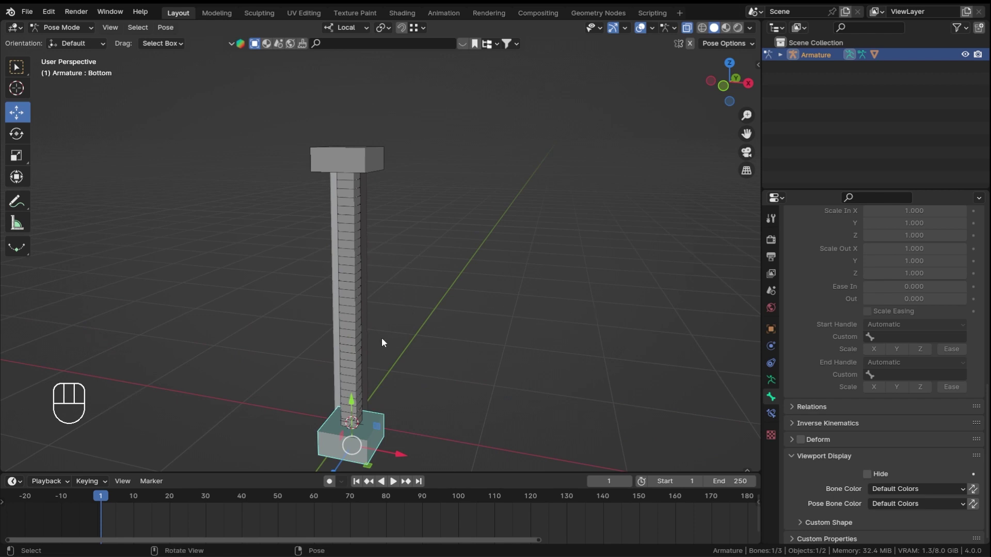
{"action": "left_click", "coordinate": [345, 320]}
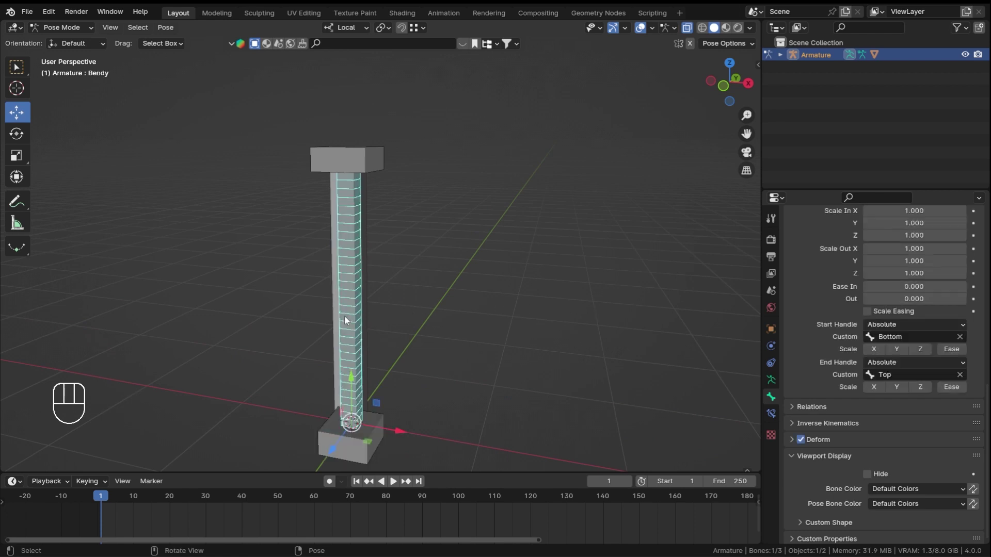
{"action": "left_click", "coordinate": [771, 414]}
{"action": "left_click", "coordinate": [392, 265]}
{"action": "left_click", "coordinate": [357, 269]}
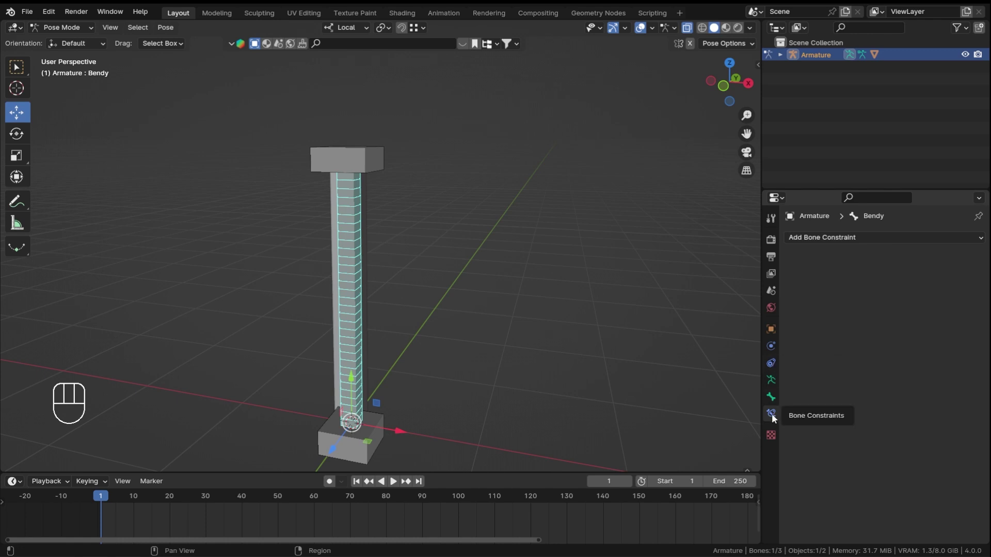
{"action": "left_click", "coordinate": [868, 243]}
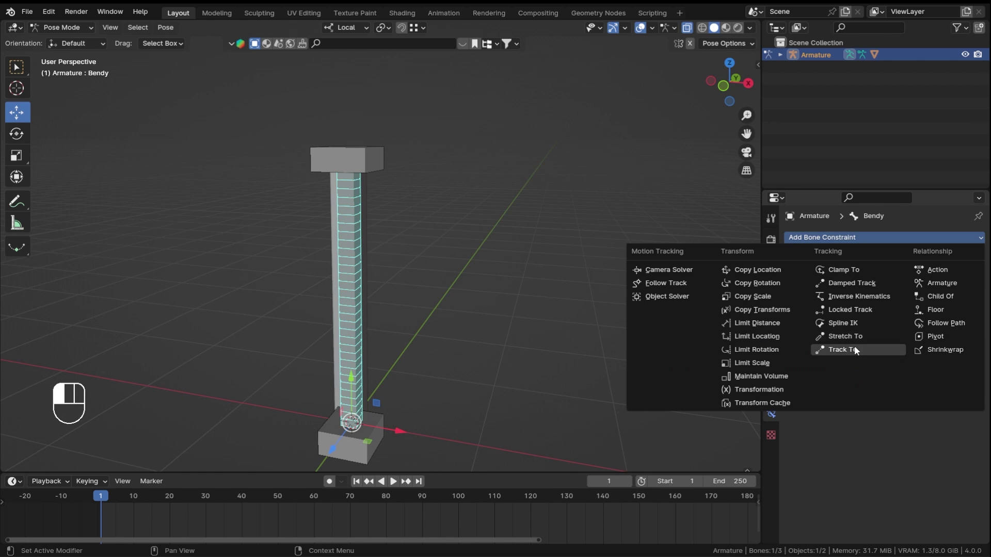
{"action": "left_click", "coordinate": [843, 337]}
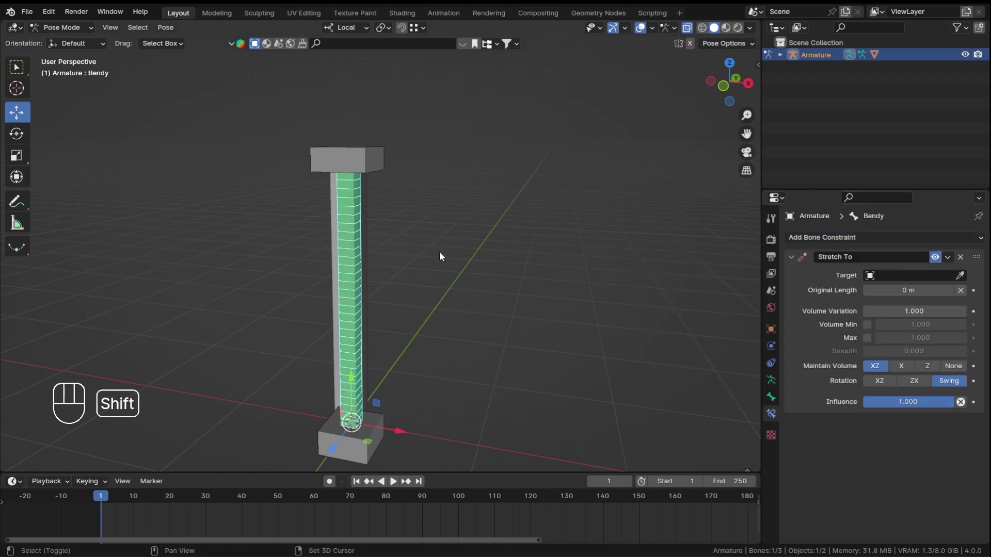
- Set the Stretch To constraint's target to Armature and its target bone to Top
{"action": "middle_click_drag", "start_coordinate": [371, 238], "coordinate": [417, 236], "text": "shift"}
{"action": "left_click", "coordinate": [898, 275]}
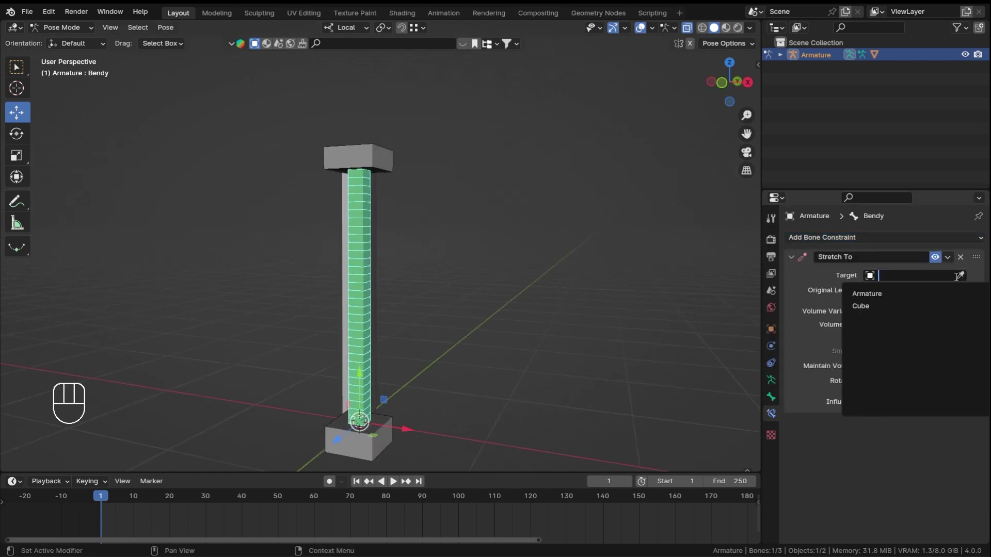
{"action": "left_click", "coordinate": [890, 294]}
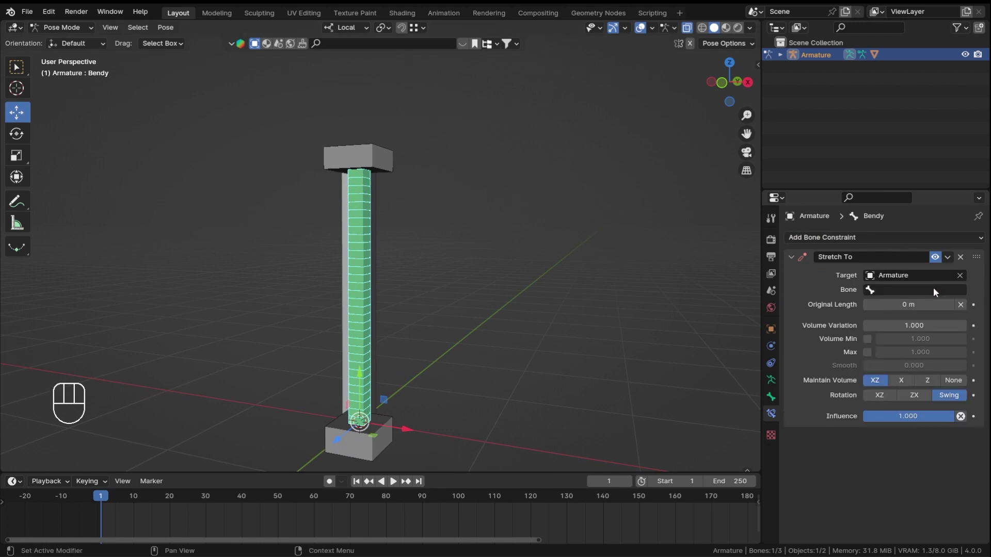
{"action": "left_click", "coordinate": [933, 289]}
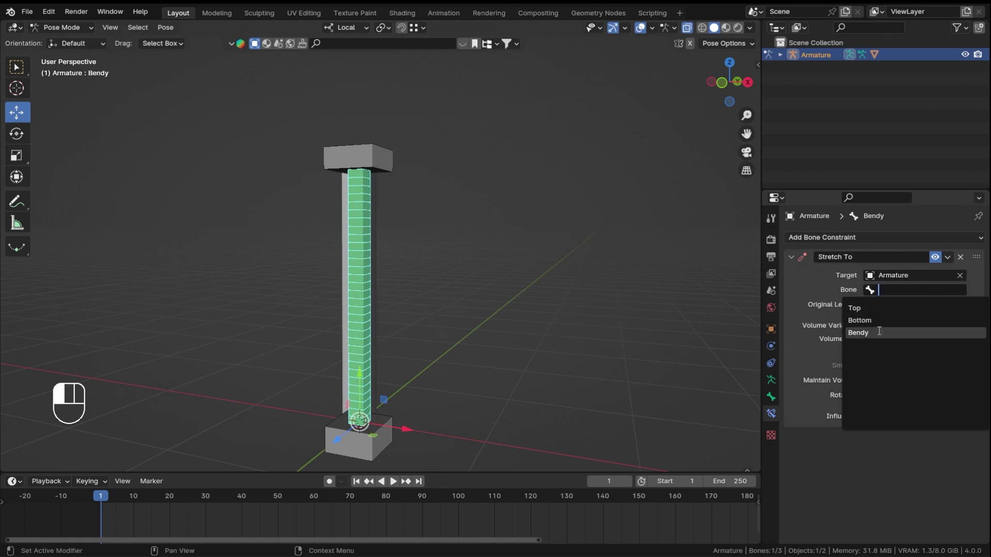
{"action": "left_click", "coordinate": [878, 308]}
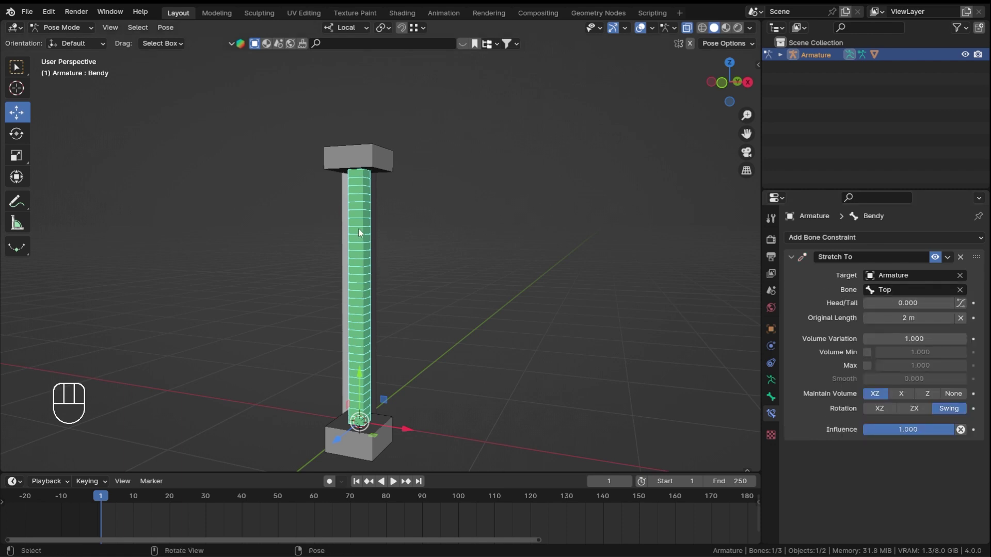
- Try moving the Top end bone sideways to test how the column stretches
{"action": "left_click", "coordinate": [380, 158]}
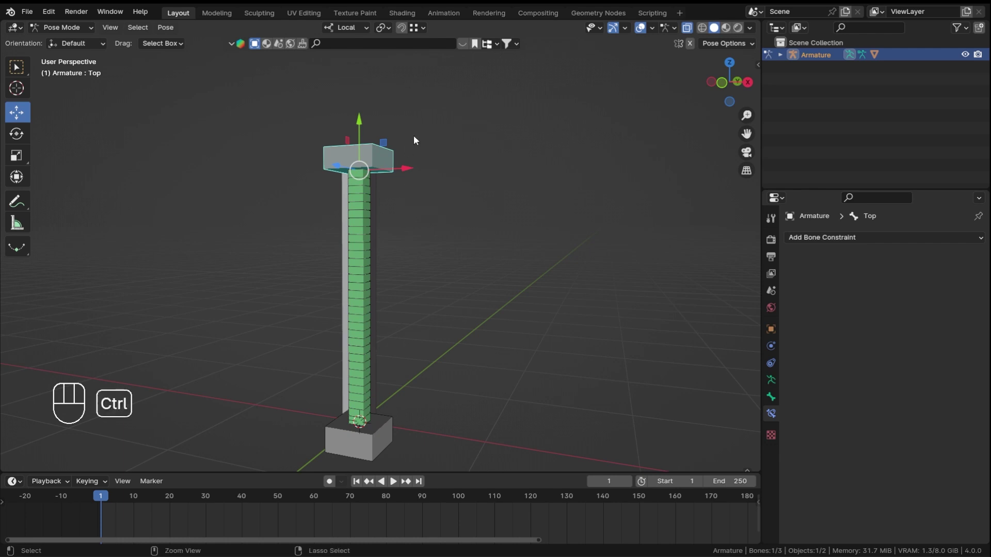
{"action": "middle_click_drag", "start_coordinate": [413, 136], "coordinate": [413, 170], "text": "ctrl"}
{"action": "key", "text": "g"}
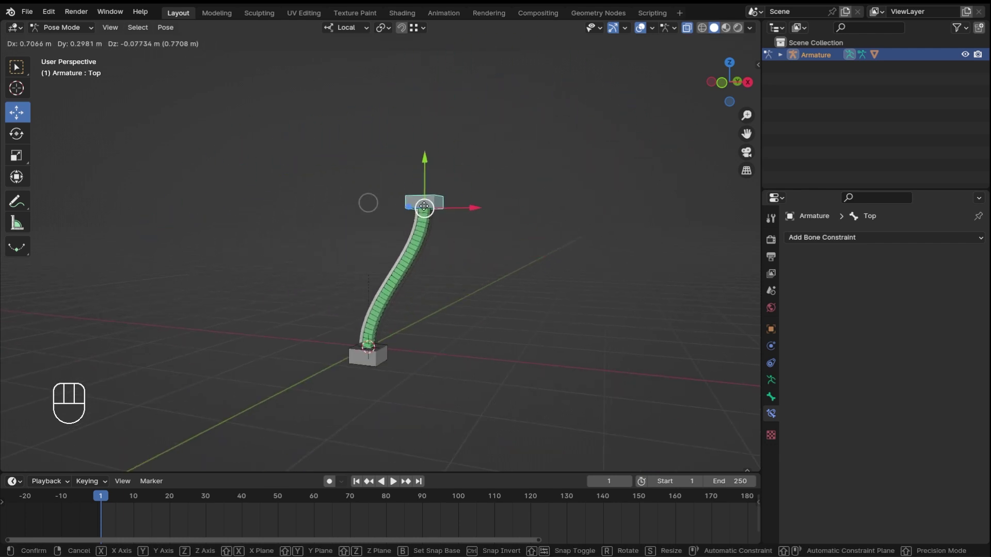
{"action": "right_click", "coordinate": [440, 201]}
- Change the viewport shading's color option so the column mesh displays in teal, and save the file
{"action": "middle_click_drag", "start_coordinate": [464, 286], "coordinate": [463, 283], "text": "ctrl"}
{"action": "middle_click_drag", "start_coordinate": [396, 238], "coordinate": [702, 94]}
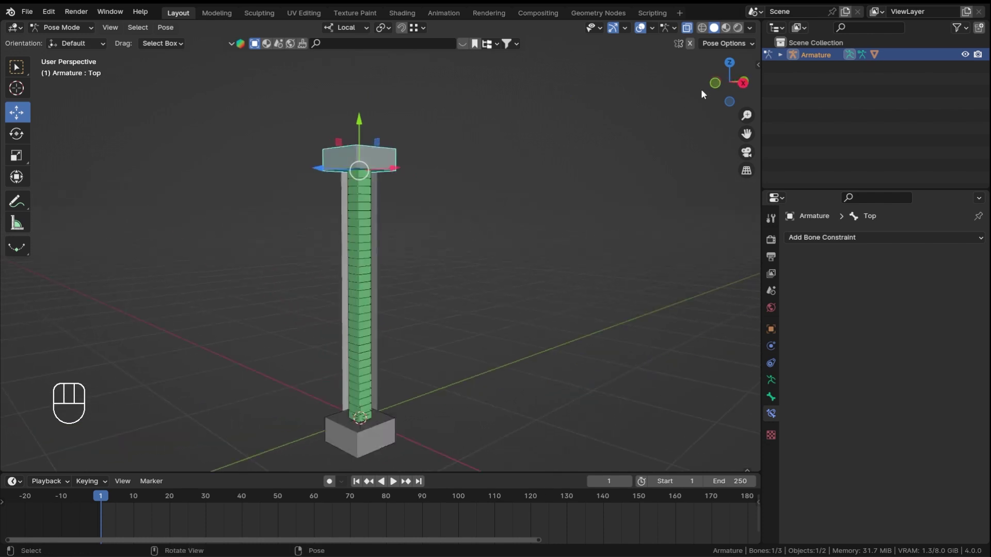
{"action": "left_click", "coordinate": [750, 28]}
{"action": "left_click", "coordinate": [754, 224]}
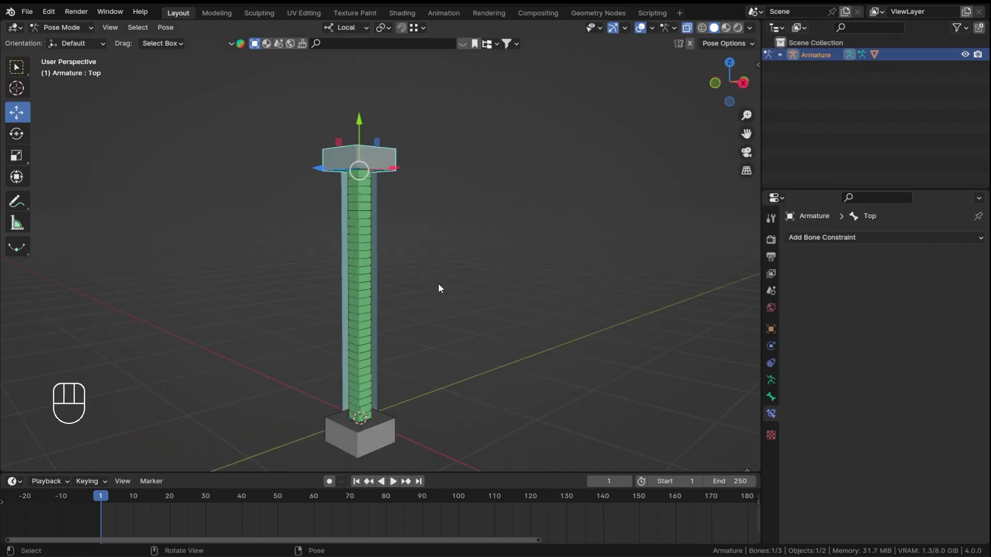
{"action": "middle_click_drag", "start_coordinate": [438, 288], "coordinate": [355, 154], "text": "ctrl"}
{"action": "key", "text": "ctrl+s"}
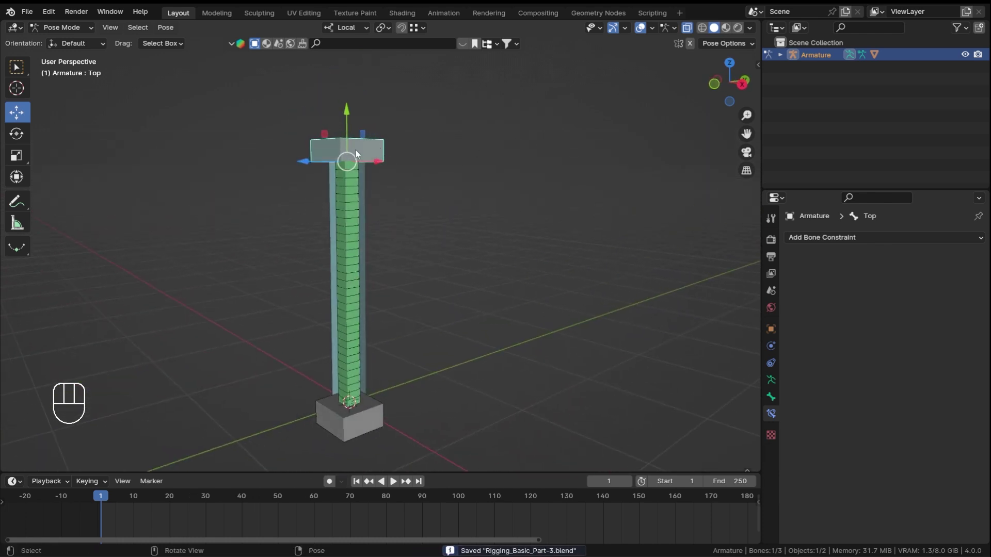
- Try moving the Top end bone within one of its local planes to test the stretching column again
{"action": "left_click_drag", "start_coordinate": [328, 133], "coordinate": [441, 183]}
{"action": "right_click", "coordinate": [441, 183]}
{"action": "middle_click_drag", "start_coordinate": [441, 183], "coordinate": [418, 215]}
{"action": "middle_click_drag", "start_coordinate": [418, 215], "coordinate": [460, 217]}
{"action": "middle_click_drag", "start_coordinate": [436, 263], "coordinate": [458, 219], "text": "ctrl"}
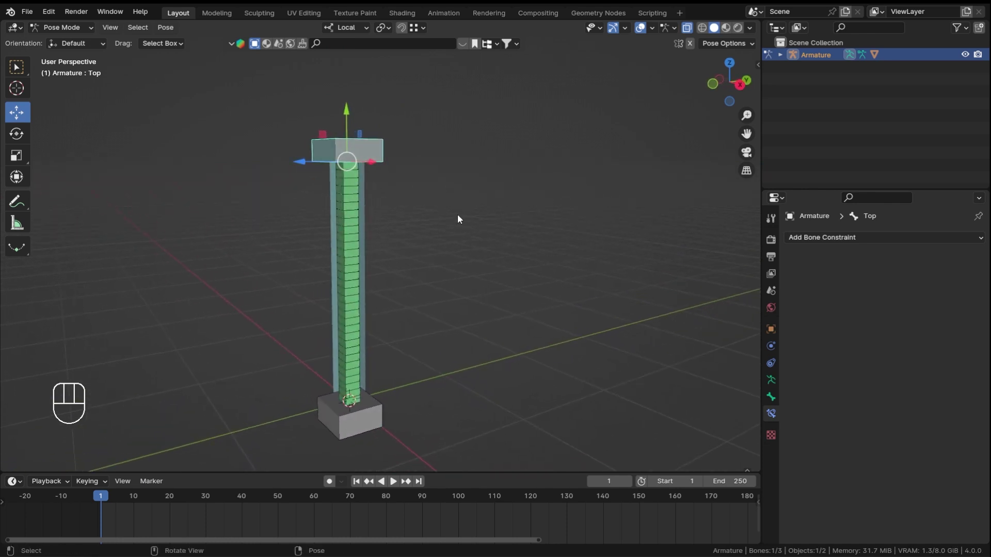
- Return the armature to Object Mode and turn on the wireframe overlay in the viewport
{"action": "key", "text": "ctrl+Tab"}
{"action": "left_click", "coordinate": [458, 215]}
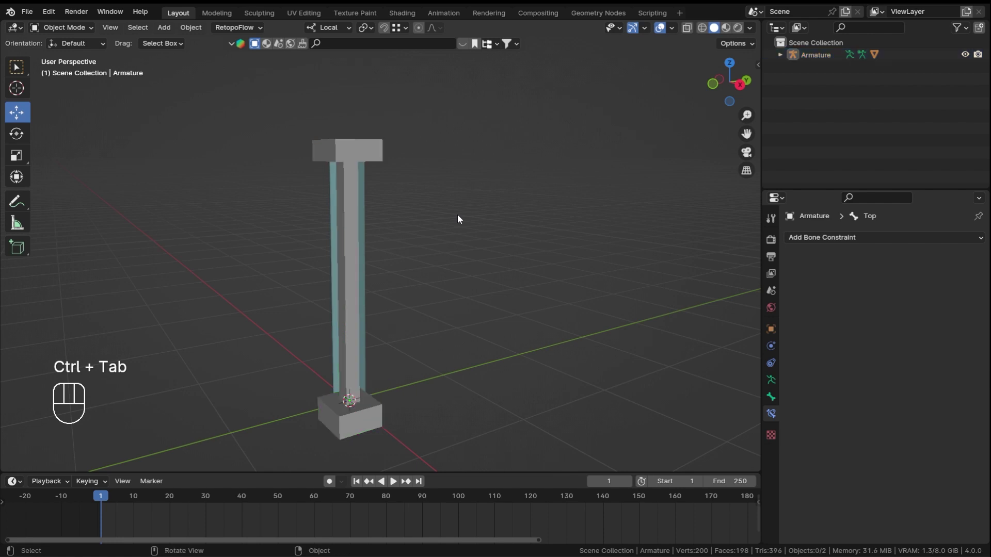
{"action": "key", "text": "q"}
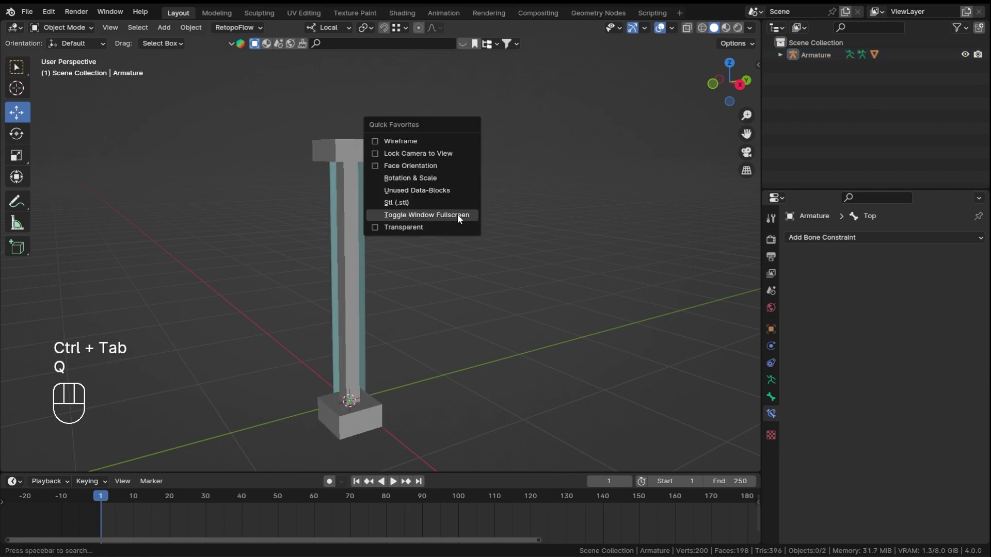
{"action": "left_click", "coordinate": [431, 142]}
{"action": "left_click", "coordinate": [674, 27]}
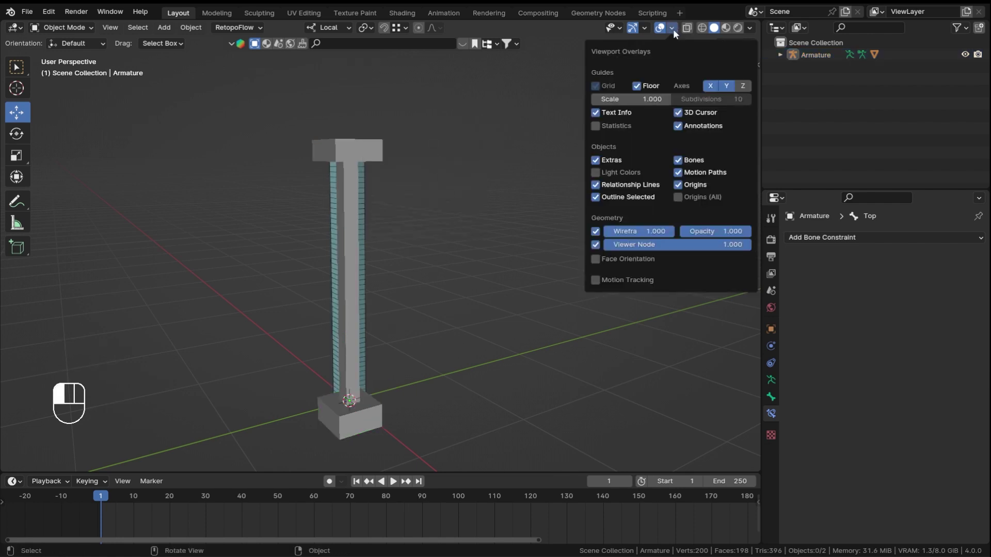
{"action": "left_click", "coordinate": [751, 27]}
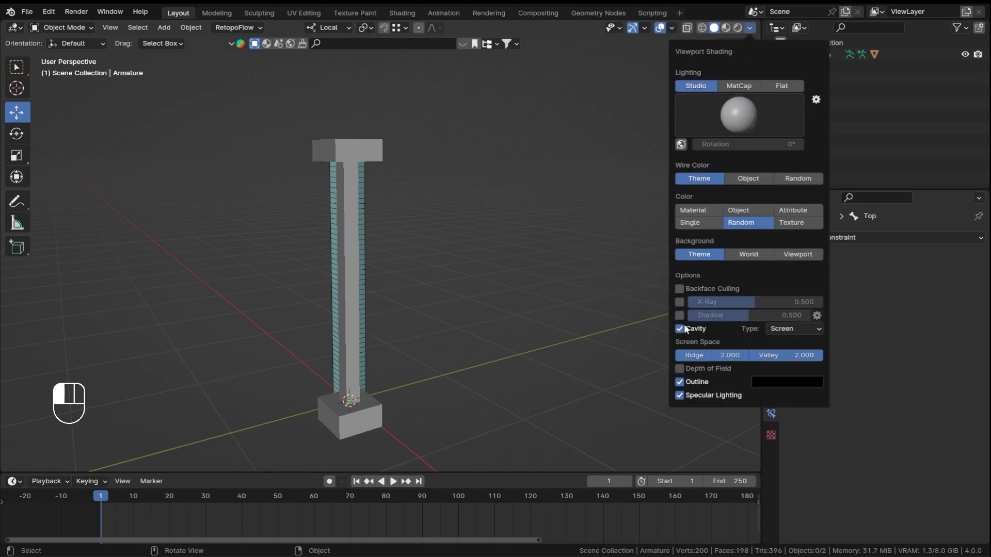
- Select the armature and switch it back to Pose Mode
{"action": "middle_click_drag", "start_coordinate": [397, 229], "coordinate": [367, 232]}
{"action": "middle_click_drag", "start_coordinate": [367, 232], "coordinate": [351, 181]}
{"action": "left_click", "coordinate": [348, 166]}
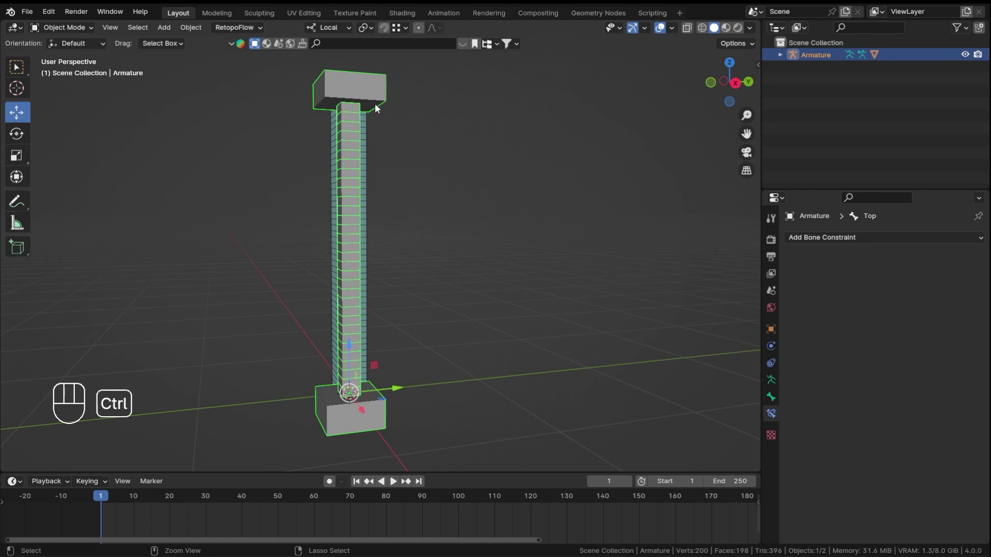
{"action": "key", "text": "ctrl+Tab"}
{"action": "scroll", "coordinate": [406, 224], "scroll_direction": "down", "scroll_amount": 3}
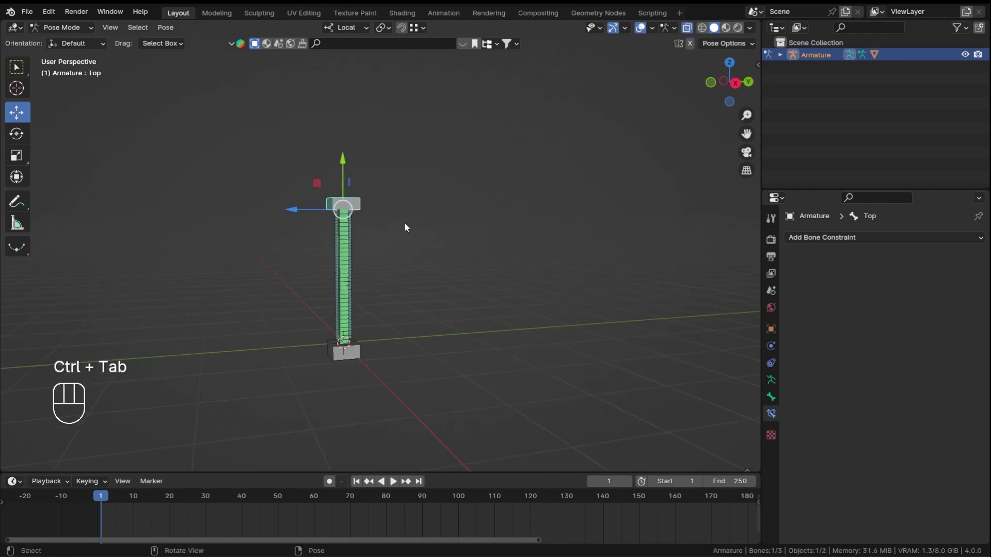
- Try moving the Top bone far sideways to inspect the stretched column, and clear the location and rotation of all bones
{"action": "left_click_drag", "start_coordinate": [313, 177], "coordinate": [459, 151]}
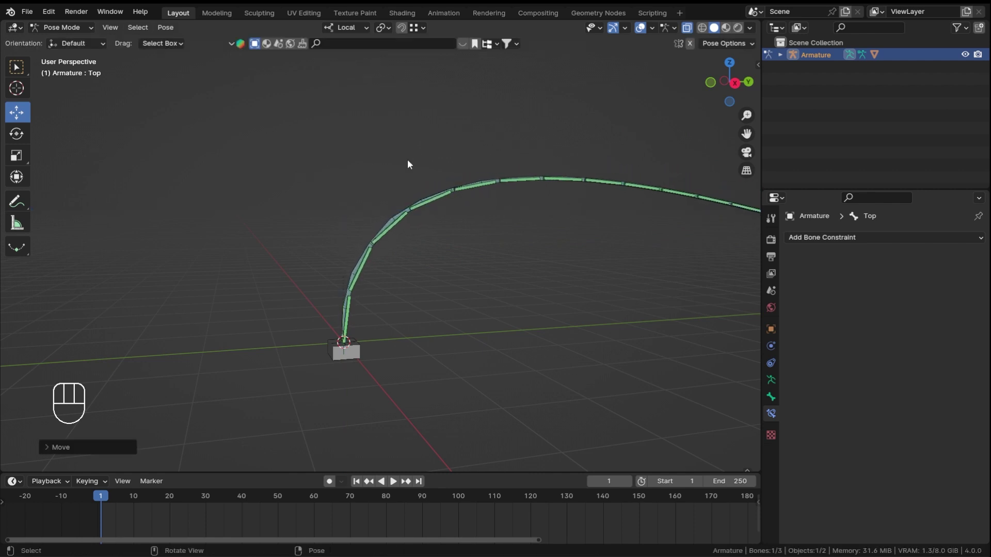
{"action": "middle_click_drag", "start_coordinate": [407, 161], "coordinate": [334, 247], "text": "ctrl"}
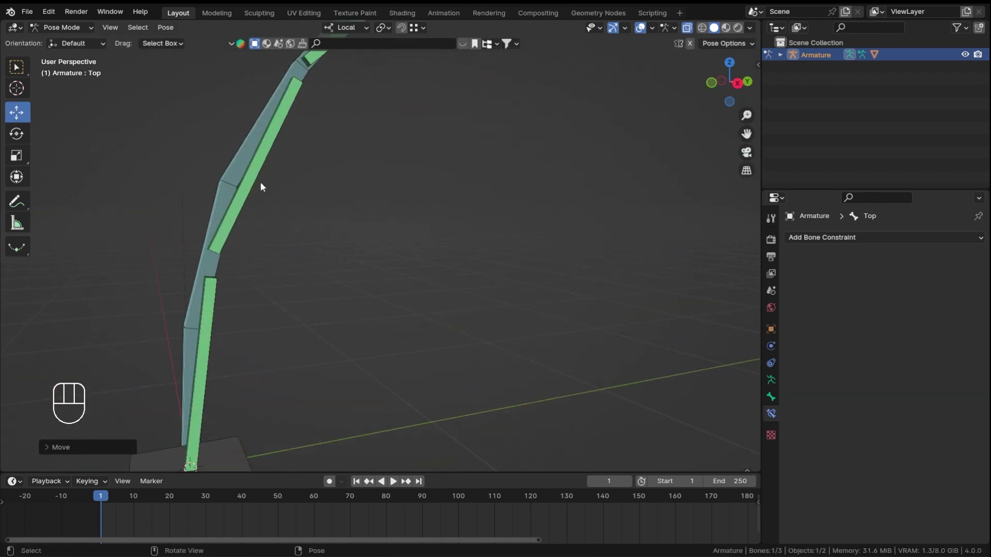
{"action": "middle_click_drag", "start_coordinate": [257, 148], "coordinate": [362, 129], "text": "shift"}
{"action": "key", "text": "a"}
{"action": "key", "text": "alt+g"}
{"action": "key", "text": "alt+r"}
{"action": "left_click", "coordinate": [403, 226]}
- Try compressing the column by moving the Top bone down along its local Y axis, and clear the pose of all bones
{"action": "left_click", "coordinate": [361, 230]}
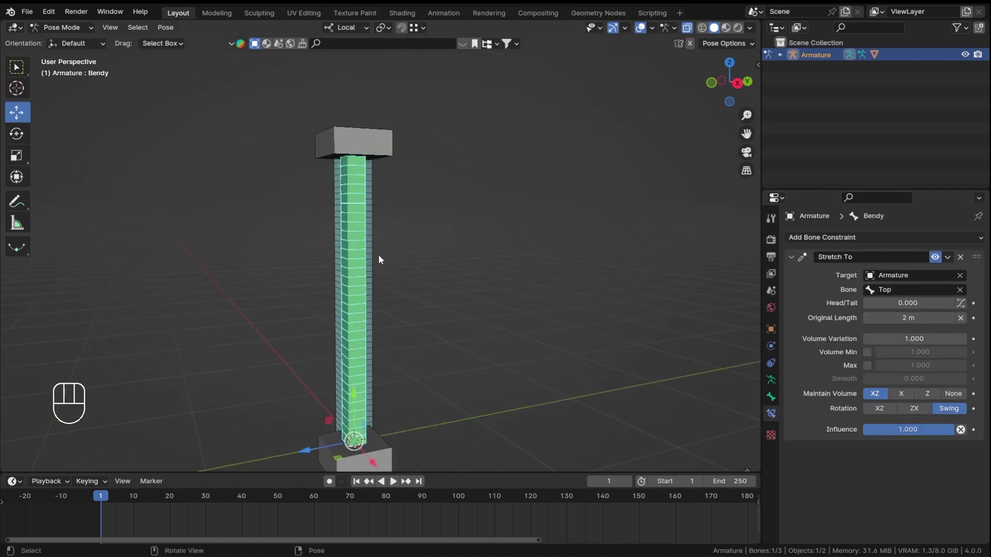
{"action": "left_click", "coordinate": [373, 130]}
{"action": "left_click_drag", "start_coordinate": [352, 103], "coordinate": [374, 324]}
{"action": "middle_click_drag", "start_coordinate": [374, 324], "coordinate": [456, 209], "text": "shift"}
{"action": "middle_click_drag", "start_coordinate": [394, 282], "coordinate": [394, 264], "text": "ctrl"}
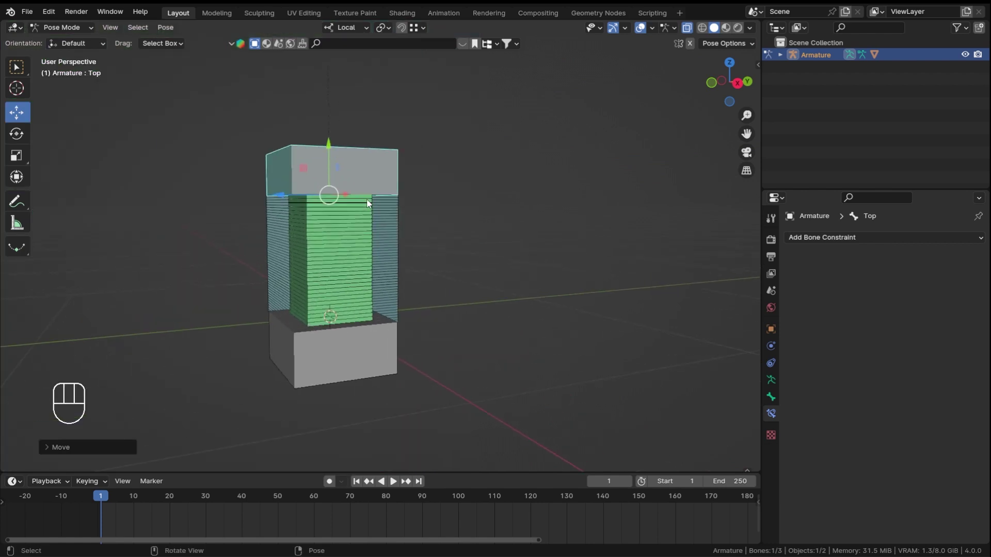
{"action": "left_click_drag", "start_coordinate": [329, 150], "coordinate": [330, 224]}
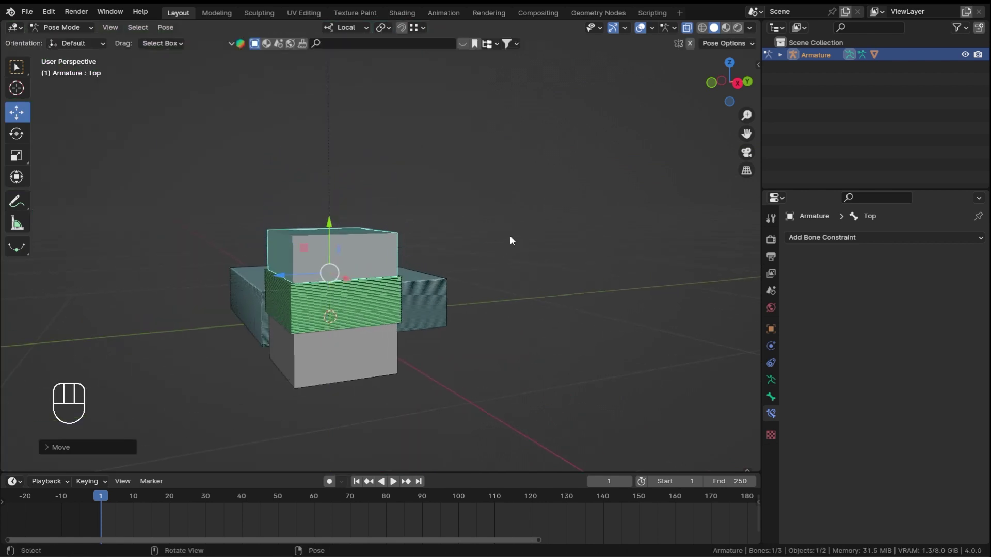
{"action": "middle_click_drag", "start_coordinate": [510, 236], "coordinate": [447, 312]}
{"action": "middle_click_drag", "start_coordinate": [397, 273], "coordinate": [319, 235]}
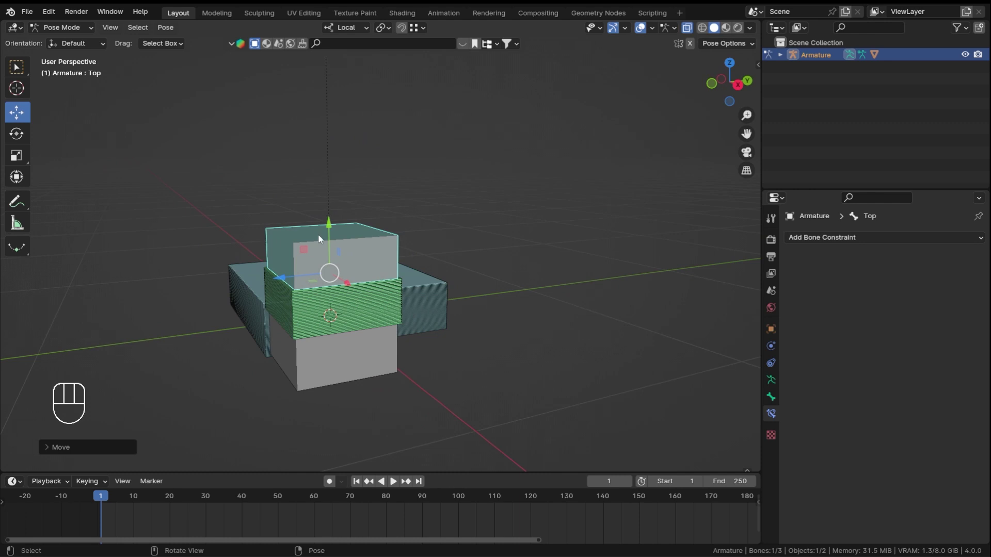
{"action": "key", "text": "a"}
{"action": "key", "text": "alt+g"}
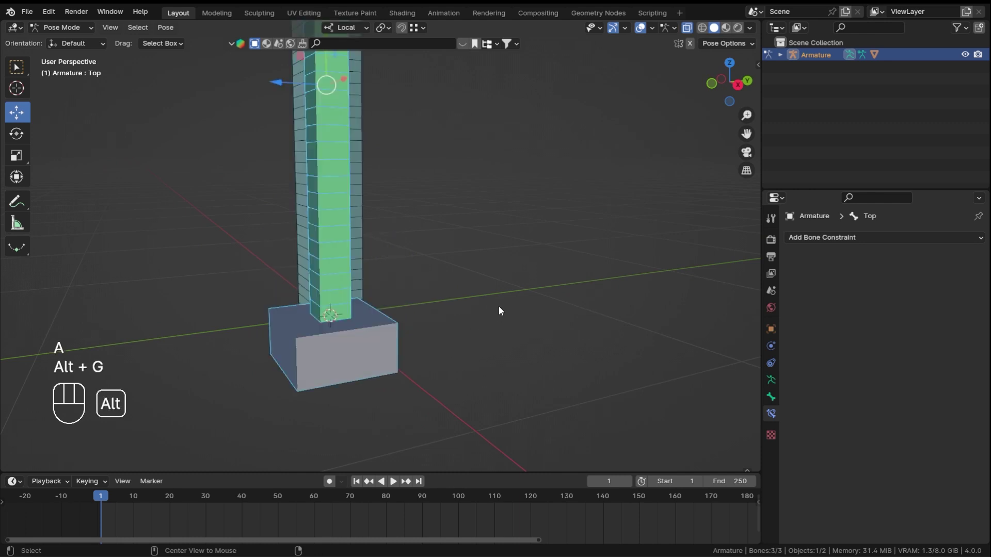
{"action": "key", "text": "alt+r"}
- Set Maintain Volume to None in the Bendy bone's Stretch To constraint
{"action": "left_click", "coordinate": [346, 195]}
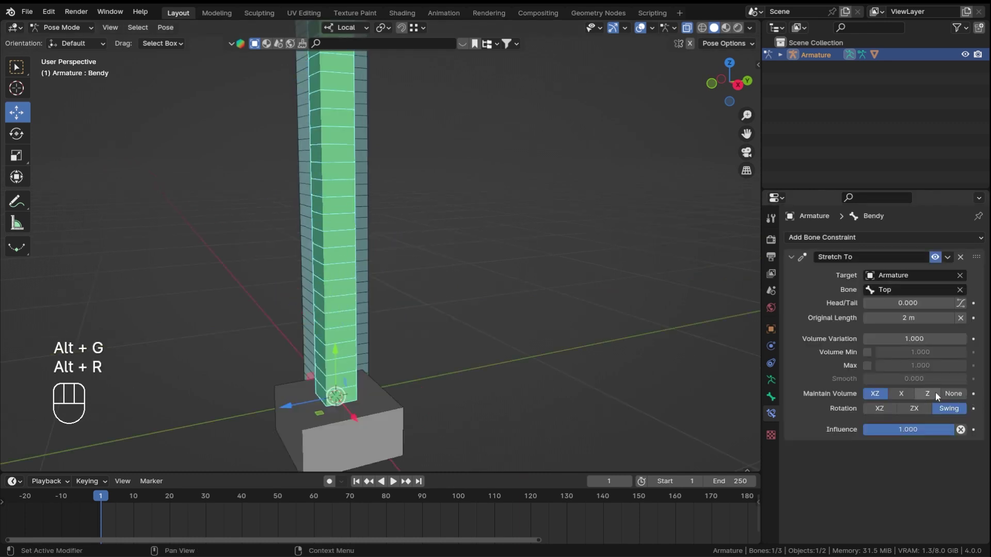
{"action": "left_click", "coordinate": [952, 394]}
{"action": "middle_click_drag", "start_coordinate": [380, 215], "coordinate": [445, 292], "text": "ctrl"}
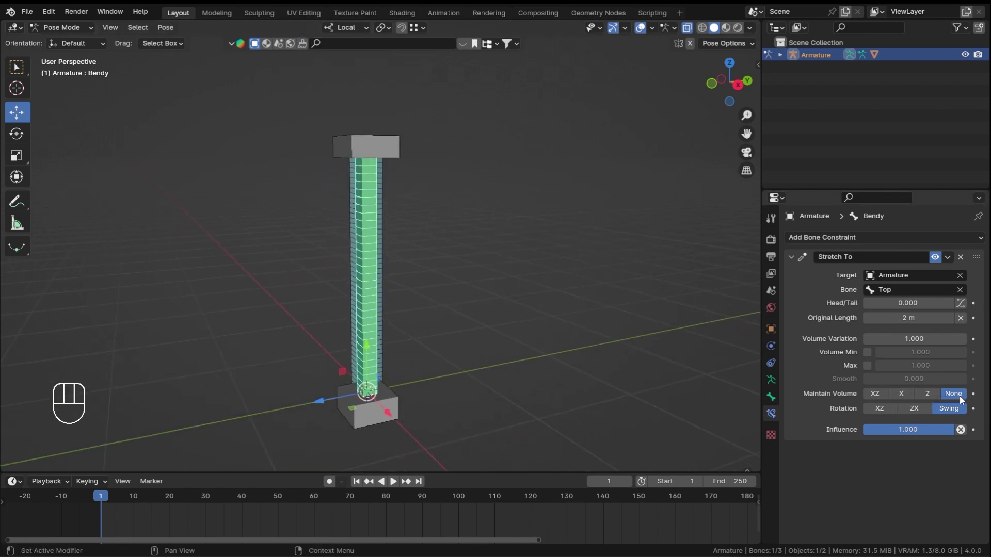
- Try the Stretch To constraint's Volume Min and Max limits and switch both off again
{"action": "left_click", "coordinate": [868, 365]}
{"action": "left_click", "coordinate": [868, 353]}
{"action": "left_click", "coordinate": [868, 353]}
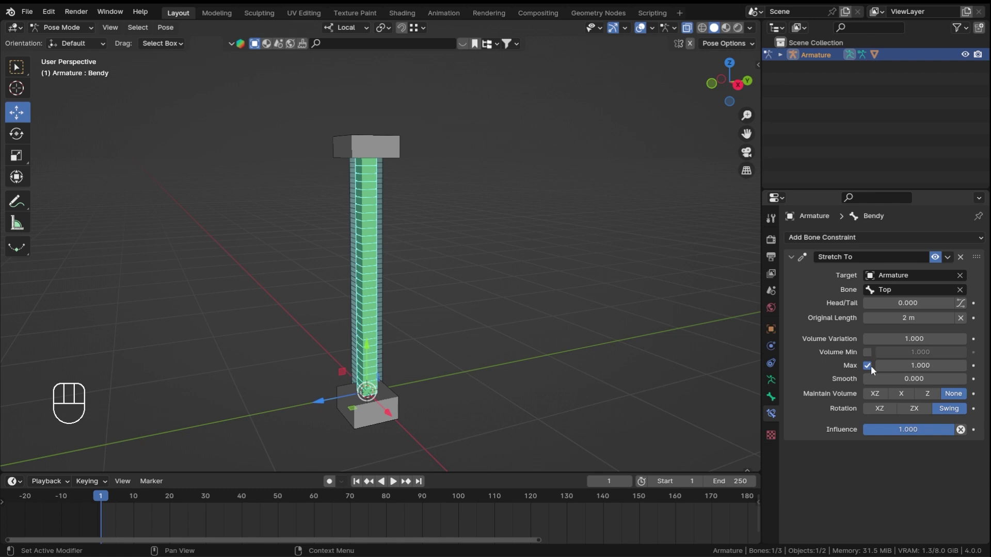
{"action": "left_click", "coordinate": [868, 365]}
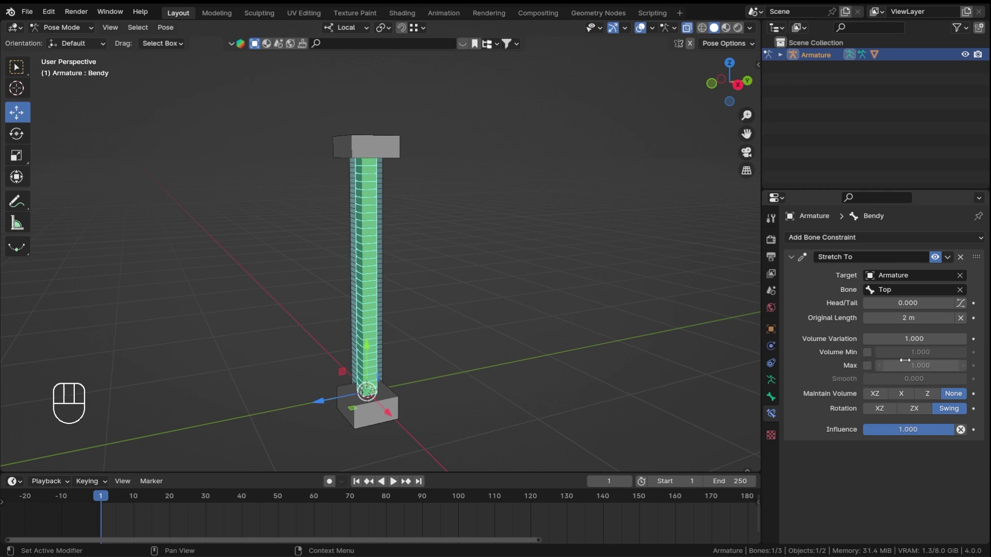
{"action": "mouse_move", "coordinate": [893, 318]}
{"action": "left_mouse_down"}
{"action": "mouse_move", "coordinate": [914, 318]}
{"action": "mouse_move", "coordinate": [872, 318]}
{"action": "mouse_move", "coordinate": [893, 324]}
{"action": "left_mouse_up"}
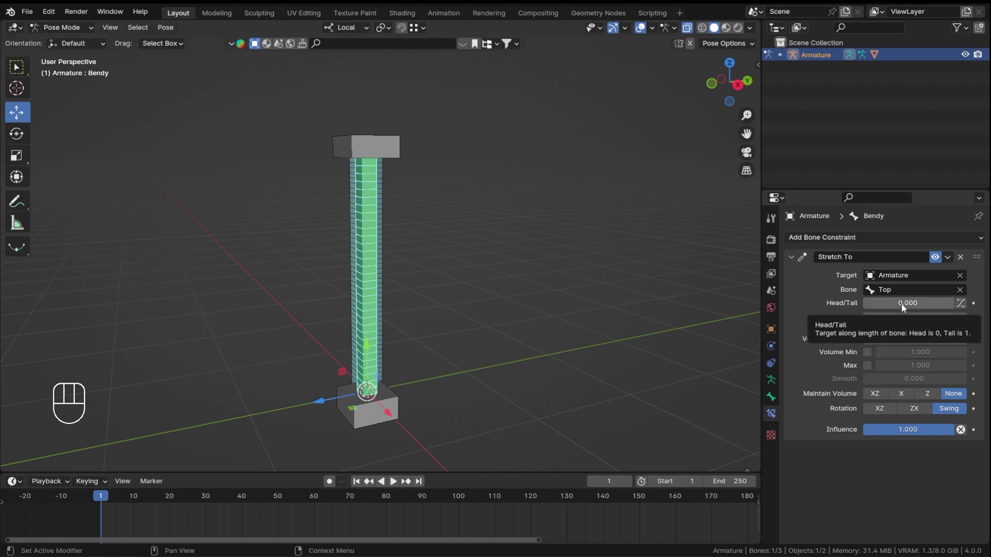
{"action": "mouse_move", "coordinate": [901, 304]}
{"action": "left_mouse_down"}
{"action": "mouse_move", "coordinate": [929, 304]}
{"action": "mouse_move", "coordinate": [899, 304]}
{"action": "left_mouse_up"}
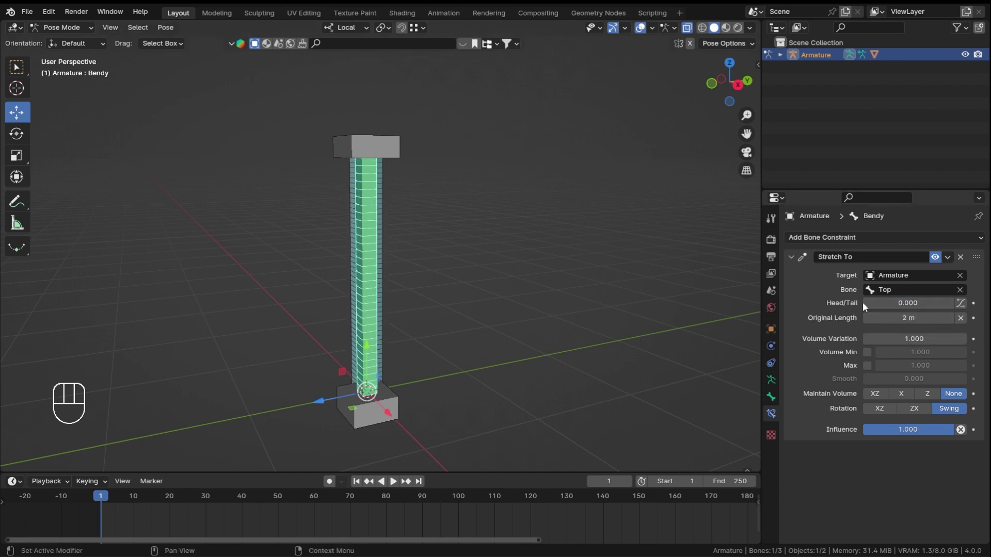
- Try moving the Top bone far sideways and rotating it to bend the column into an arch
{"action": "left_click", "coordinate": [340, 153]}
{"action": "middle_click_drag", "start_coordinate": [452, 149], "coordinate": [286, 174], "text": "shift"}
{"action": "left_click_drag", "start_coordinate": [306, 187], "coordinate": [180, 166]}
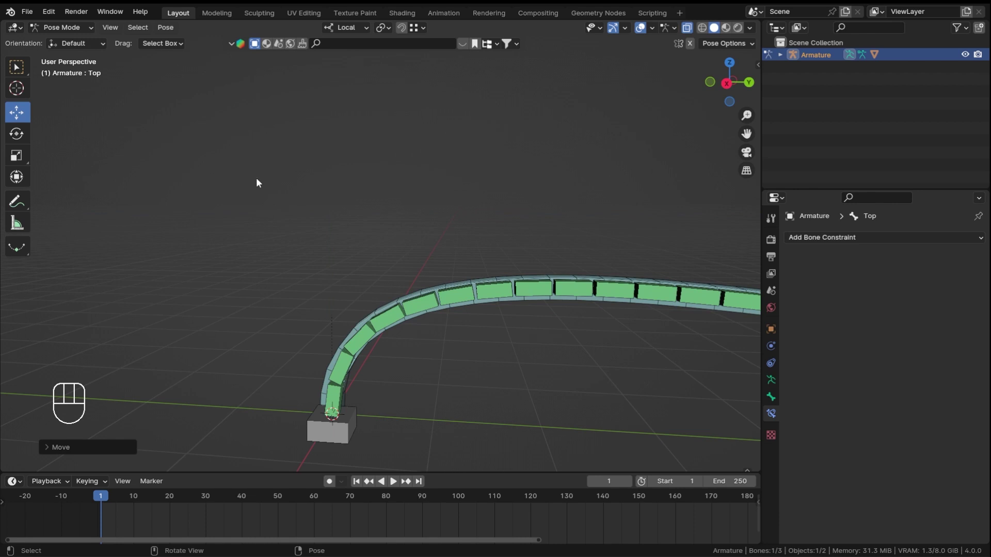
{"action": "middle_click_drag", "start_coordinate": [256, 177], "coordinate": [496, 247], "text": "shift"}
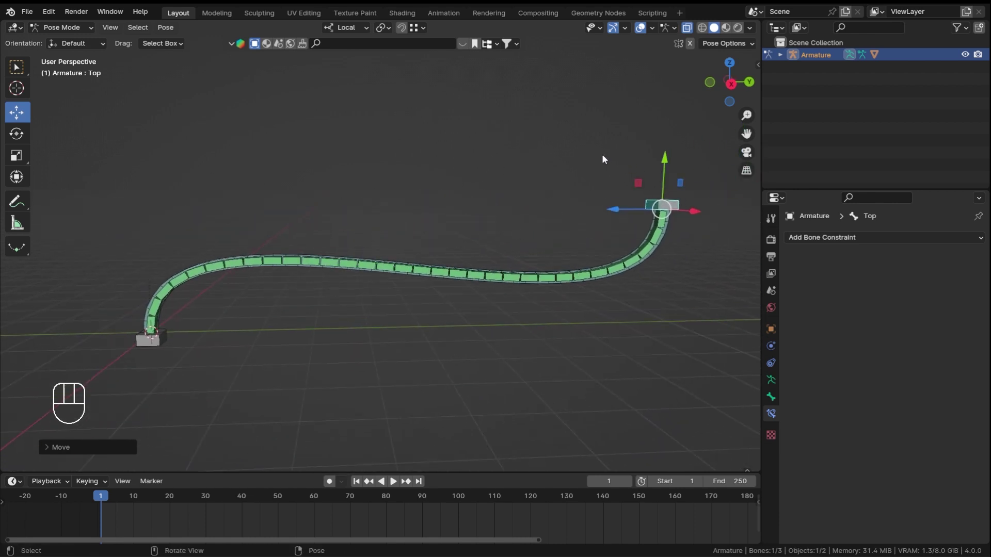
{"action": "key", "text": "r"}
{"action": "left_click", "coordinate": [712, 245]}
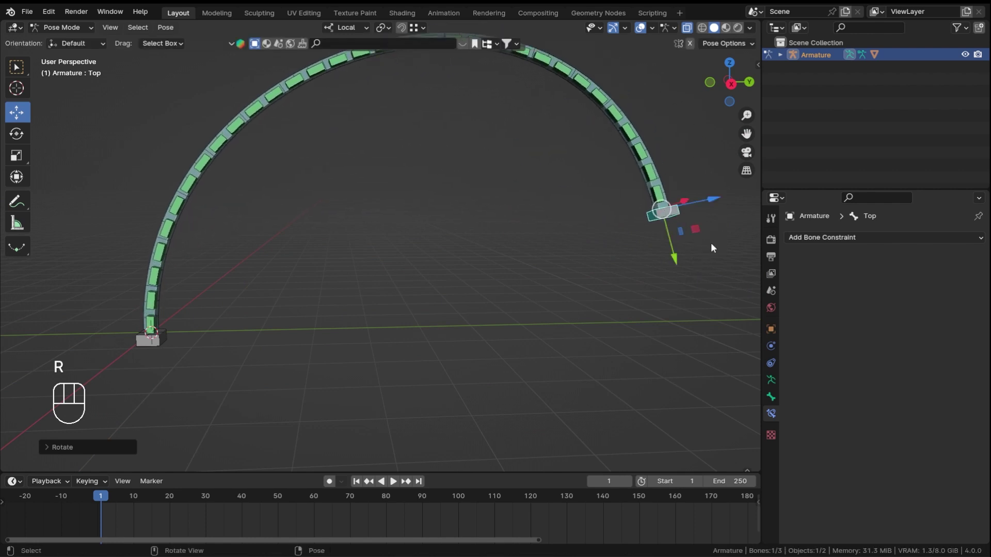
- Try rotating the Bottom bone about its local X axis, raising it above the floor, and rotating it again
{"action": "left_click", "coordinate": [142, 345]}
{"action": "key", "text": "r"}
{"action": "key", "text": "r"}
{"action": "key", "text": "x"}
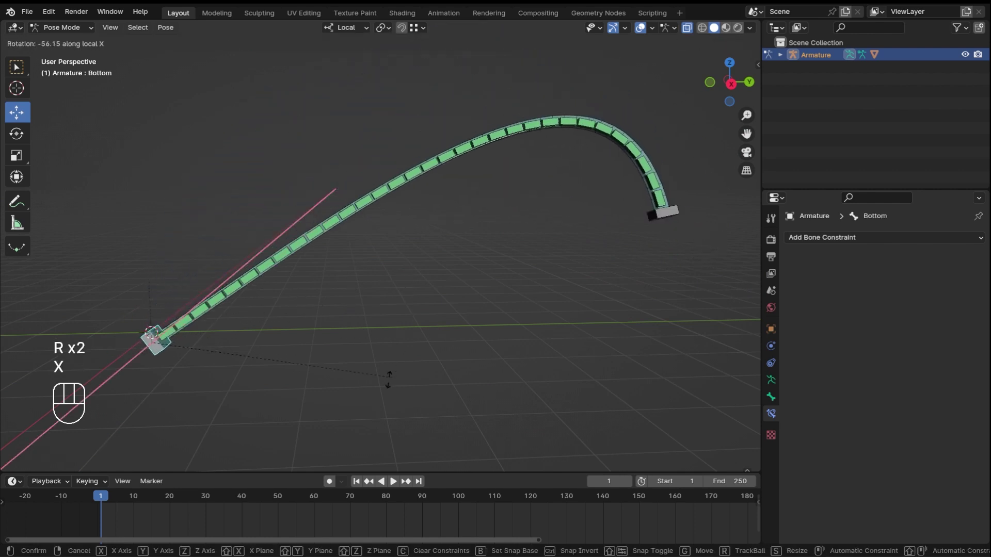
{"action": "left_click", "coordinate": [169, 355]}
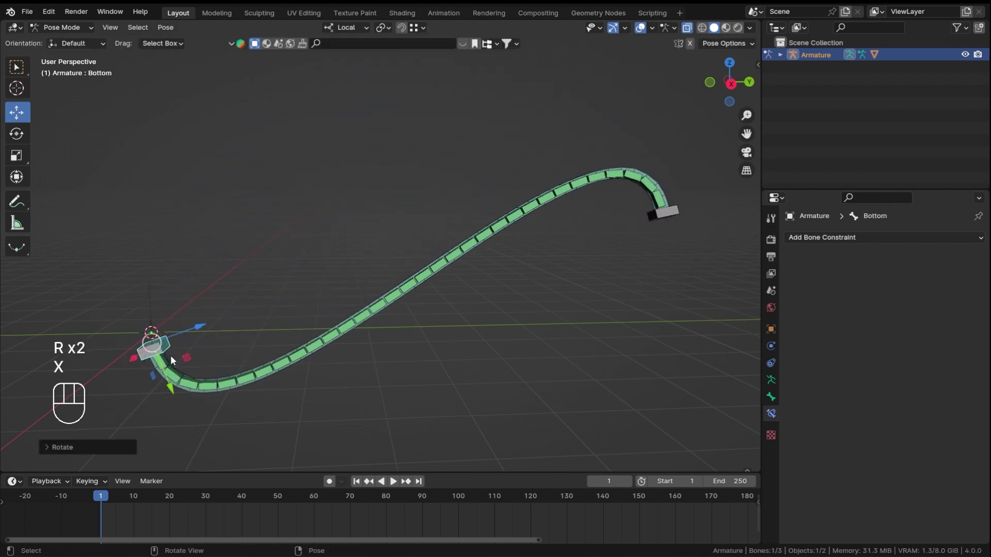
{"action": "key", "text": "g"}
{"action": "left_click", "coordinate": [350, 85]}
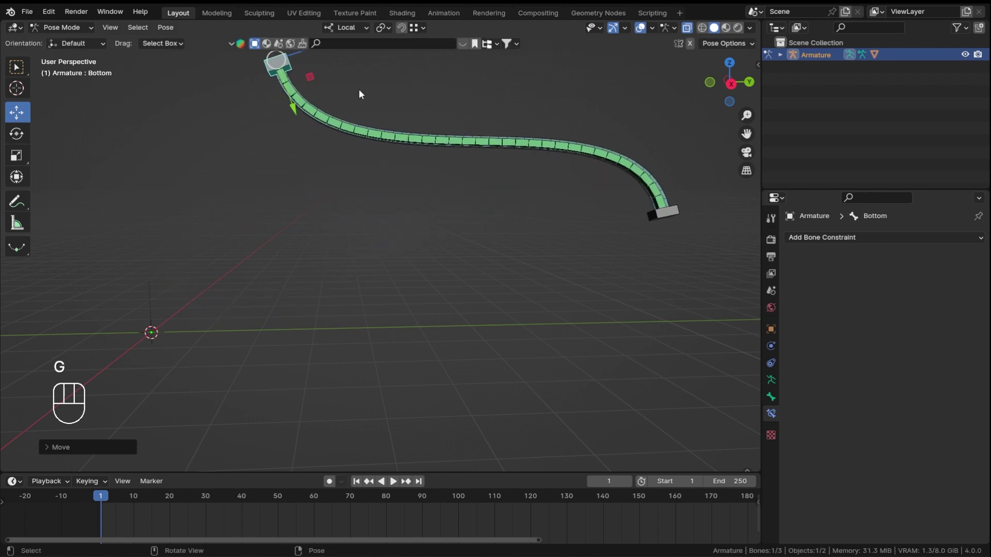
{"action": "key", "text": "r"}
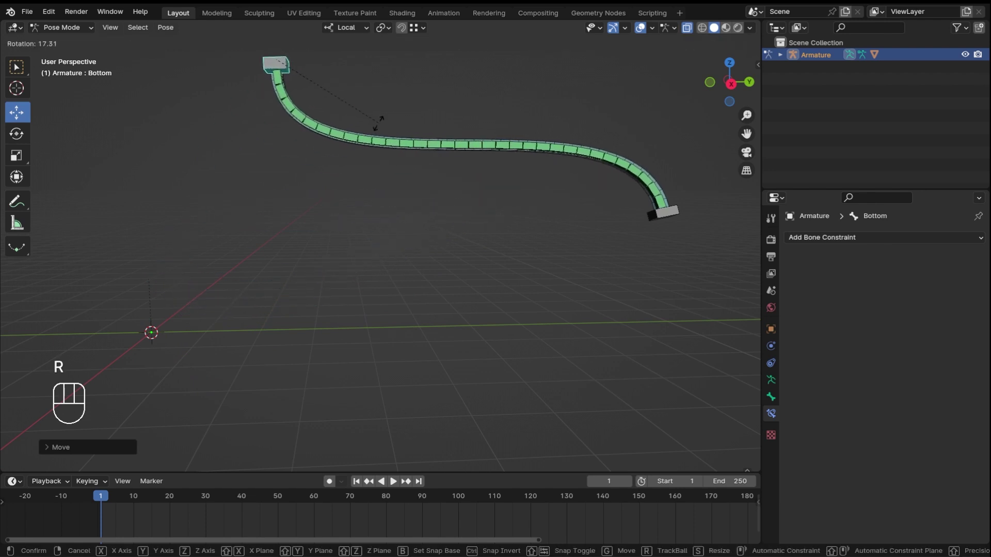
{"action": "left_click", "coordinate": [363, 165]}
- Try moving the Top bone down to the 3D cursor, rotating it, and moving it away along the floor
{"action": "left_click", "coordinate": [652, 211]}
{"action": "key", "text": "g"}
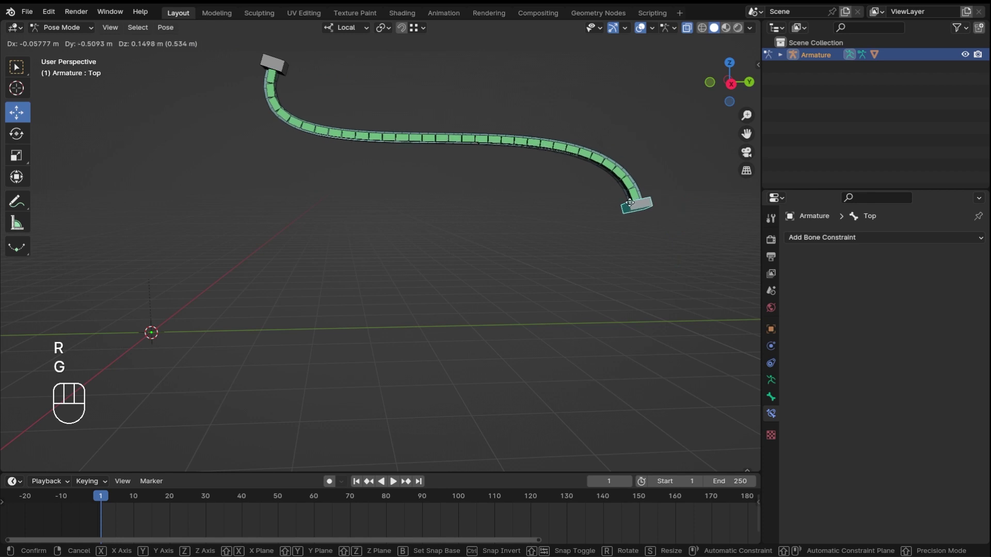
{"action": "left_click", "coordinate": [149, 333]}
{"action": "key", "text": "r"}
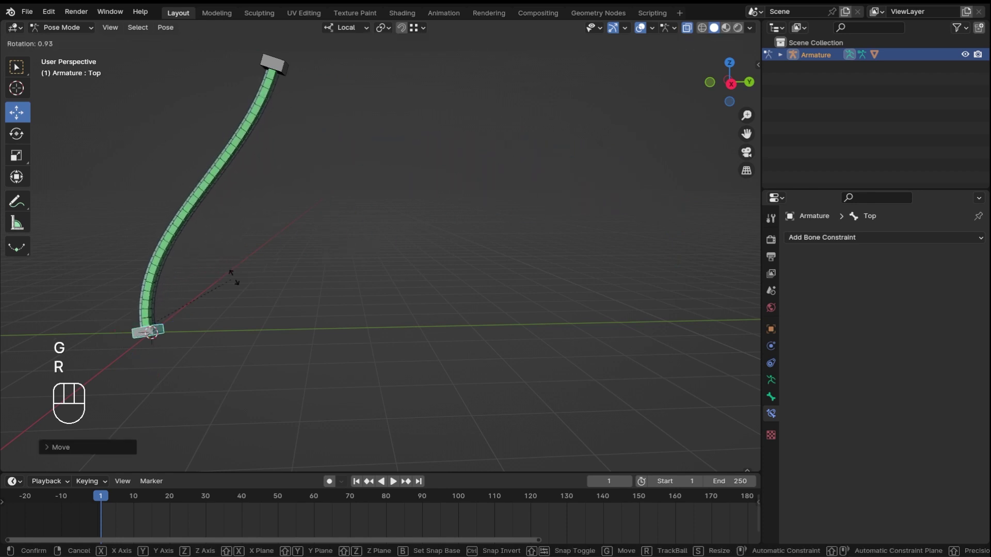
{"action": "left_click", "coordinate": [197, 367]}
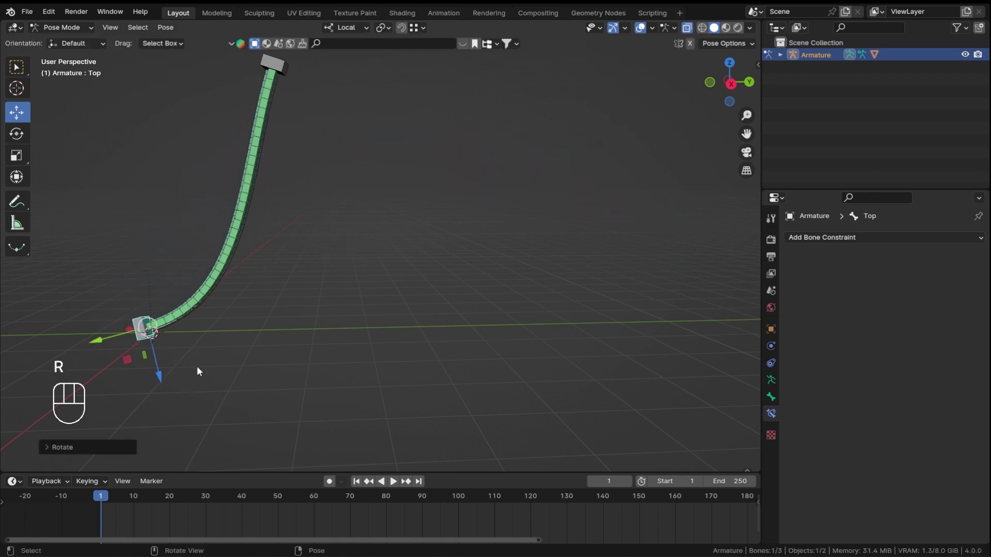
{"action": "key", "text": "g"}
{"action": "left_click", "coordinate": [545, 322]}
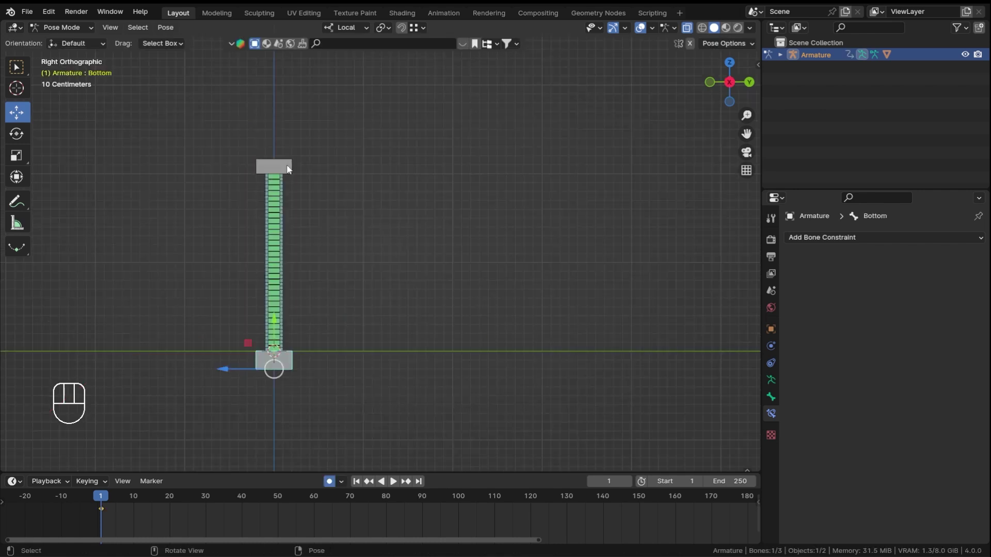
- Examine the Bendy Bones settings of the Bendy bone, from the segments to the start and end handles
{"action": "middle_click_drag", "start_coordinate": [300, 196], "coordinate": [373, 258]}
{"action": "left_click", "coordinate": [349, 317]}
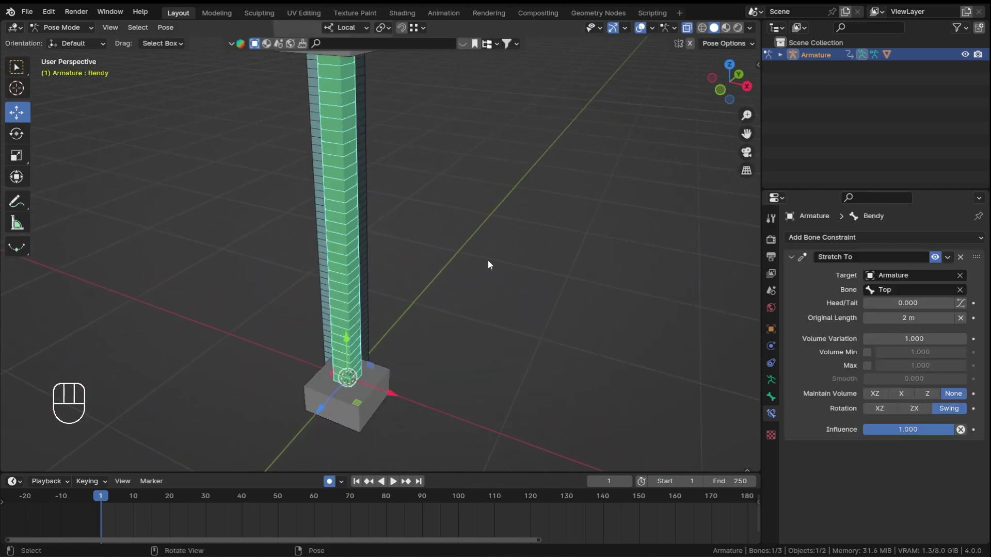
{"action": "left_click", "coordinate": [770, 397]}
{"action": "scroll", "coordinate": [803, 423], "scroll_direction": "down", "scroll_amount": 10}
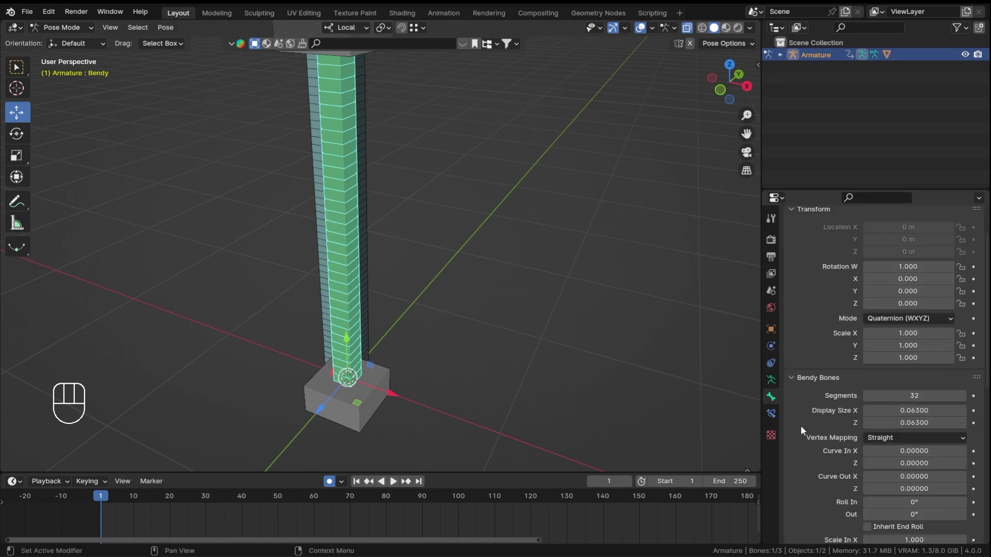
{"action": "scroll", "coordinate": [812, 423], "scroll_direction": "up", "scroll_amount": 3}
{"action": "scroll", "coordinate": [364, 265], "scroll_direction": "down", "scroll_amount": 3}
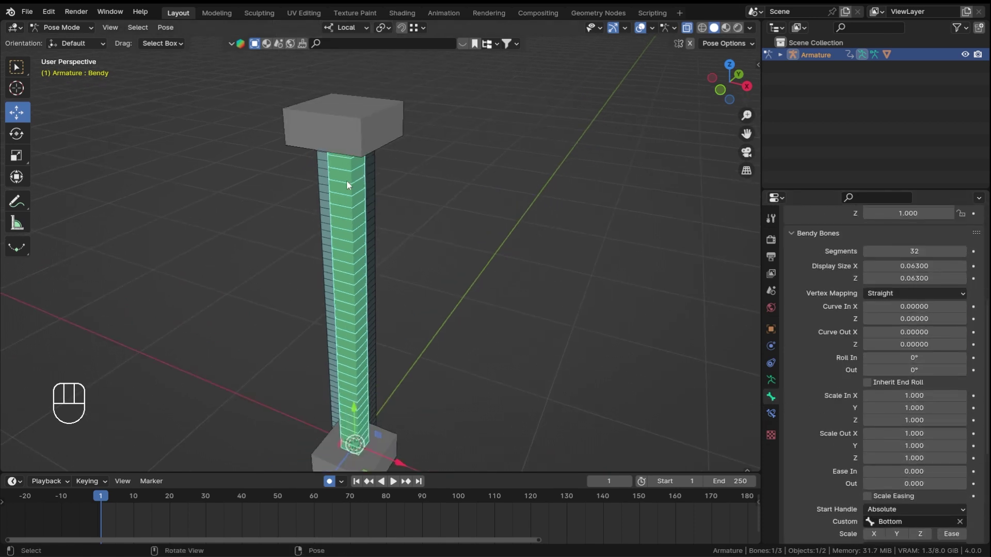
{"action": "middle_click_drag", "start_coordinate": [419, 290], "coordinate": [649, 277], "text": "shift"}
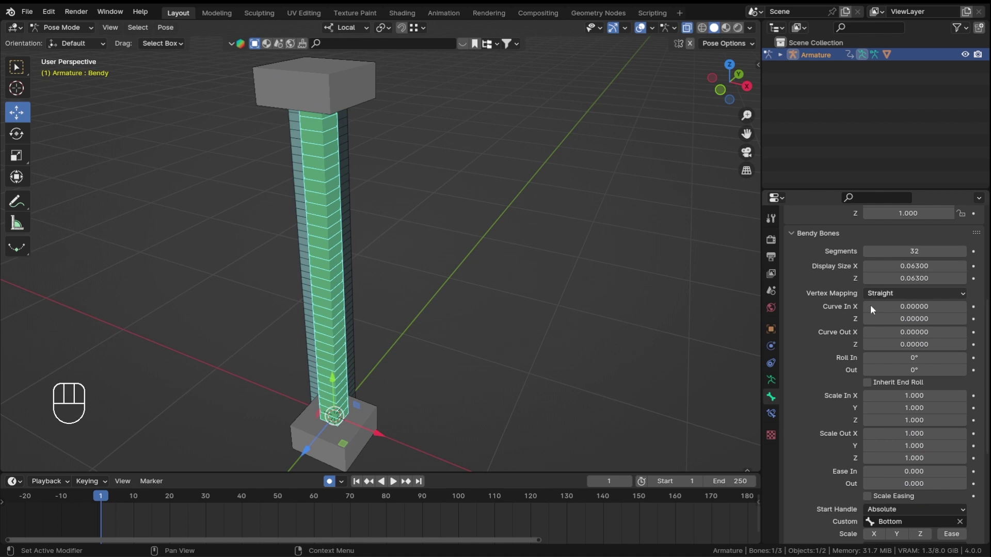
{"action": "scroll", "coordinate": [852, 335], "scroll_direction": "down", "scroll_amount": 3}
{"action": "scroll", "coordinate": [857, 332], "scroll_direction": "up", "scroll_amount": 4}
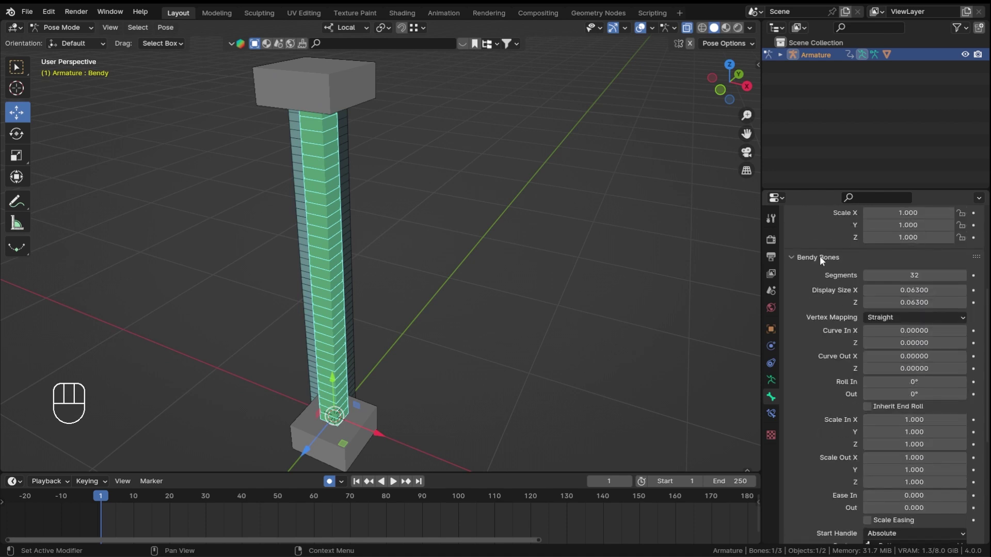
{"action": "scroll", "coordinate": [855, 408], "scroll_direction": "down", "scroll_amount": 2}
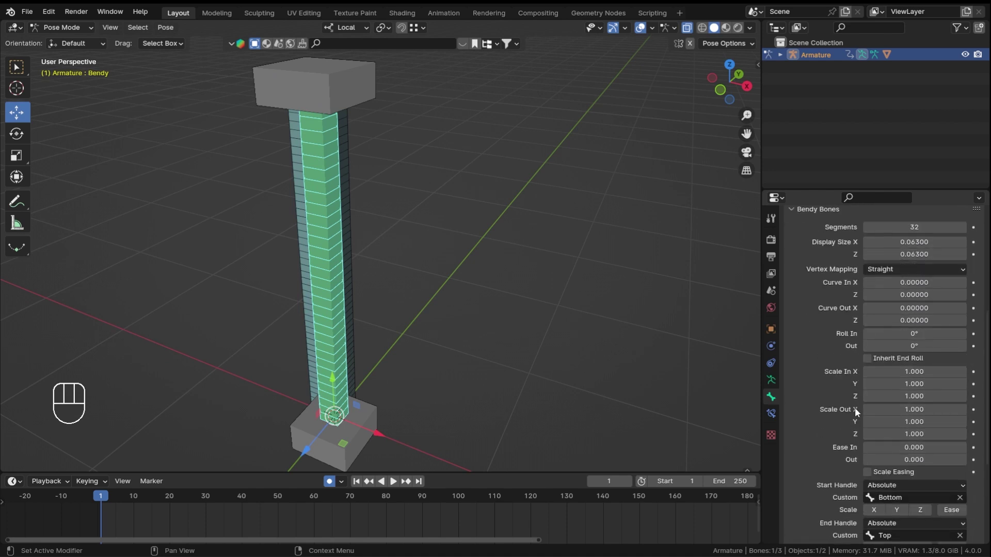
{"action": "scroll", "coordinate": [855, 408], "scroll_direction": "down", "scroll_amount": 2}
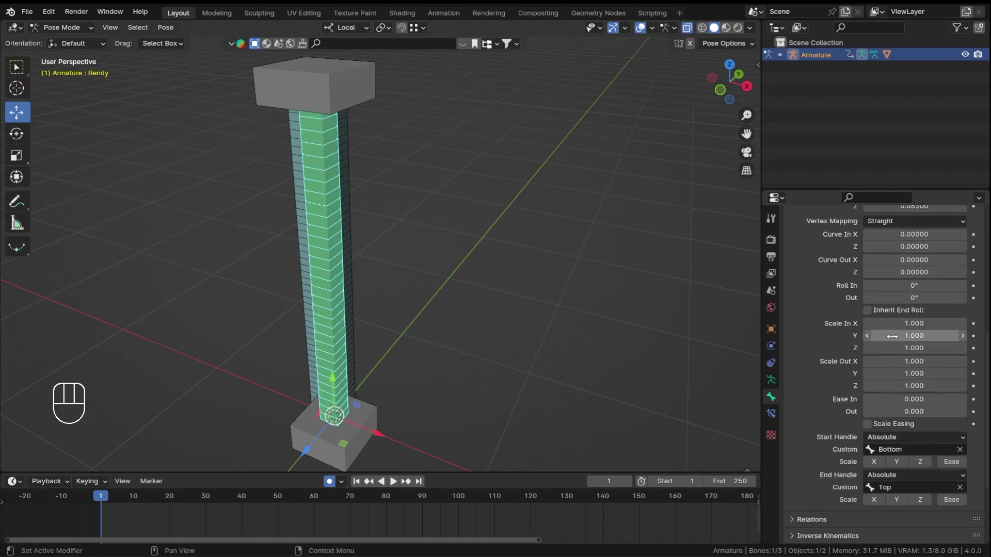
- Try varying the Bendy bone's Scale In and Scale Out values to see how they taper the column
{"action": "left_click_drag", "start_coordinate": [883, 324], "coordinate": [909, 323]}
{"action": "middle_click_drag", "start_coordinate": [442, 246], "coordinate": [440, 225]}
{"action": "left_click_drag", "start_coordinate": [926, 324], "coordinate": [981, 347]}
{"action": "right_click", "coordinate": [887, 357]}
{"action": "left_click_drag", "start_coordinate": [887, 357], "coordinate": [903, 386]}
{"action": "right_click", "coordinate": [899, 362]}
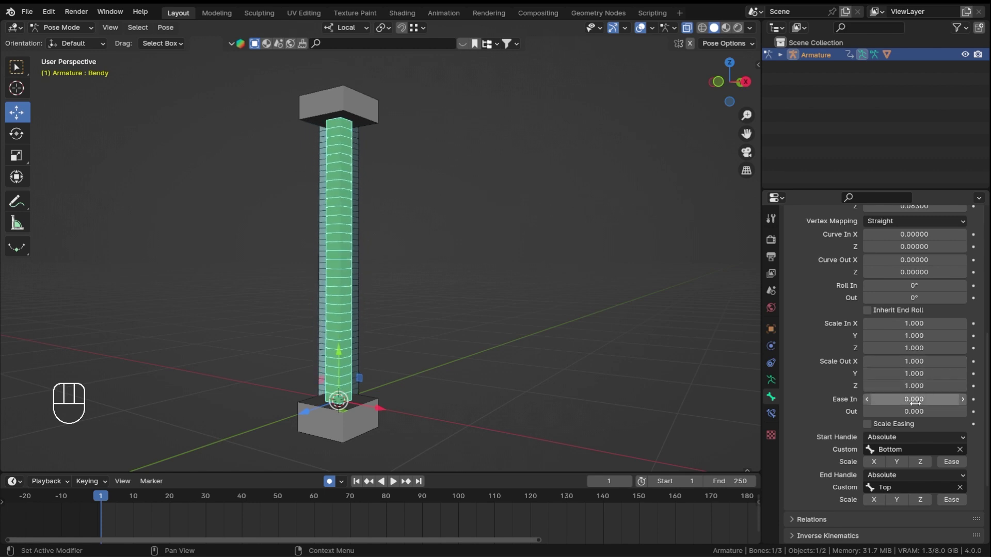
{"action": "left_click_drag", "start_coordinate": [922, 323], "coordinate": [922, 336]}
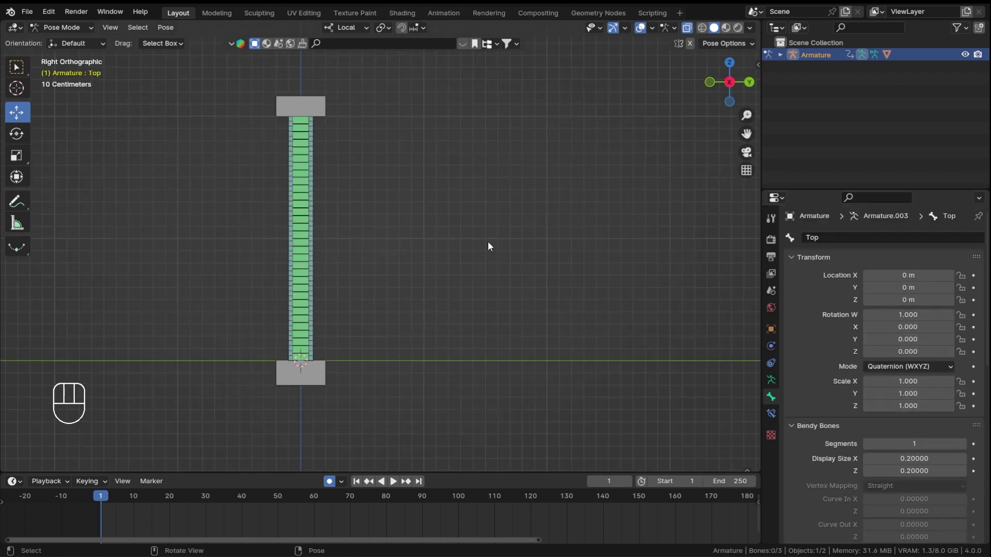